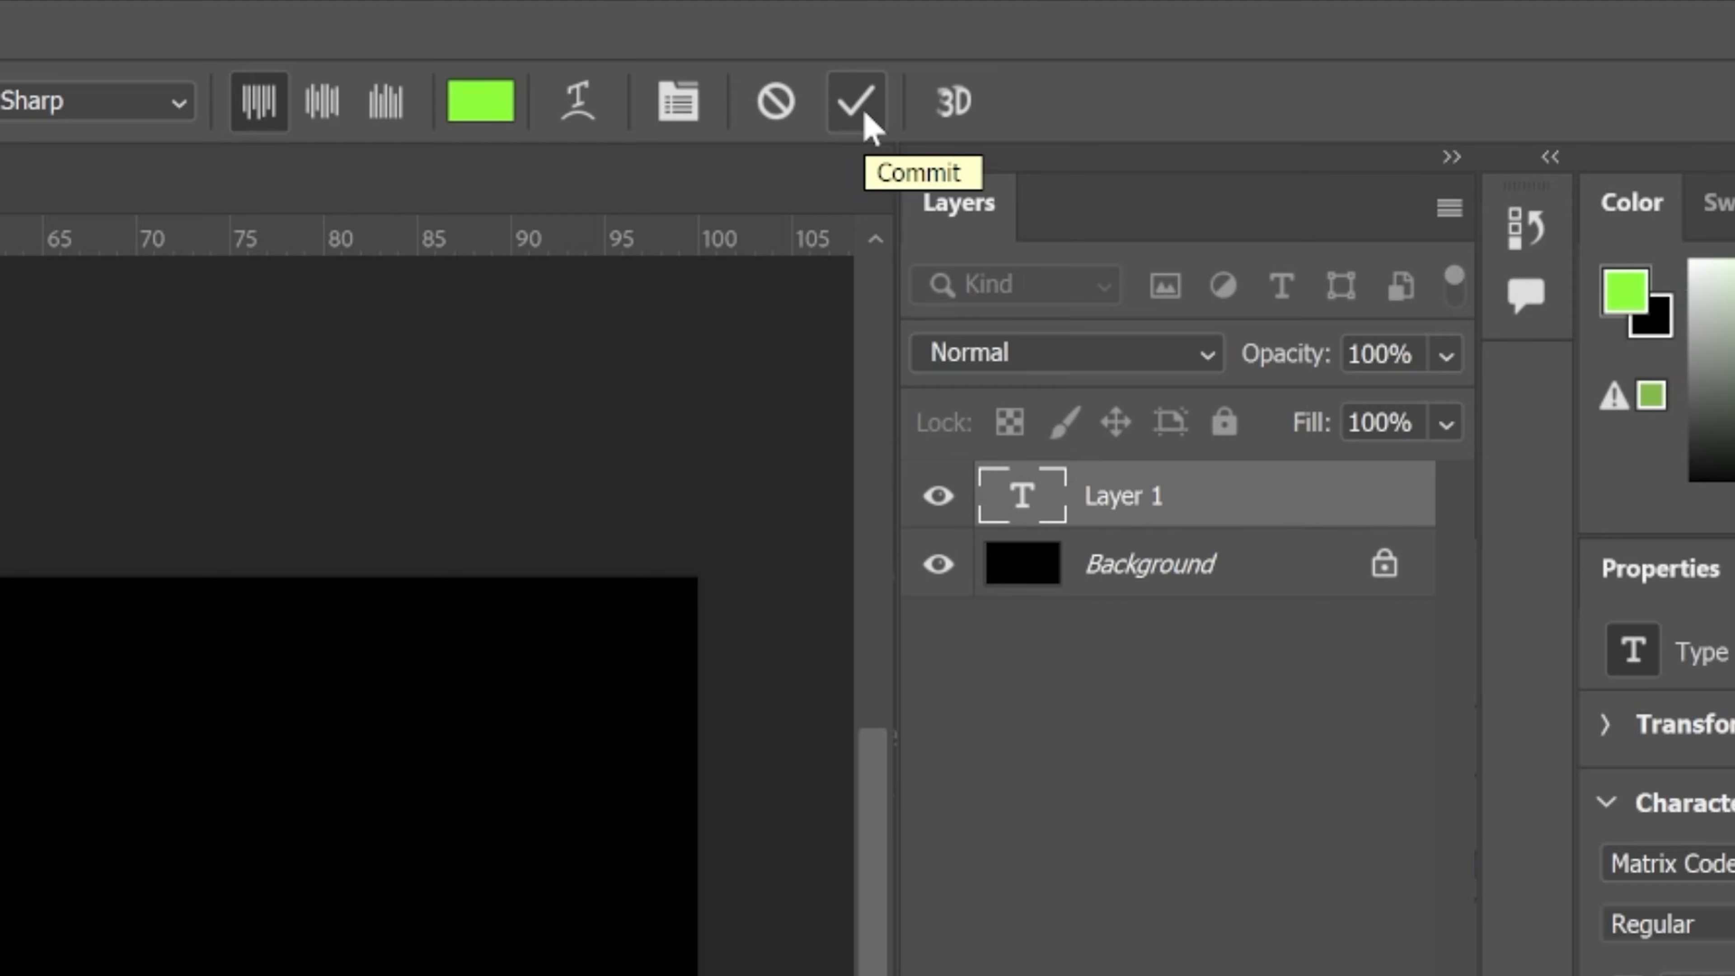
Recolour the last character of the vertical green text column white (ffffff) and commit the text
left_click(864, 114)
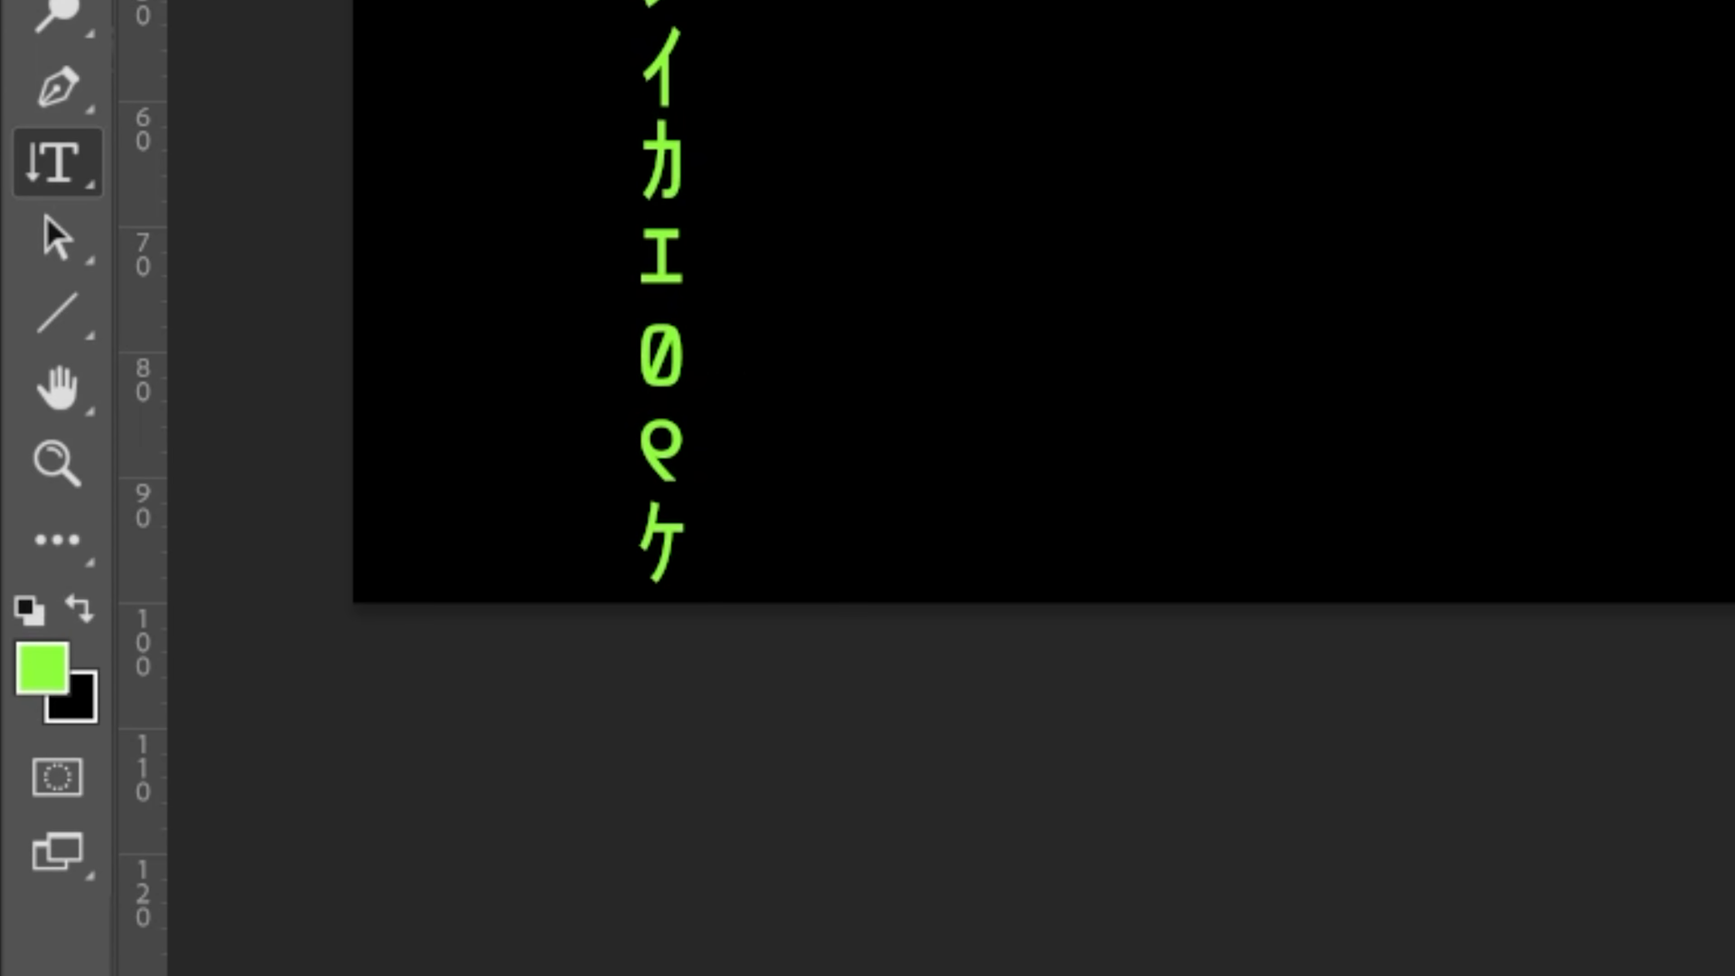
left_click_drag(658, 508, 654, 589)
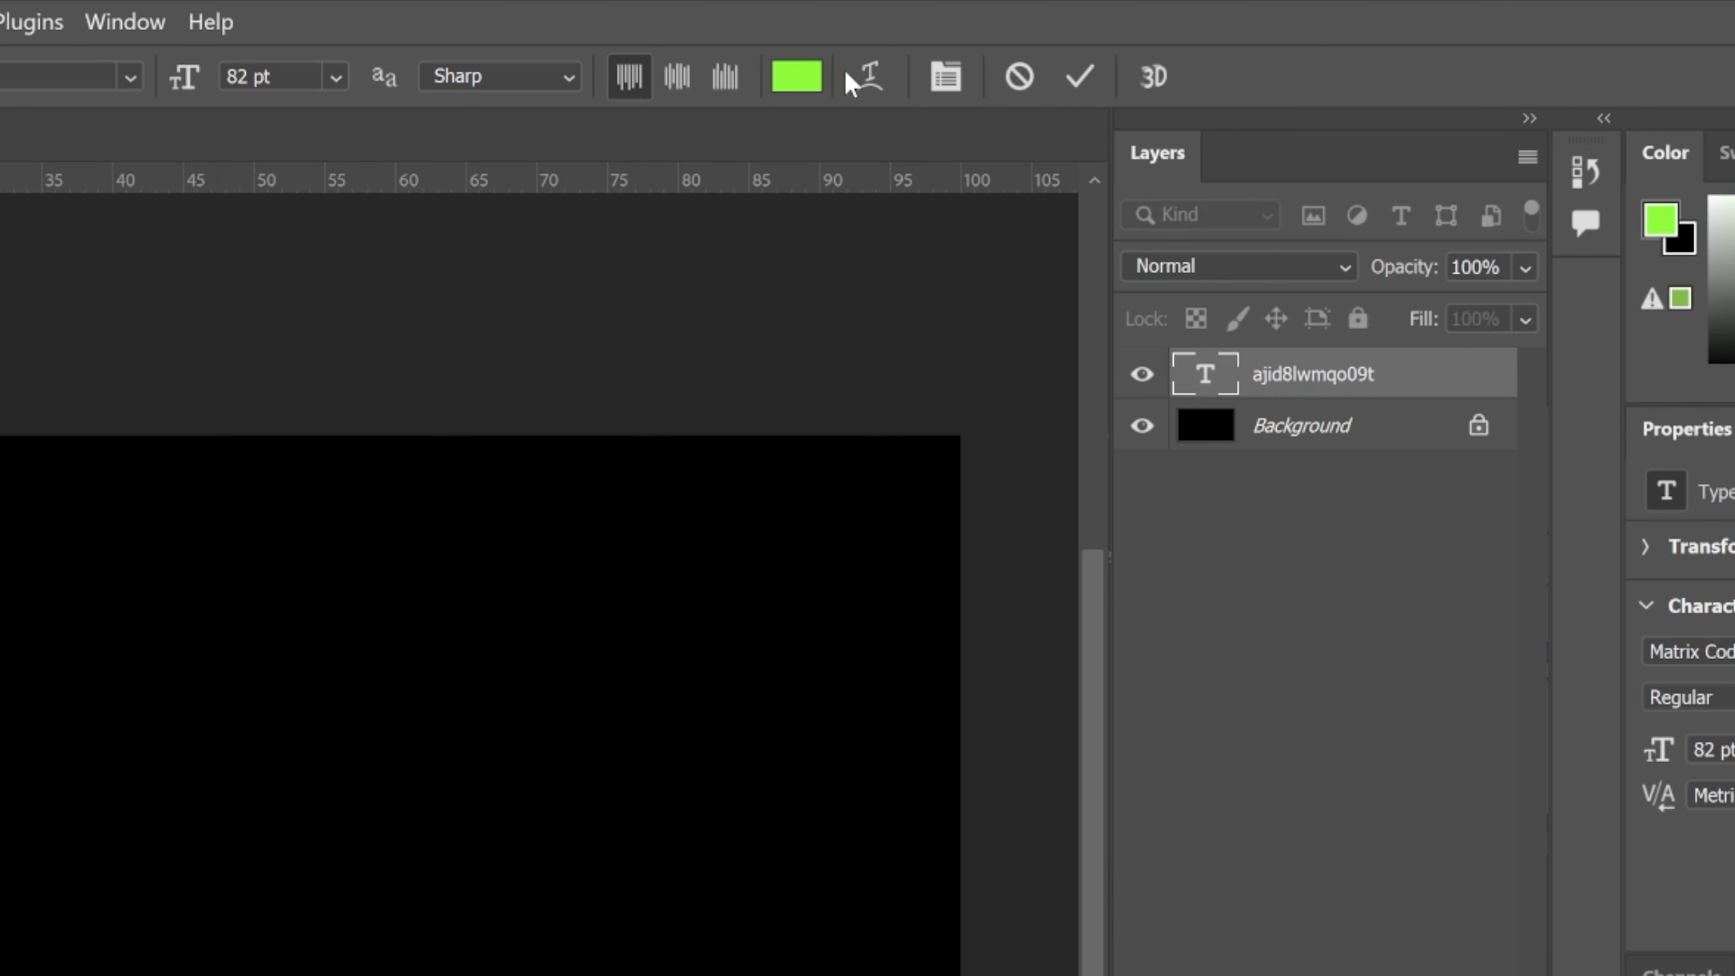
left_click(801, 80)
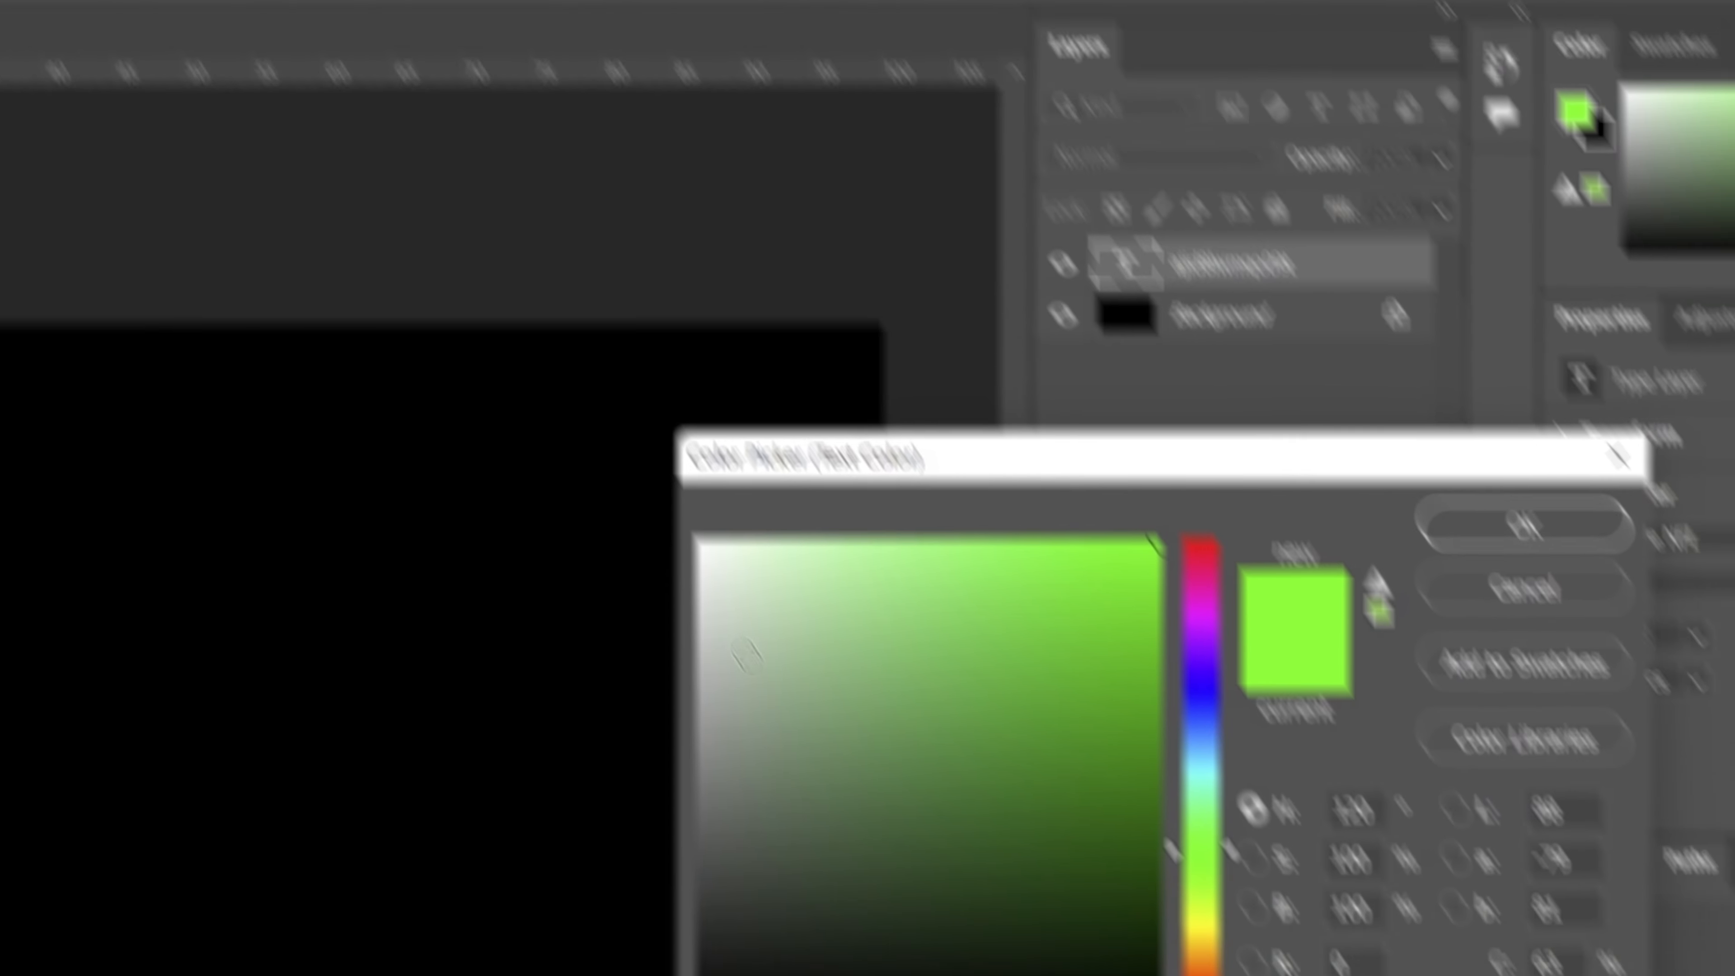
left_click_drag(765, 657, 615, 452)
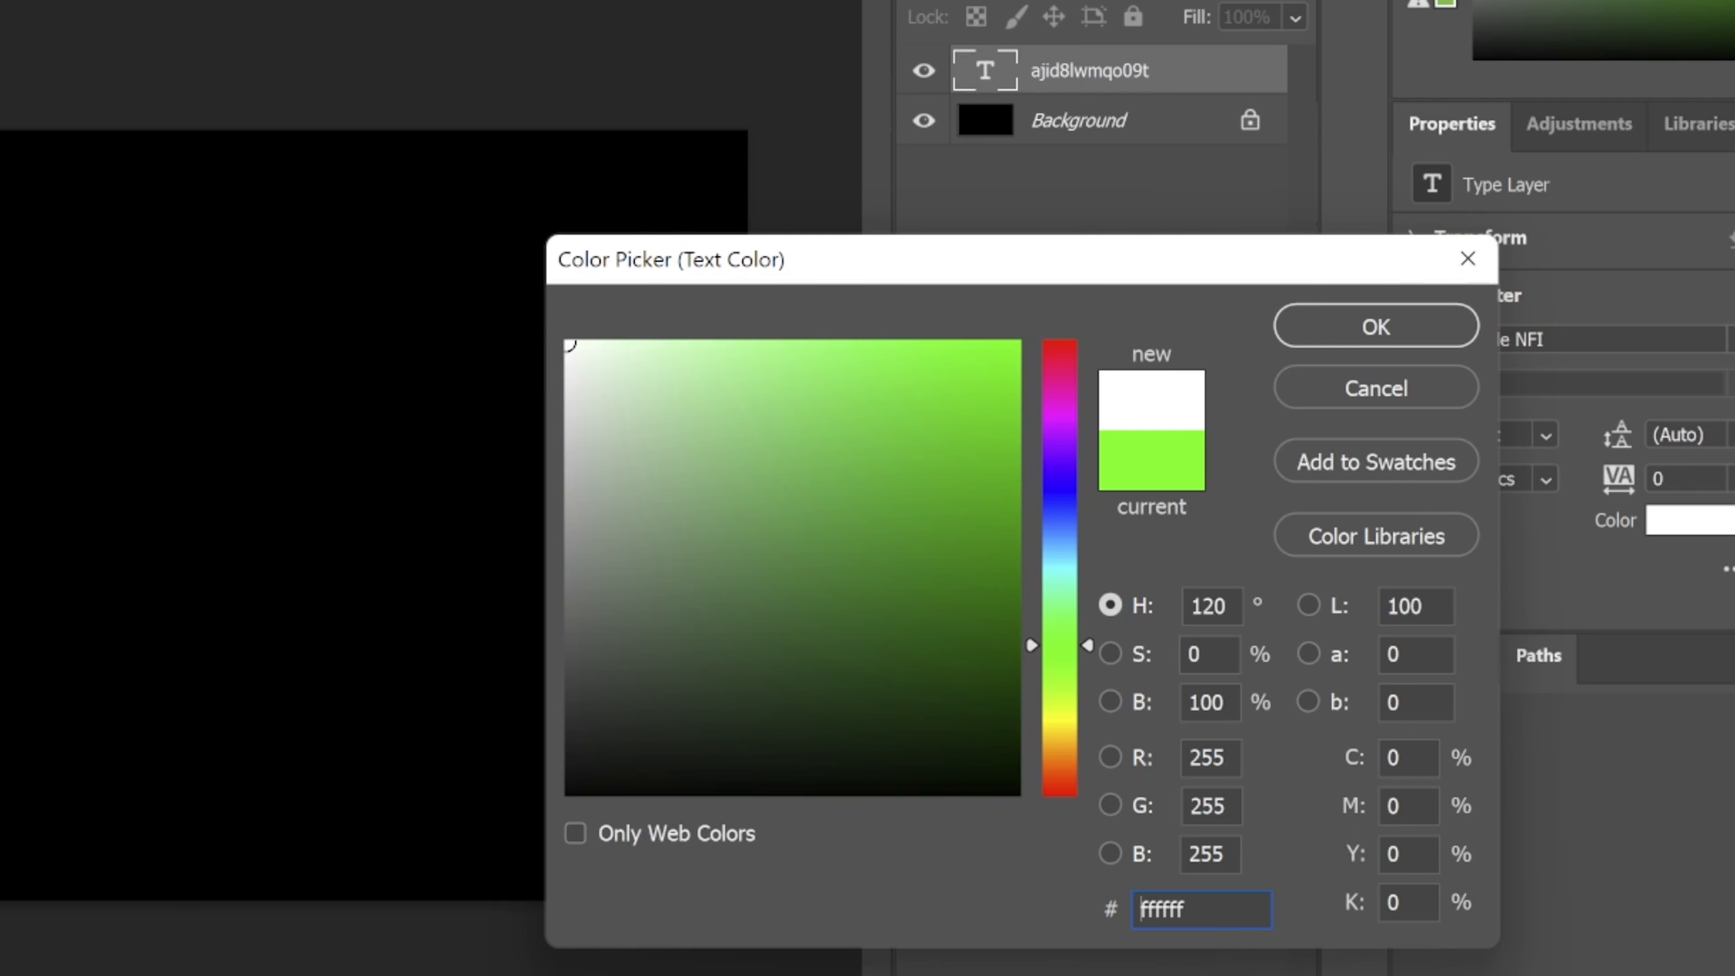
left_click_drag(1259, 911, 1081, 907)
left_click(1256, 912)
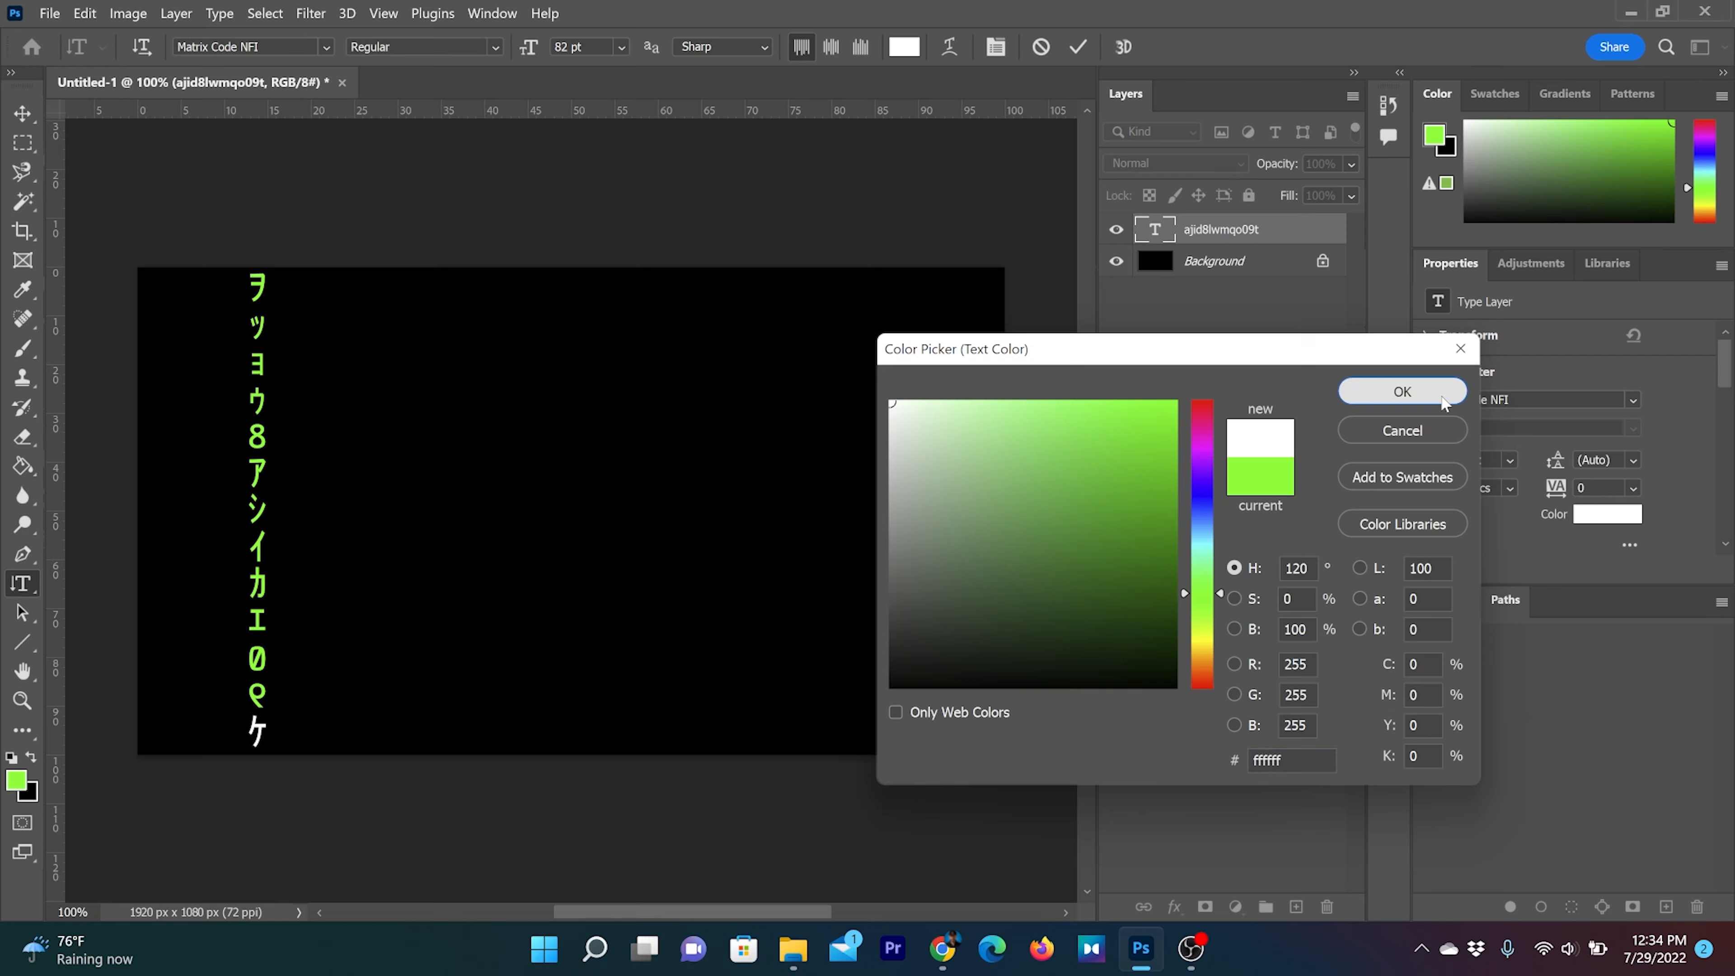
left_click(1433, 321)
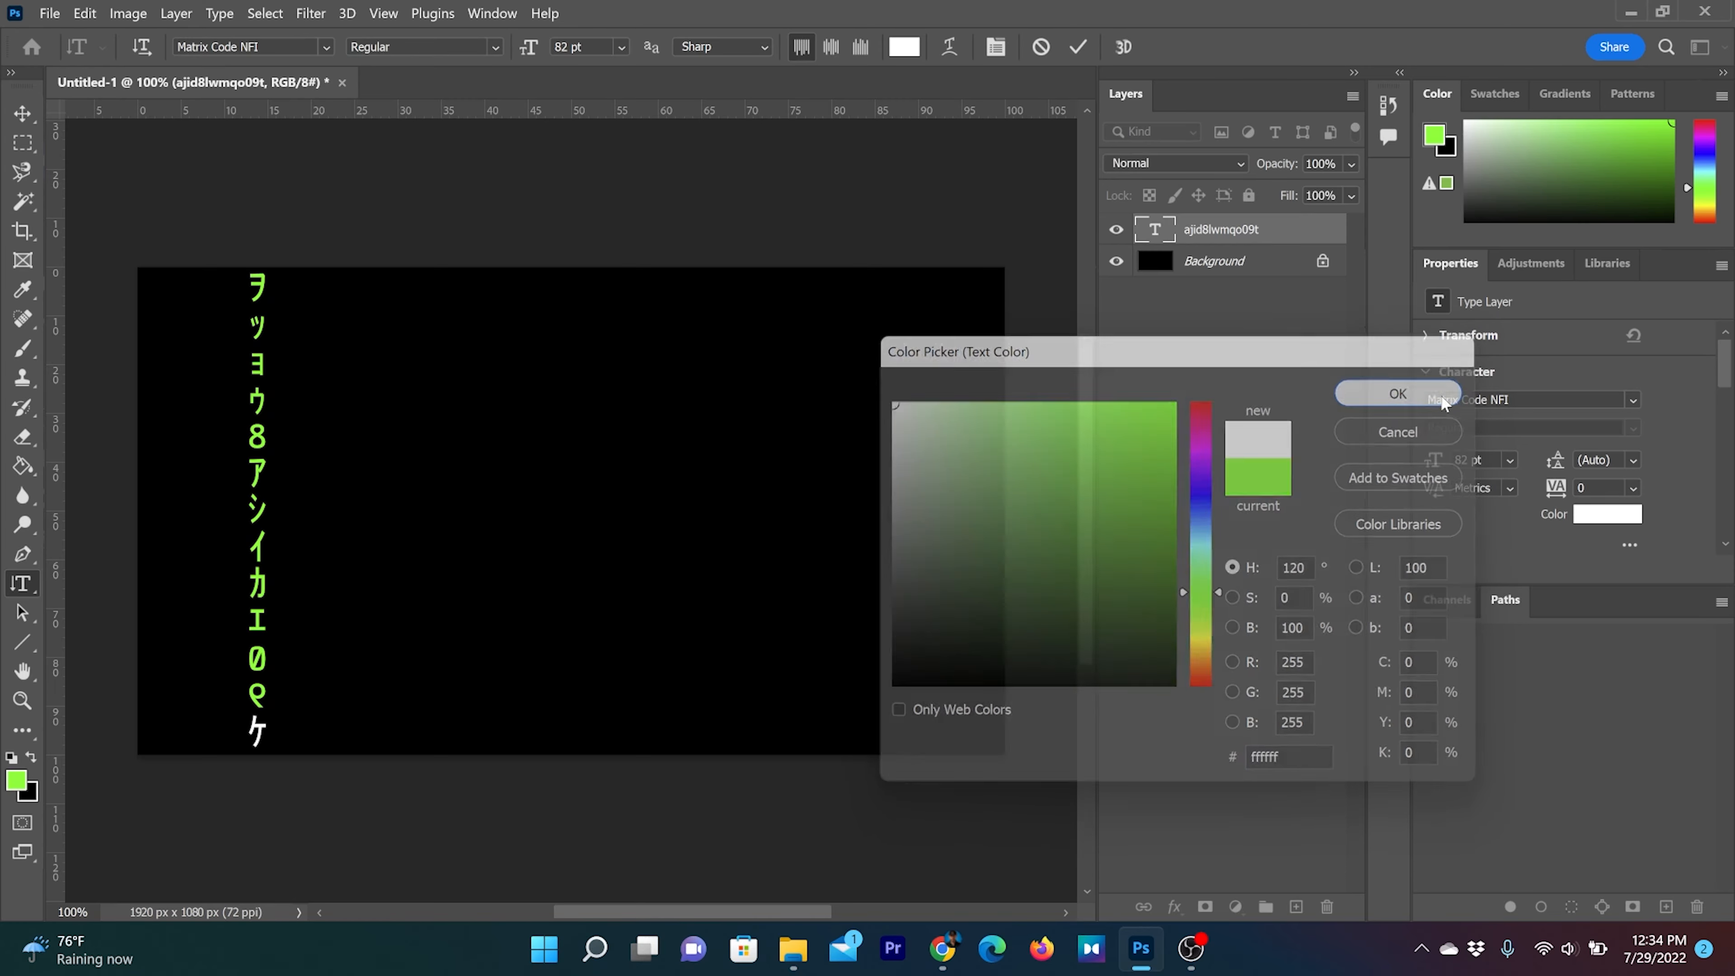
left_click(816, 634)
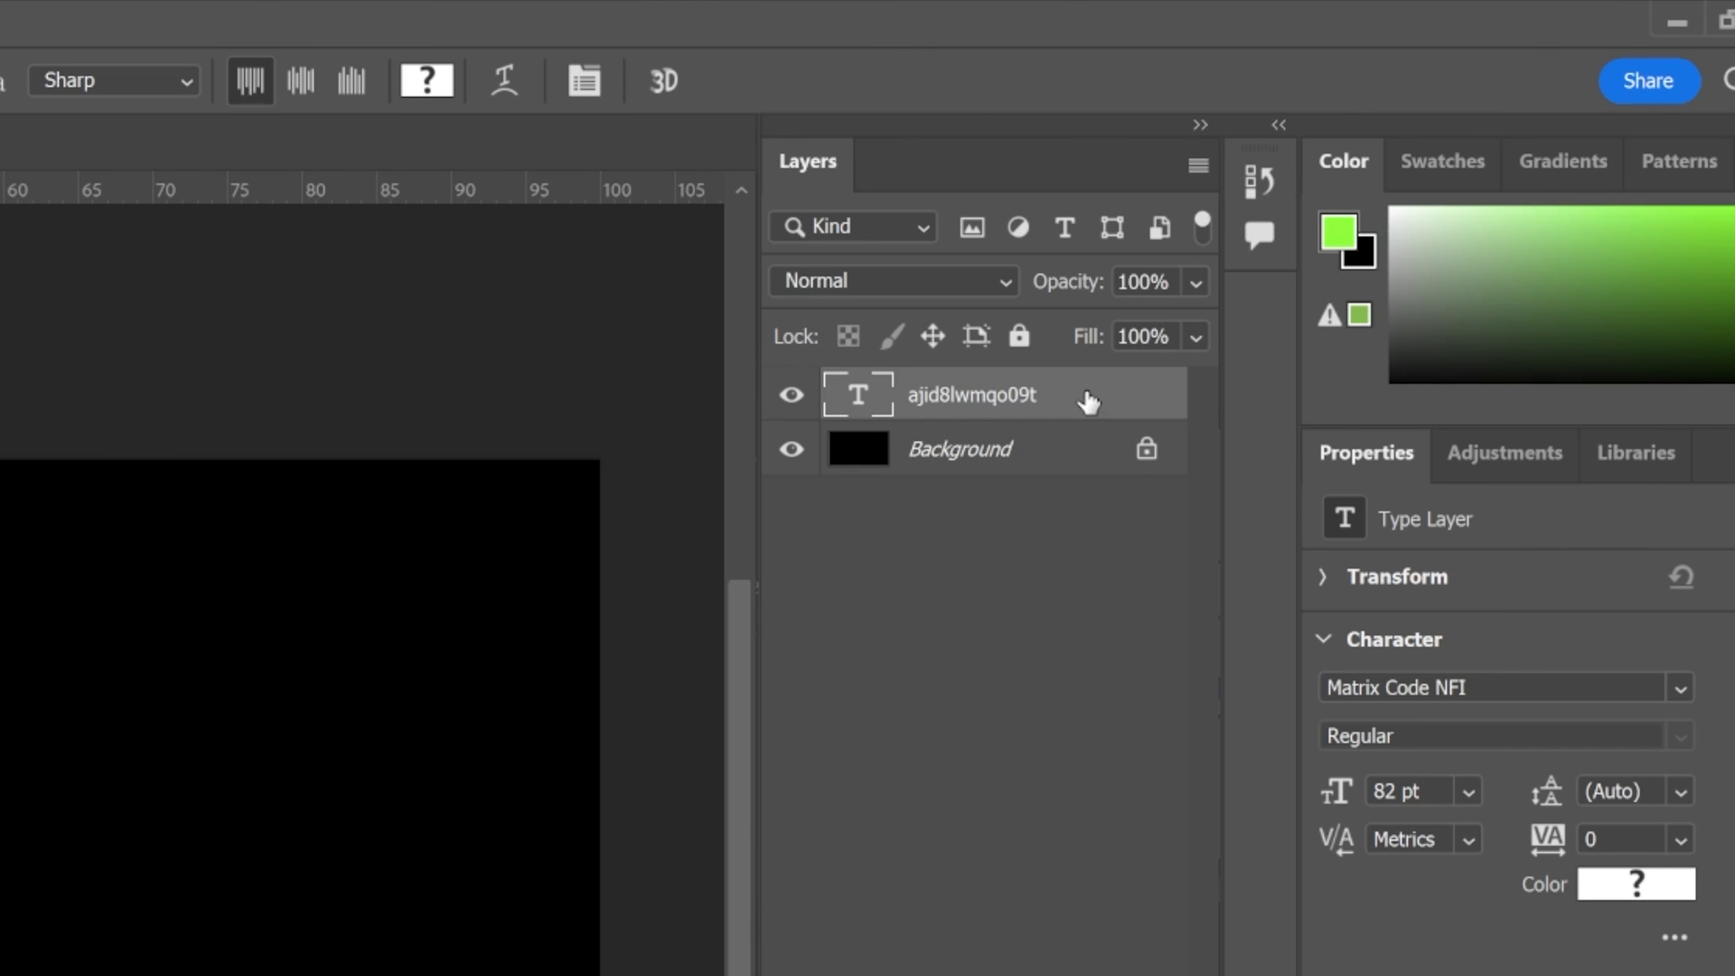
Duplicate the text layer and apply a 10-pixel Gaussian Blur to the original, converting it to a smart object
left_click_drag(1088, 402, 1104, 879)
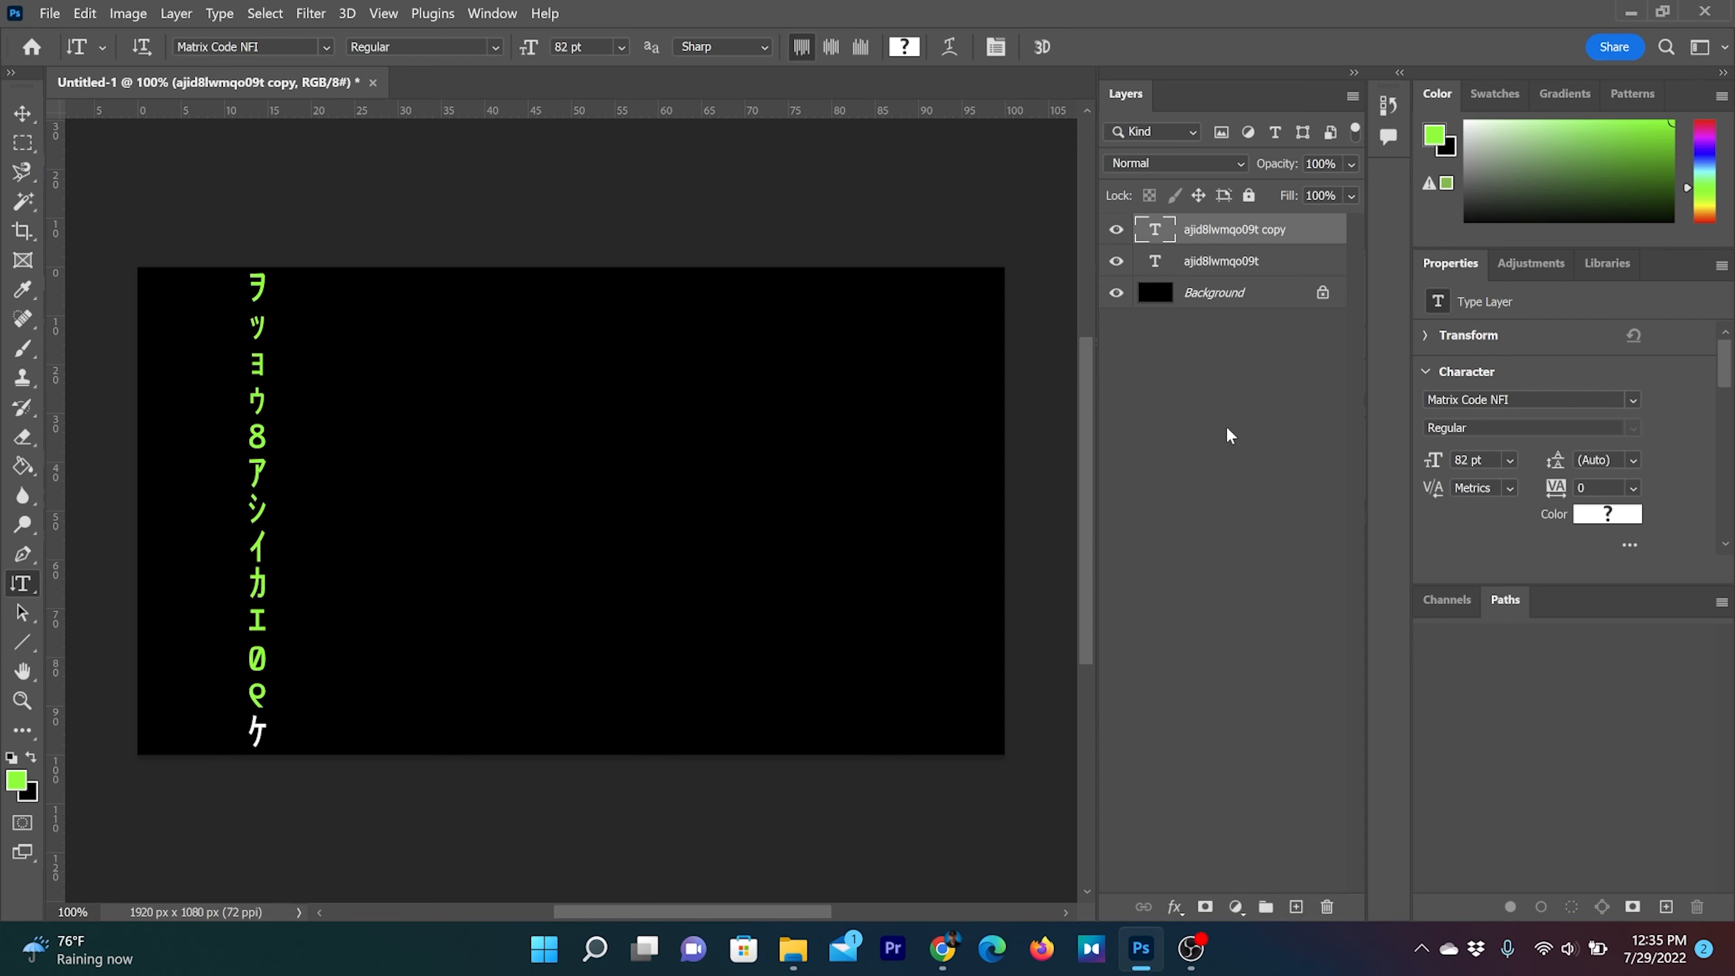
left_click(1292, 256)
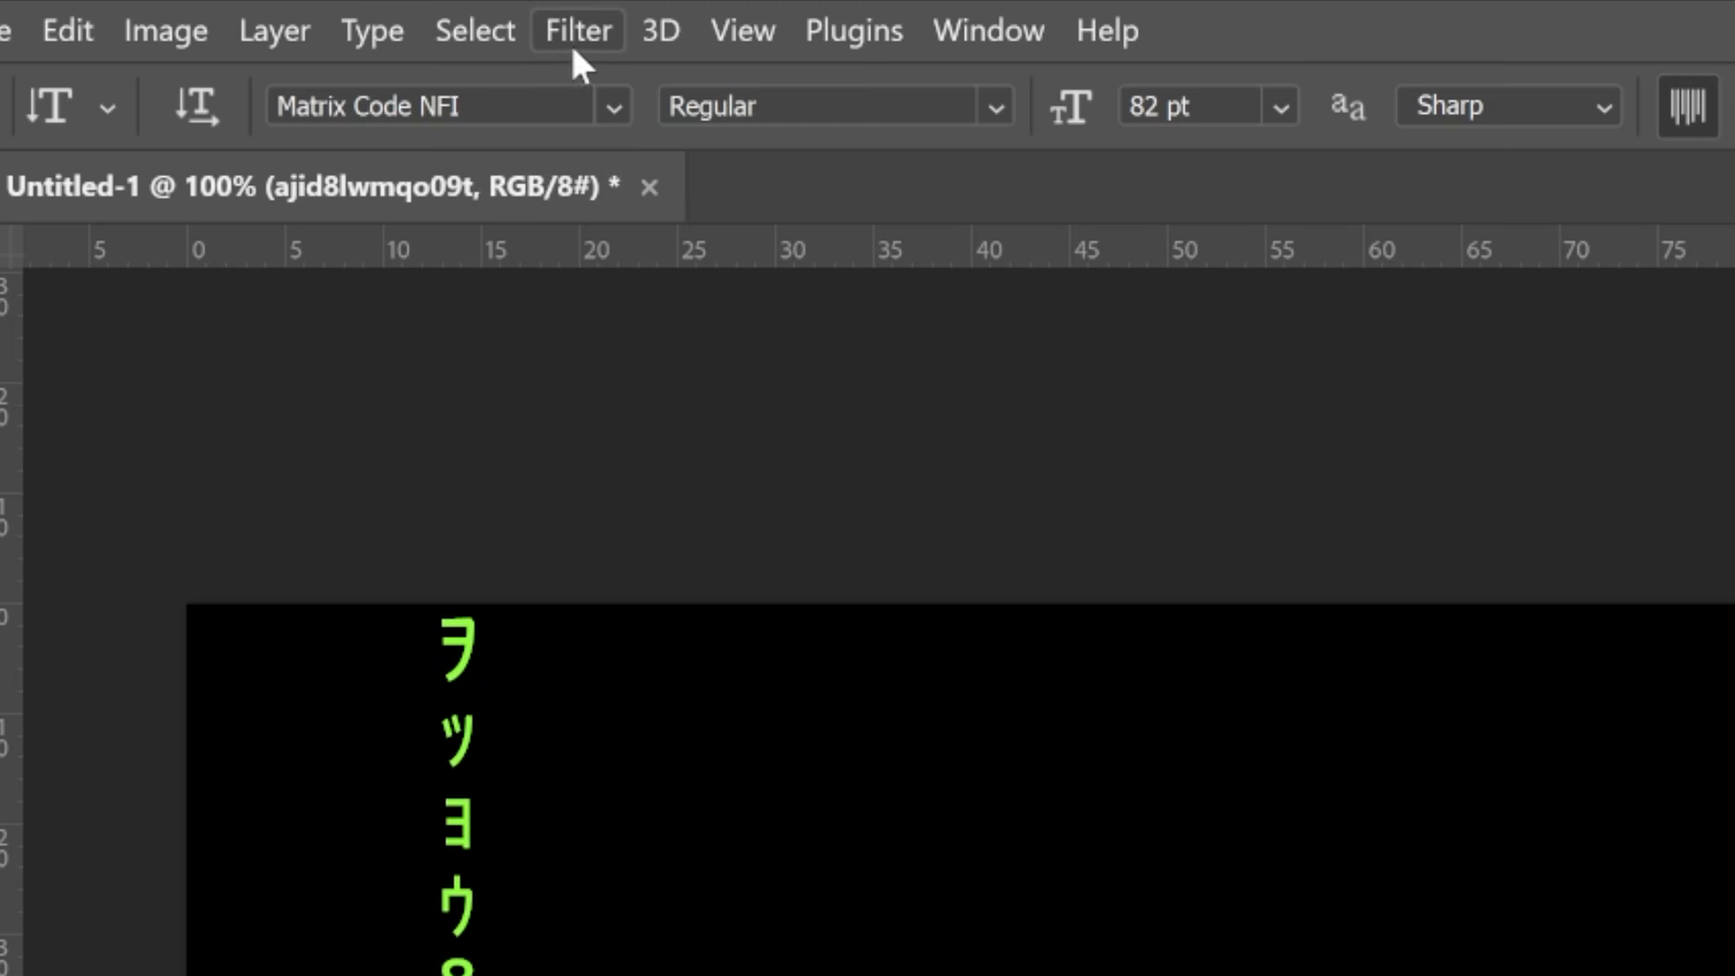
left_click(575, 46)
mouse_move(659, 612)
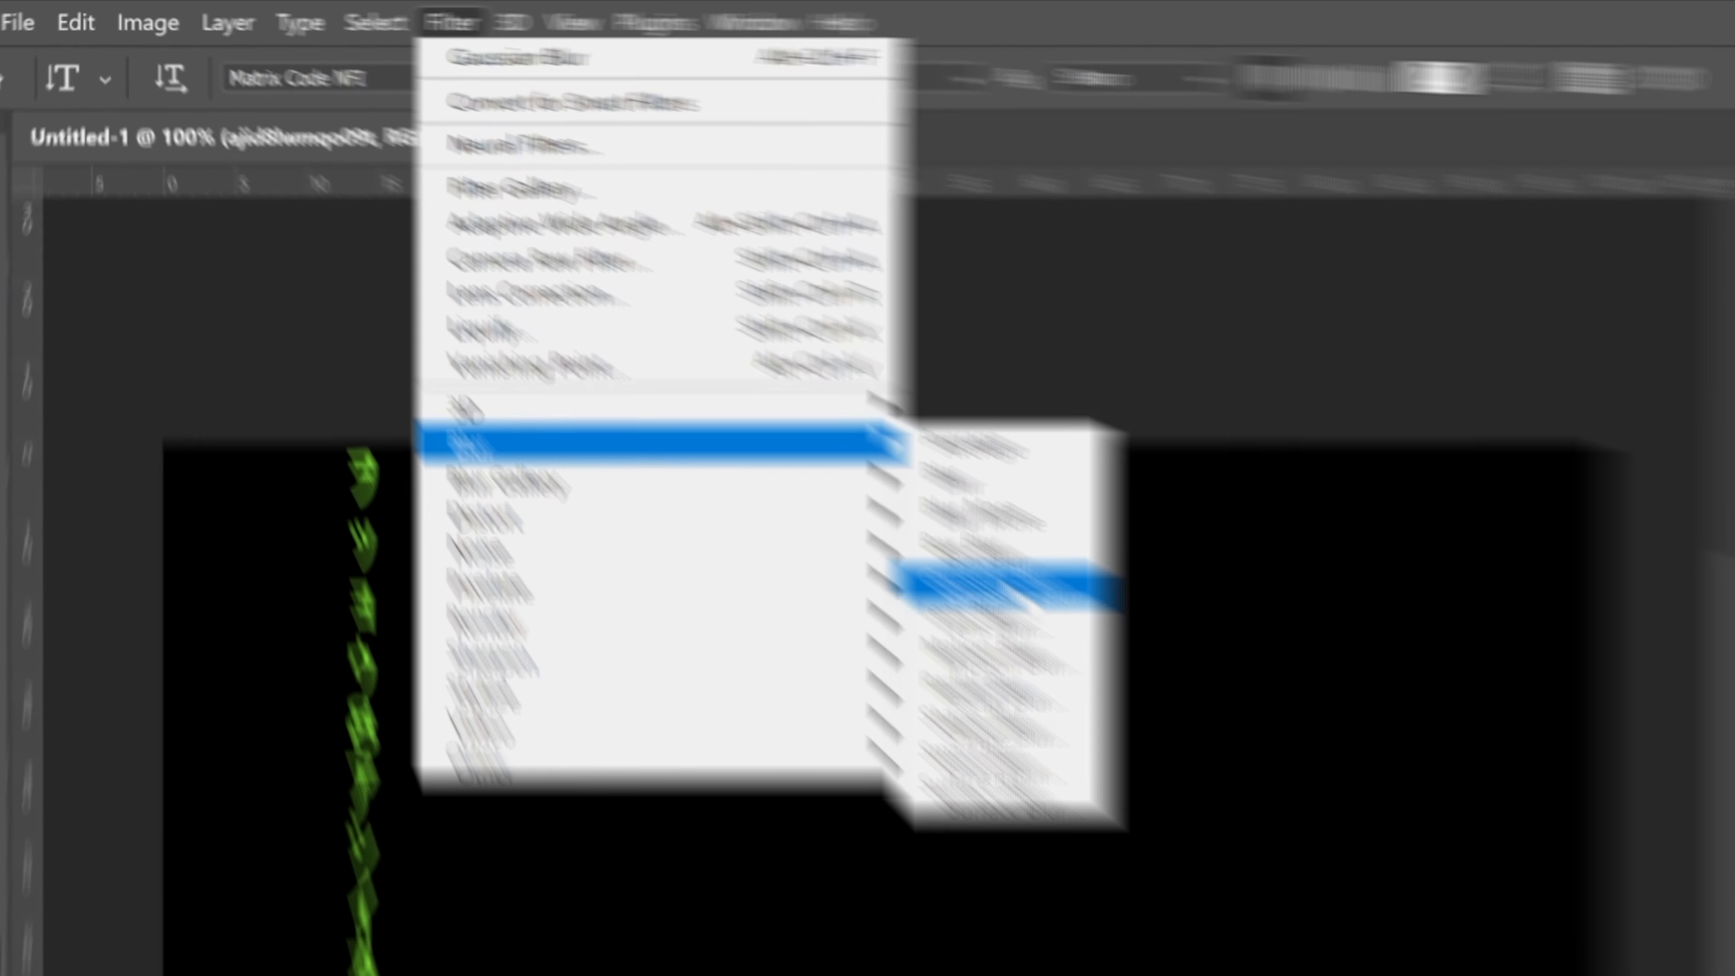
left_click(1345, 800)
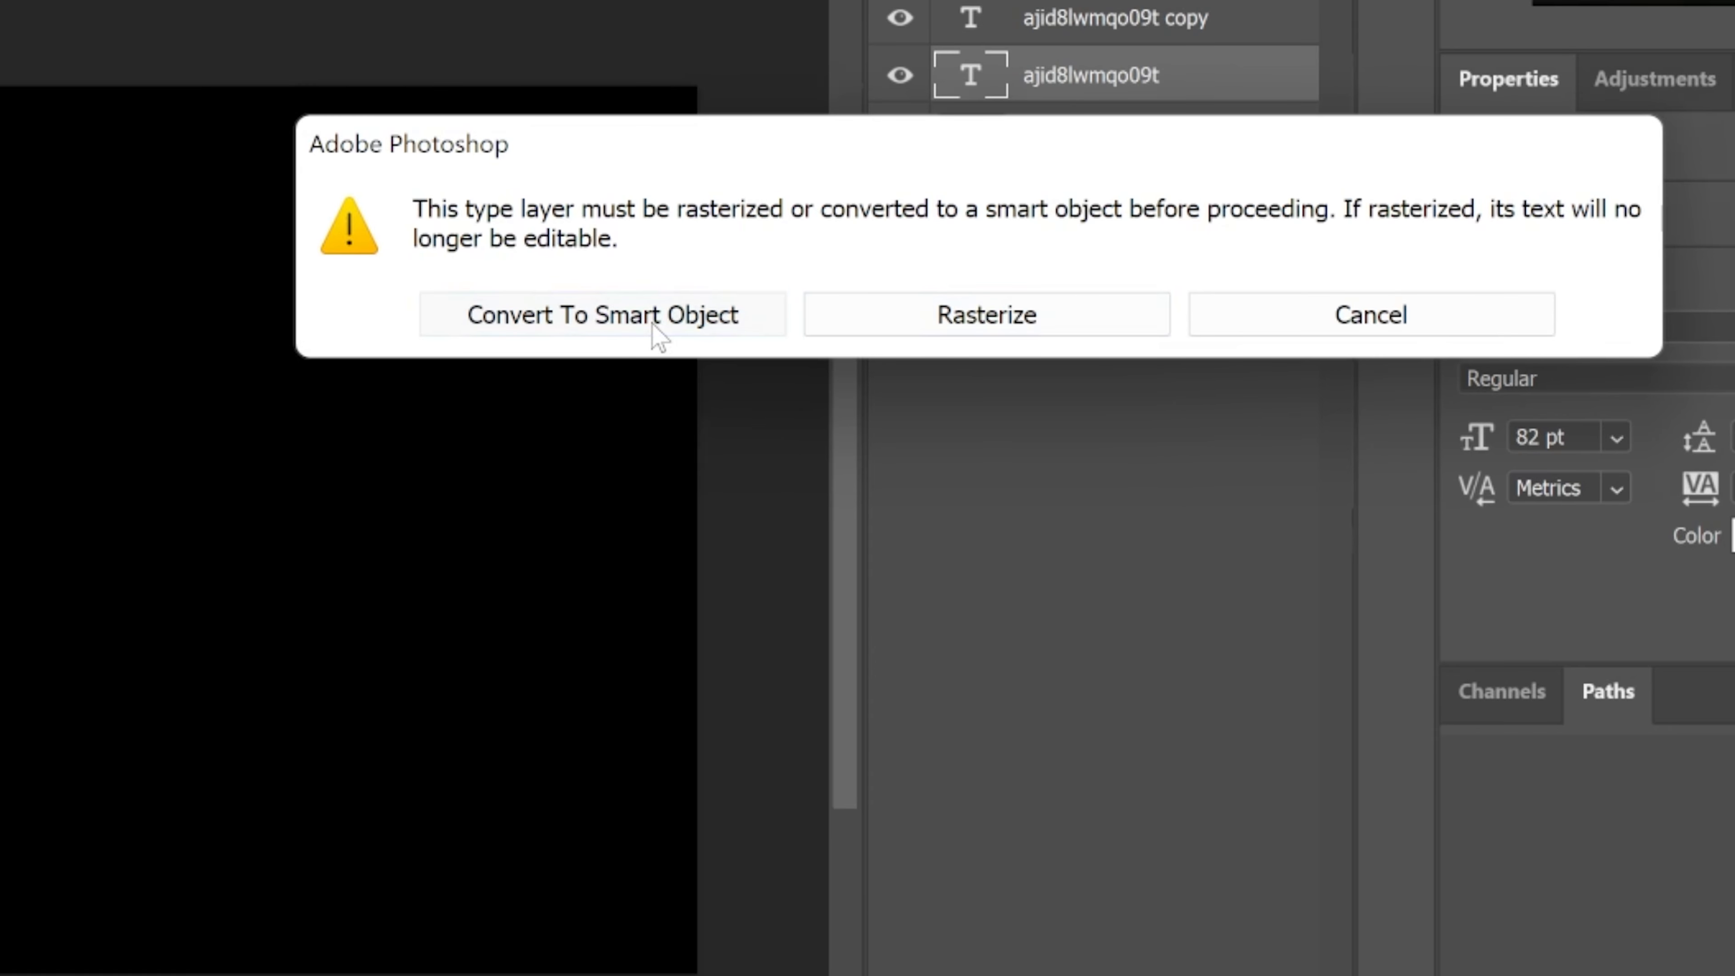
left_click(652, 326)
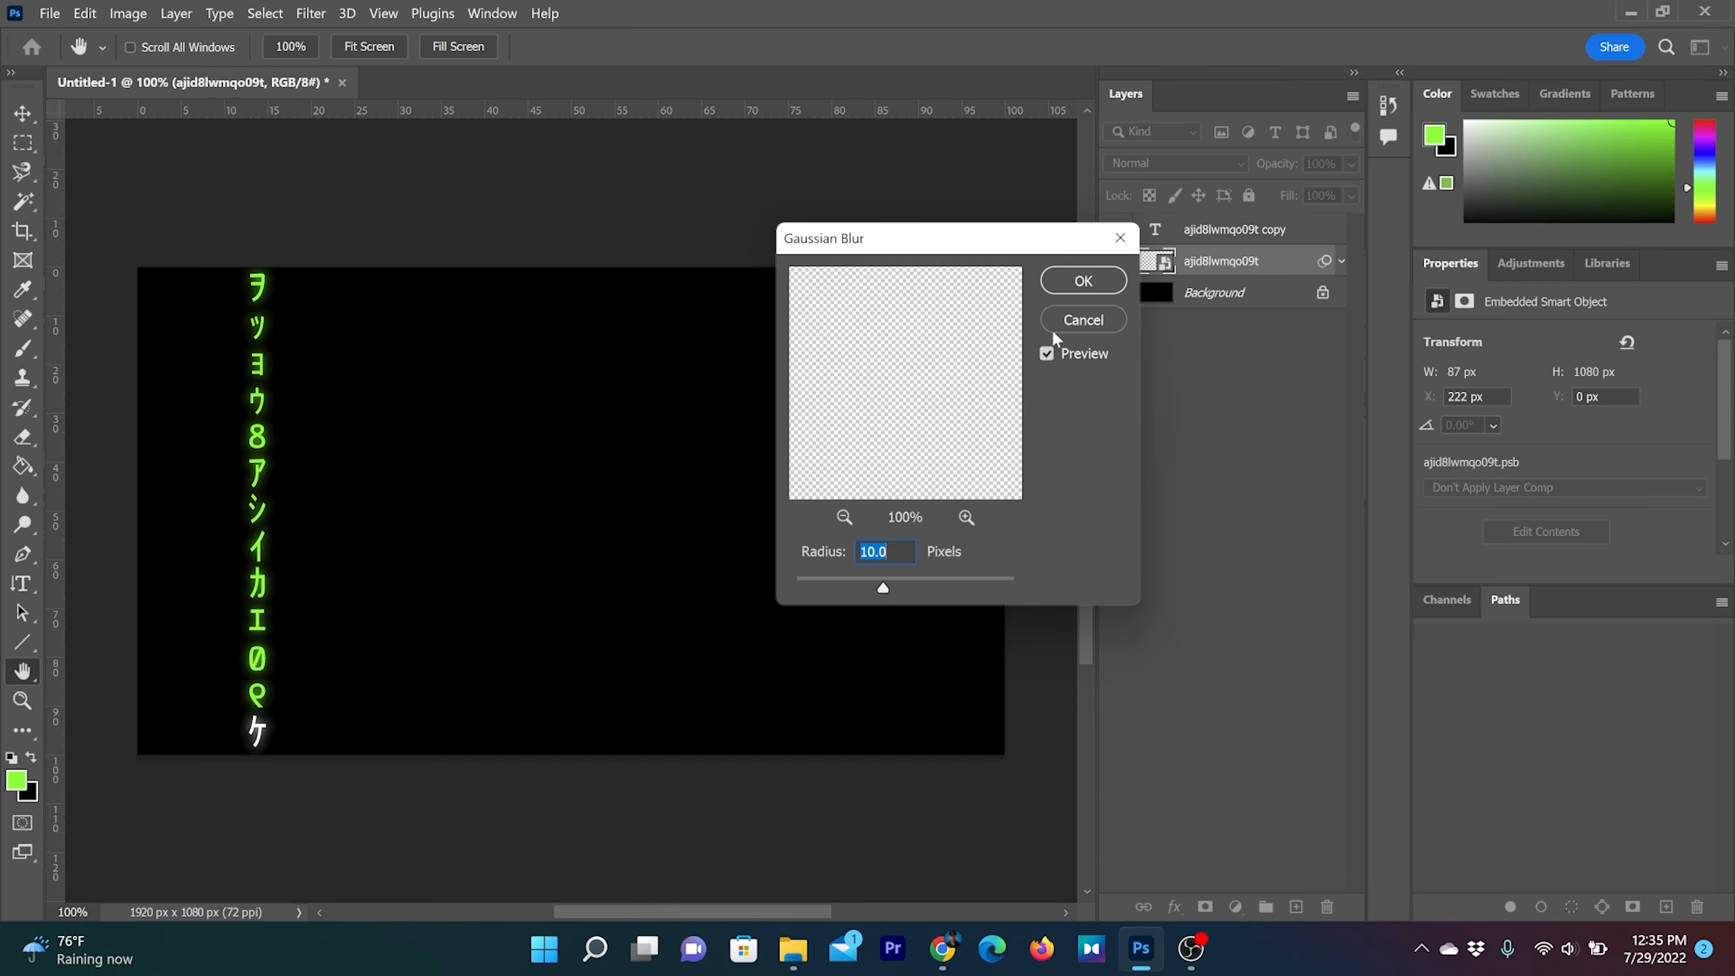
left_click(1081, 294)
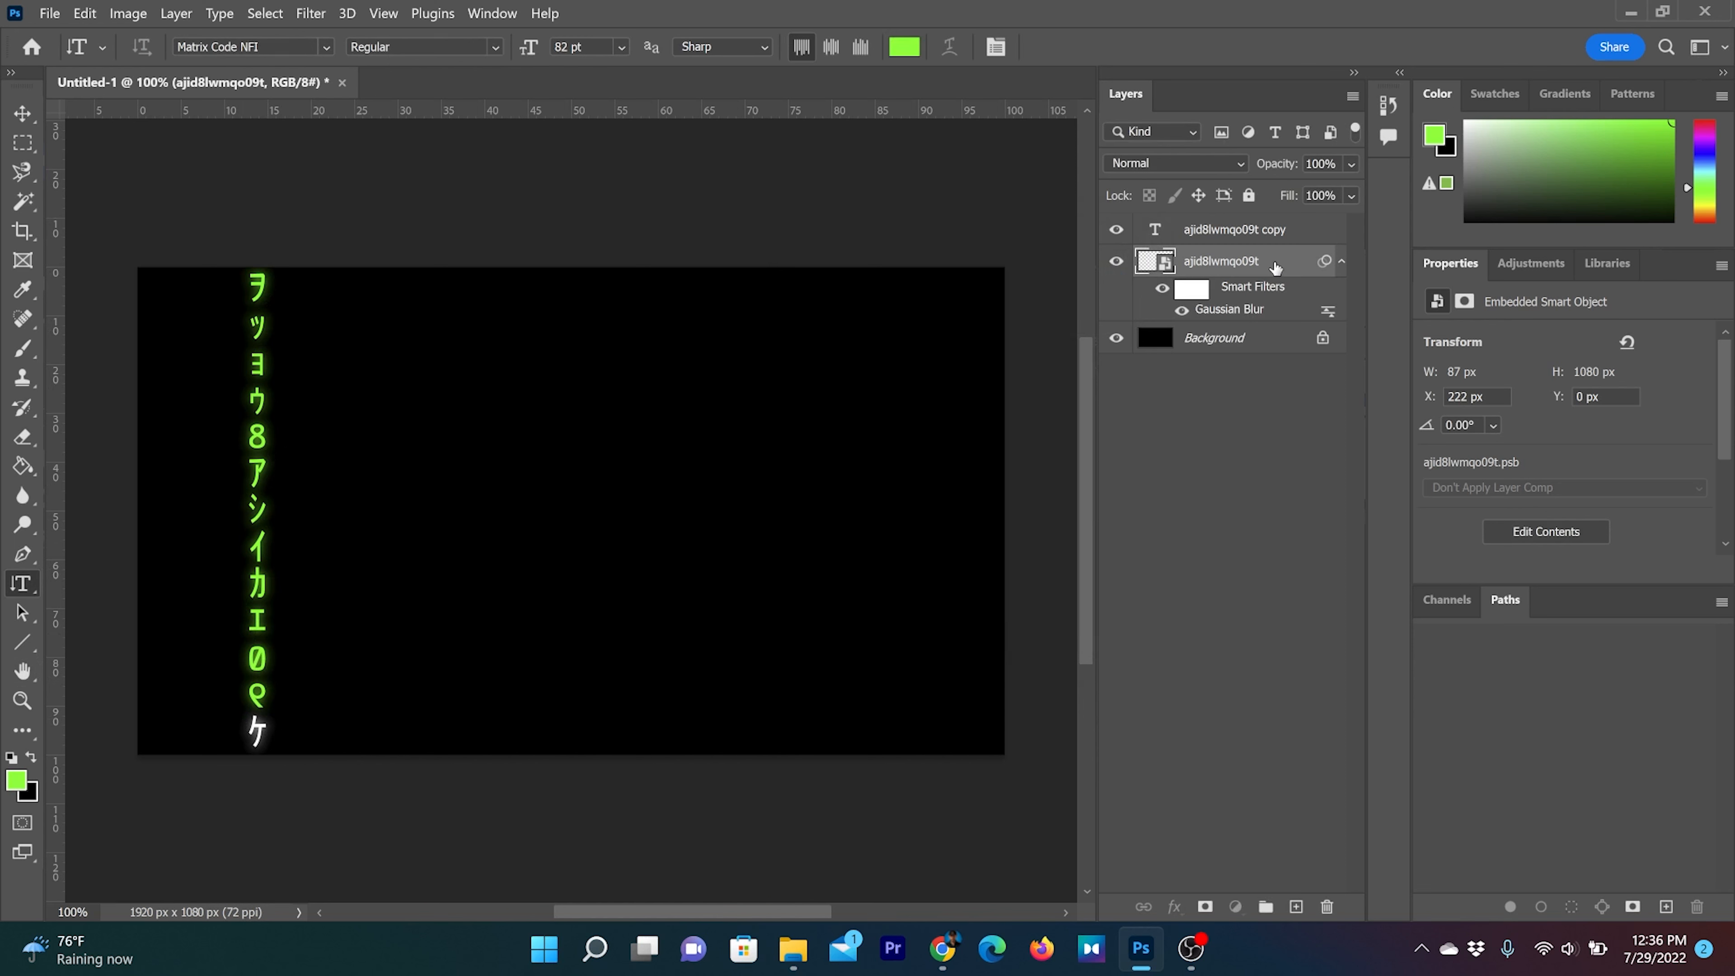
Try strengthening the glow by duplicating the blurred text layer, and undo the duplication
left_click_drag(1275, 267, 1297, 909)
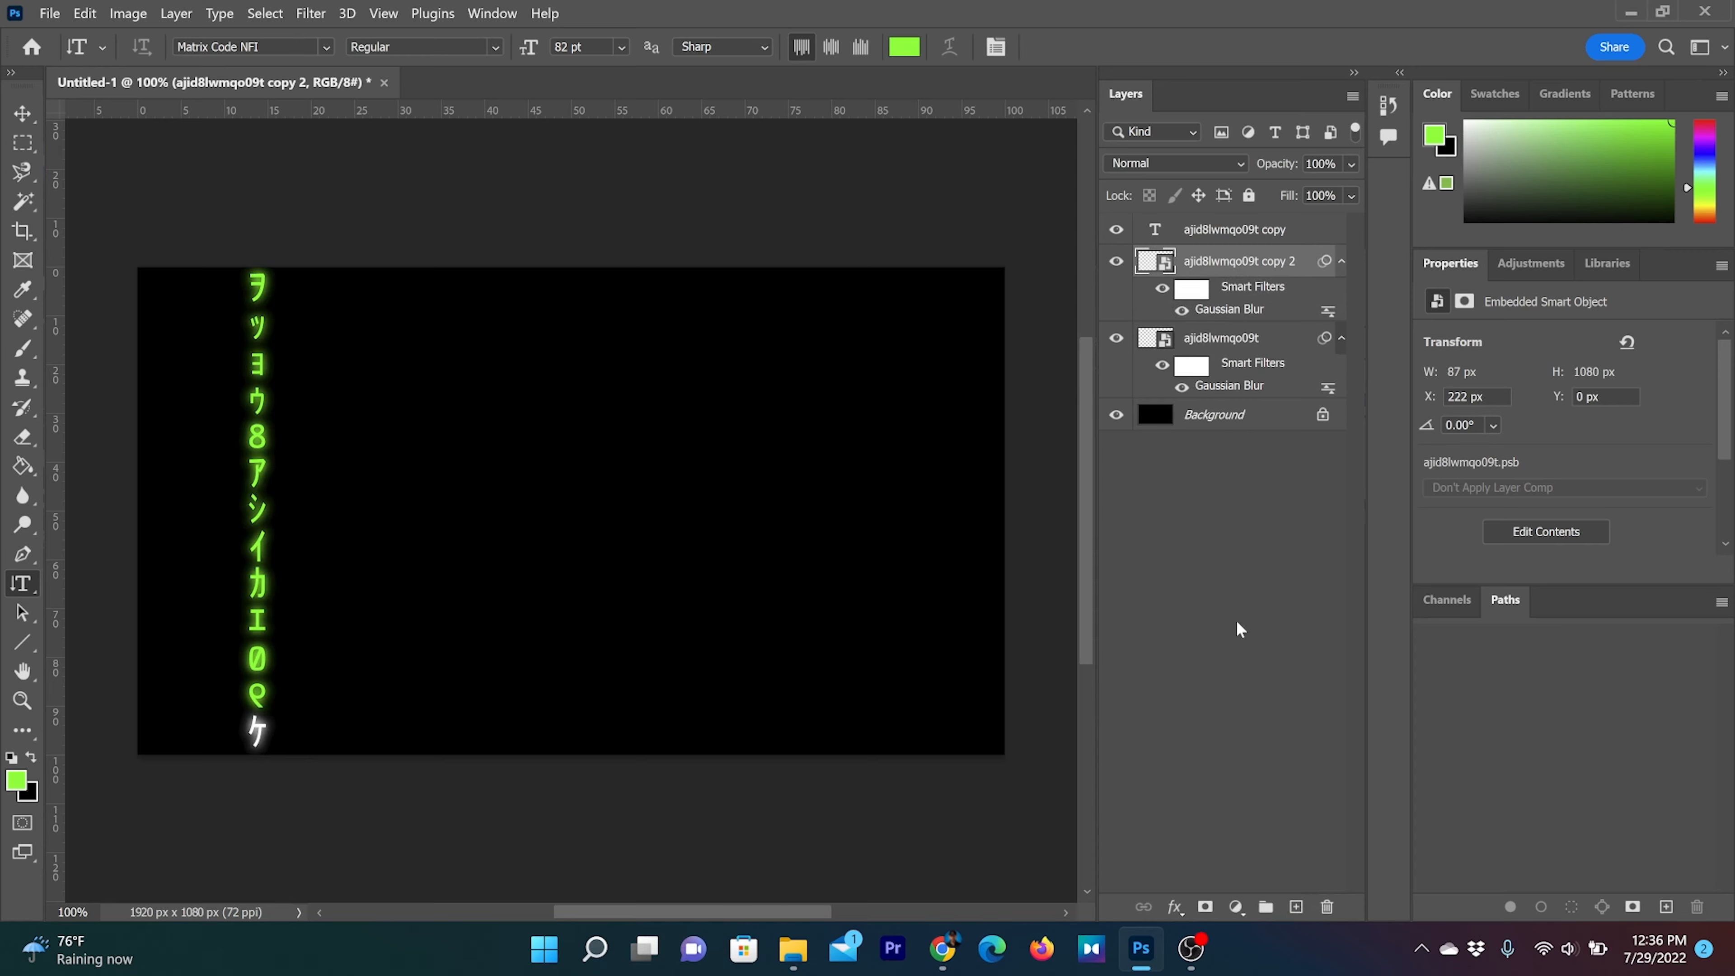
left_click(1262, 339)
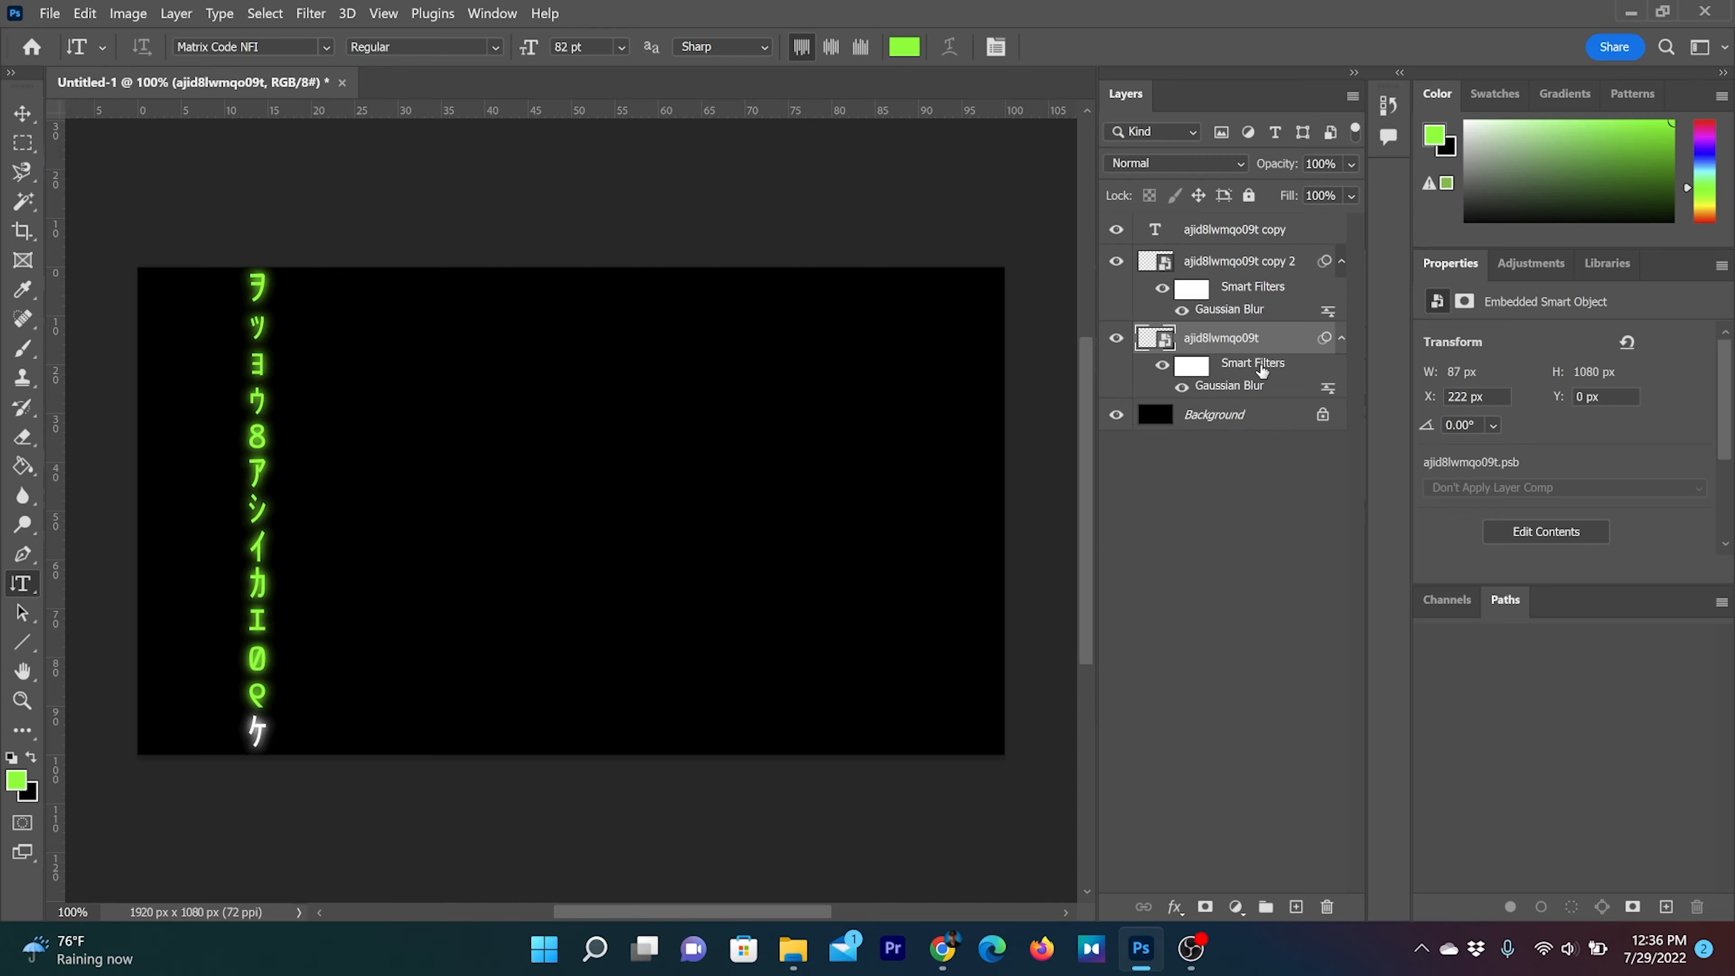
key("ctrl+z")
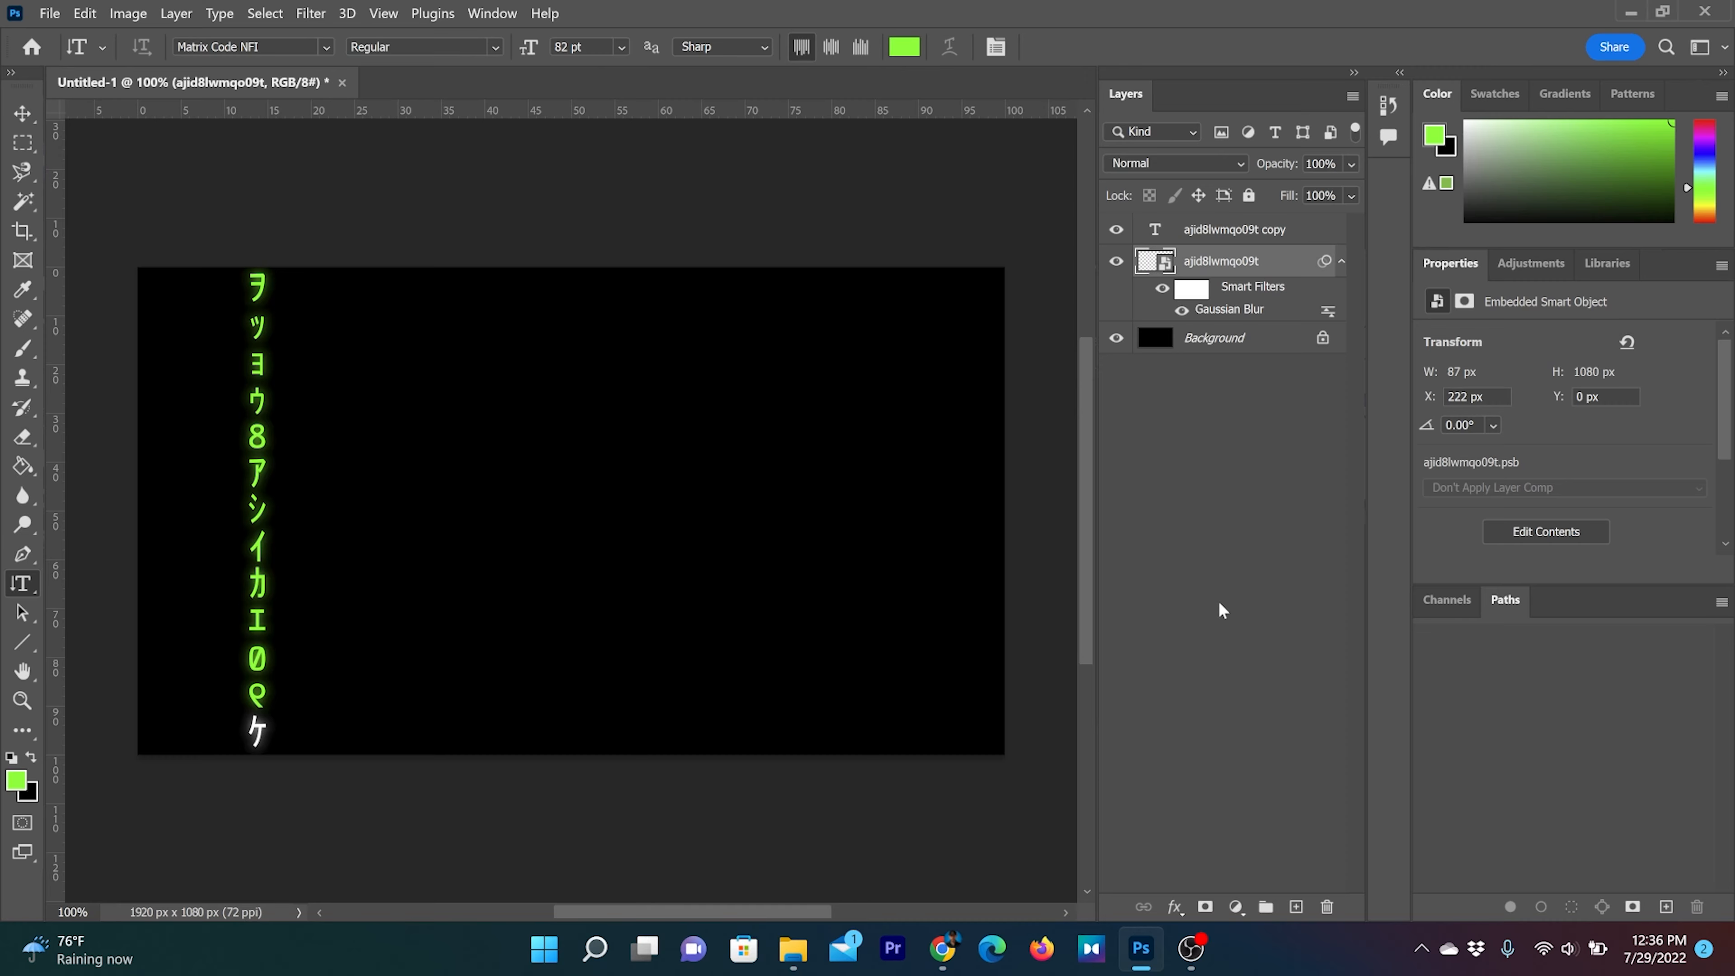
Try an Outer Glow layer style on the sharp text copy
key("v")
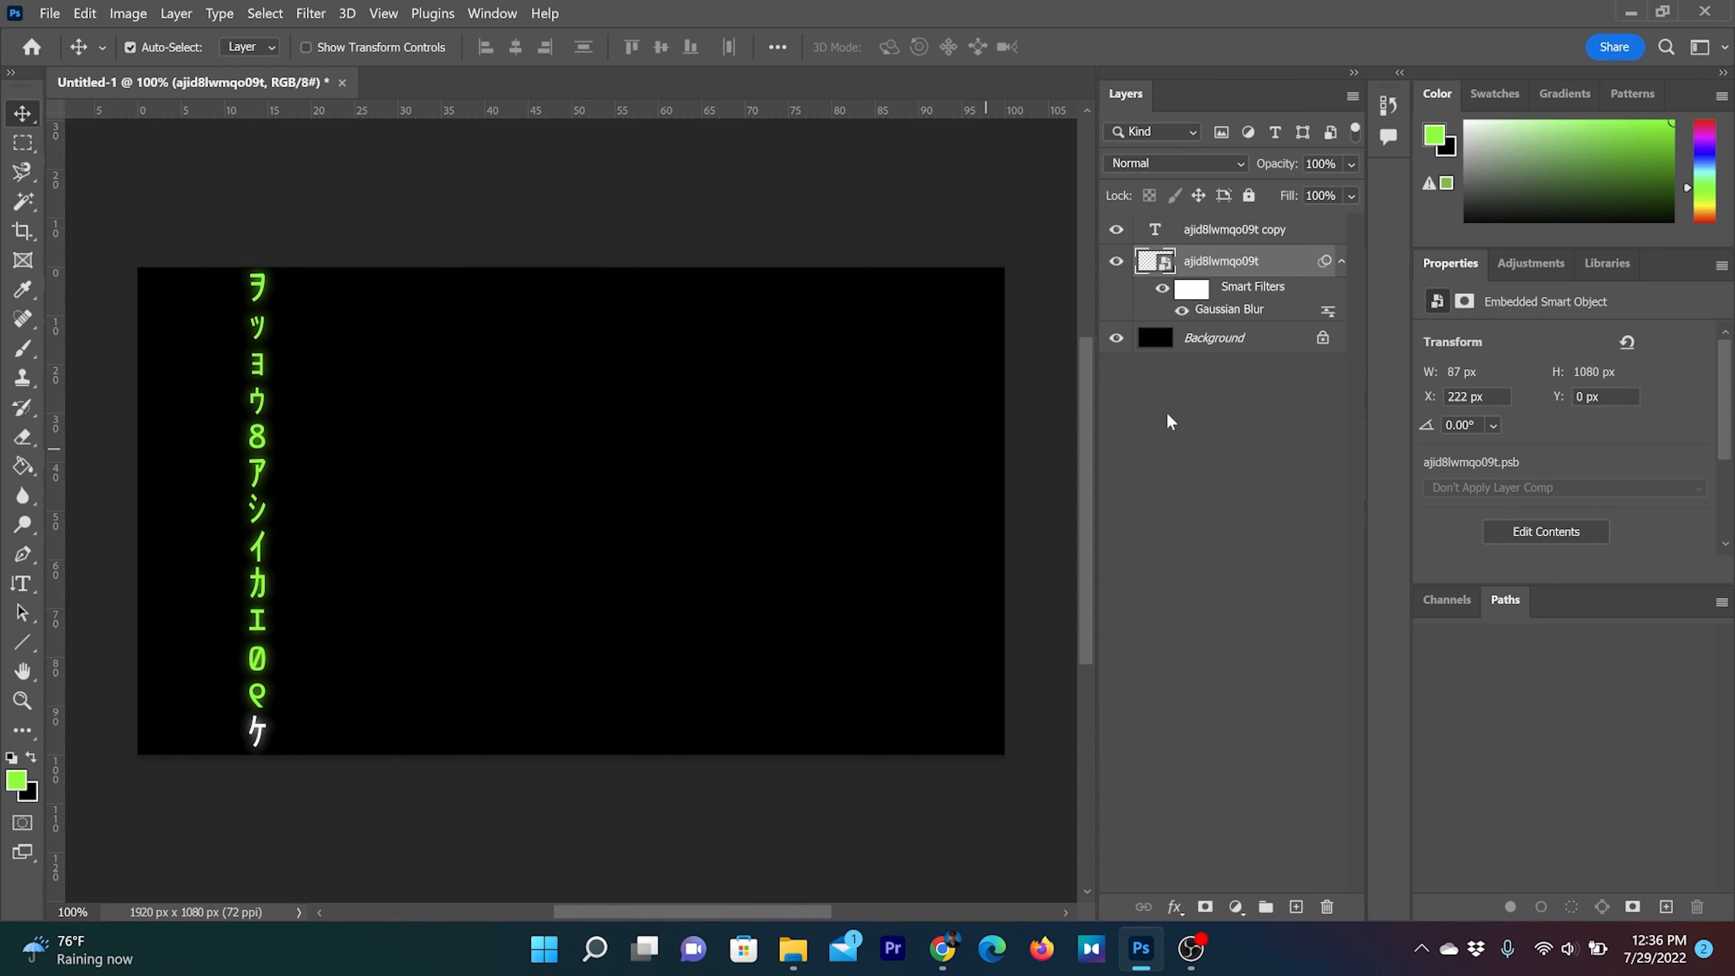
right_click(1317, 235)
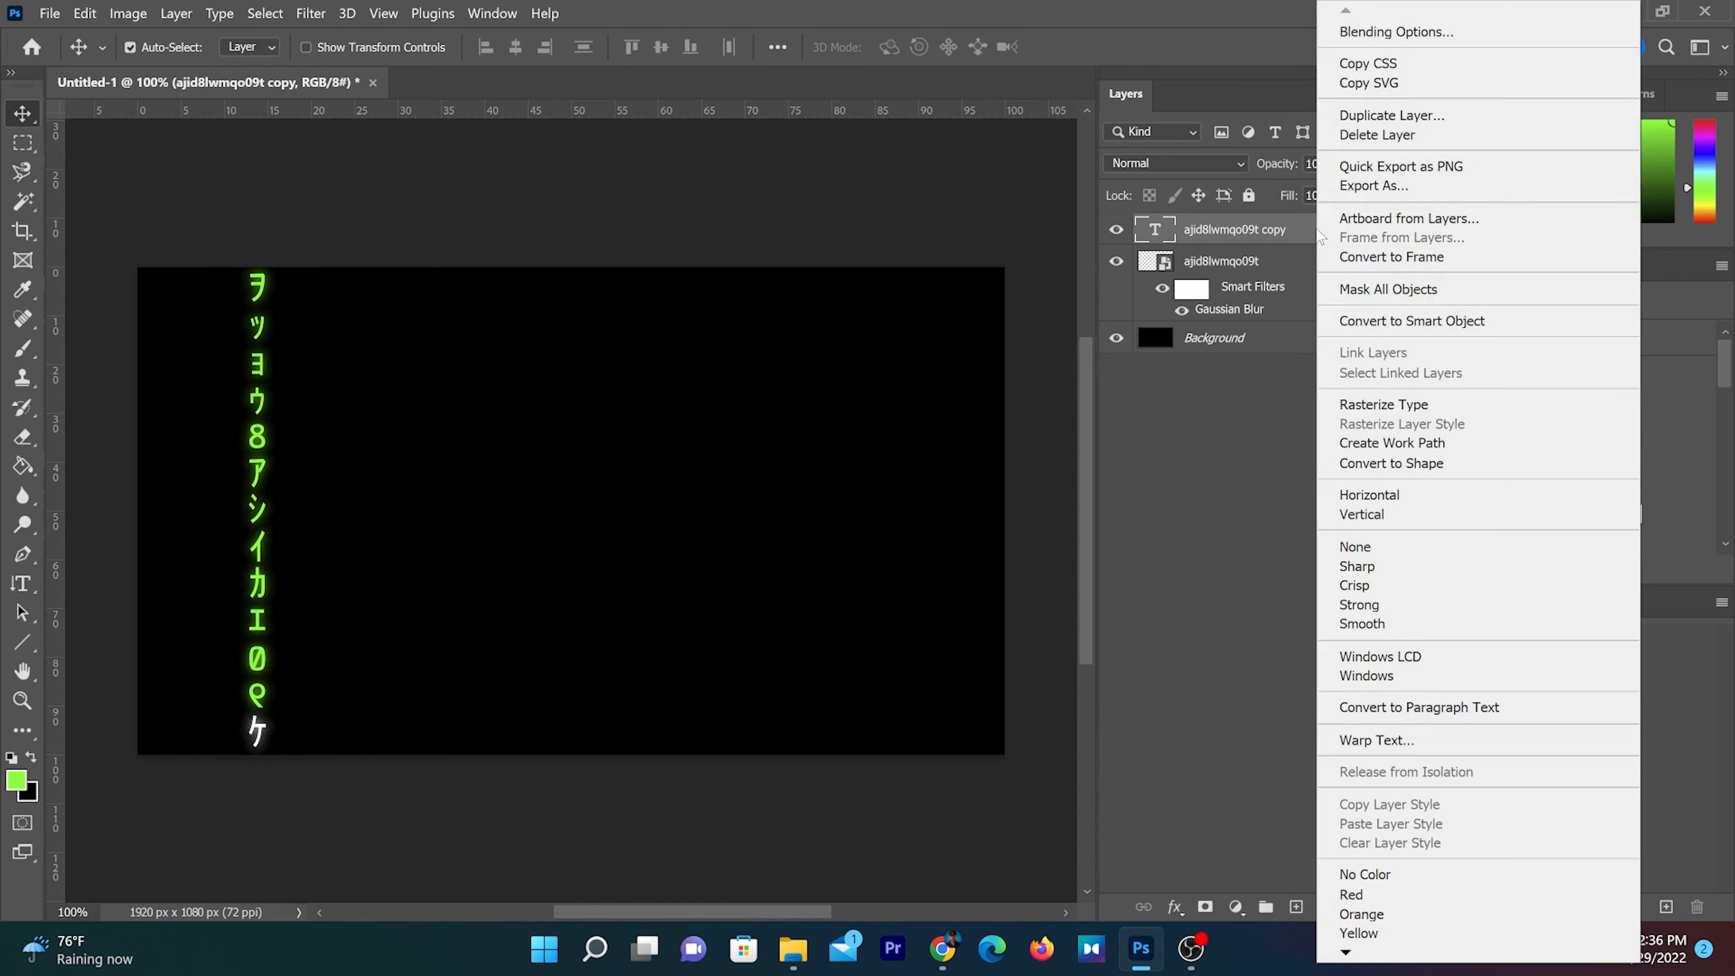
left_click(1355, 40)
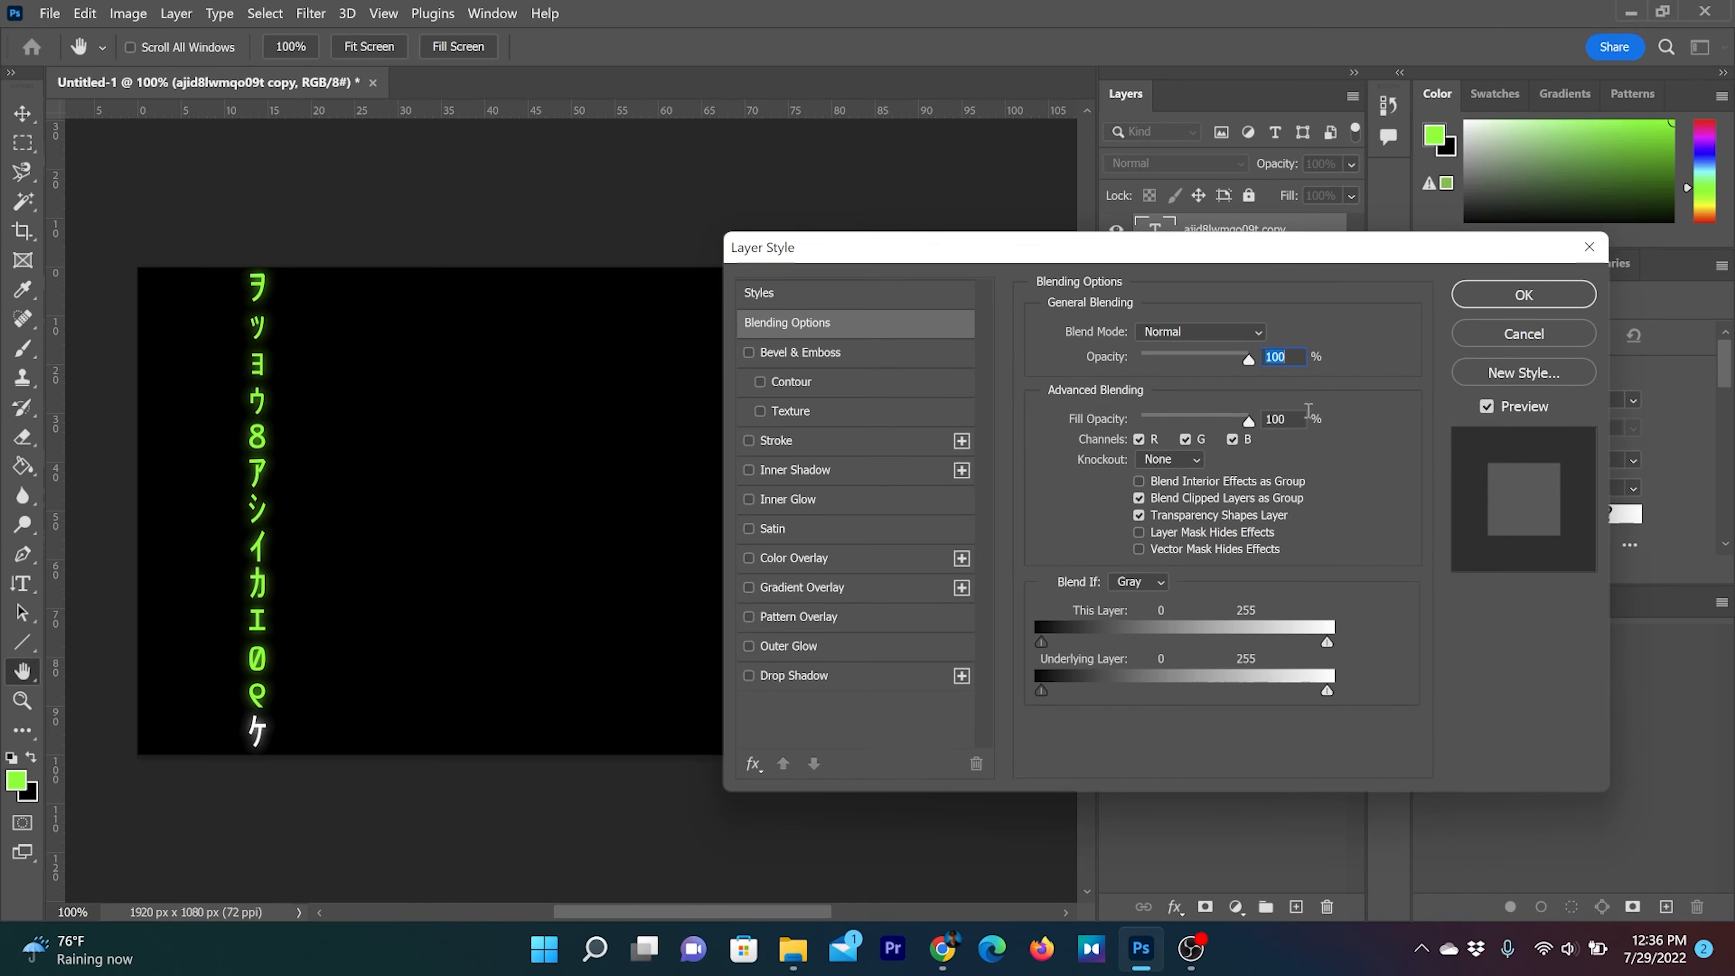
left_click(750, 646)
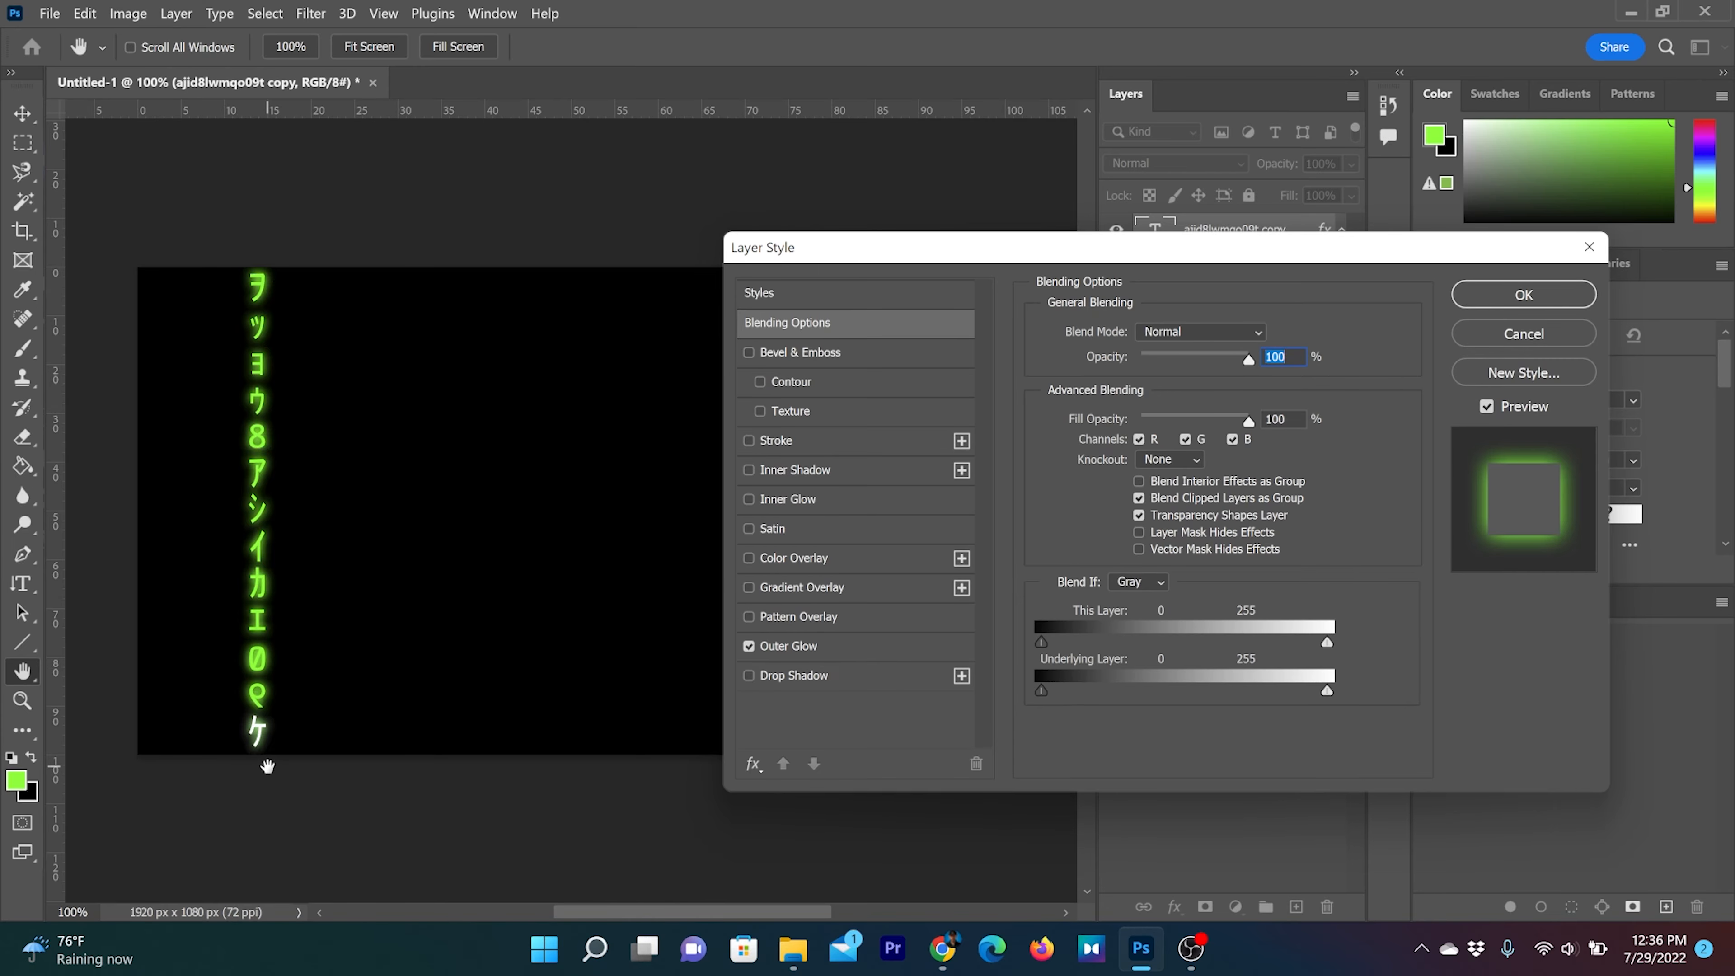
key("Return")
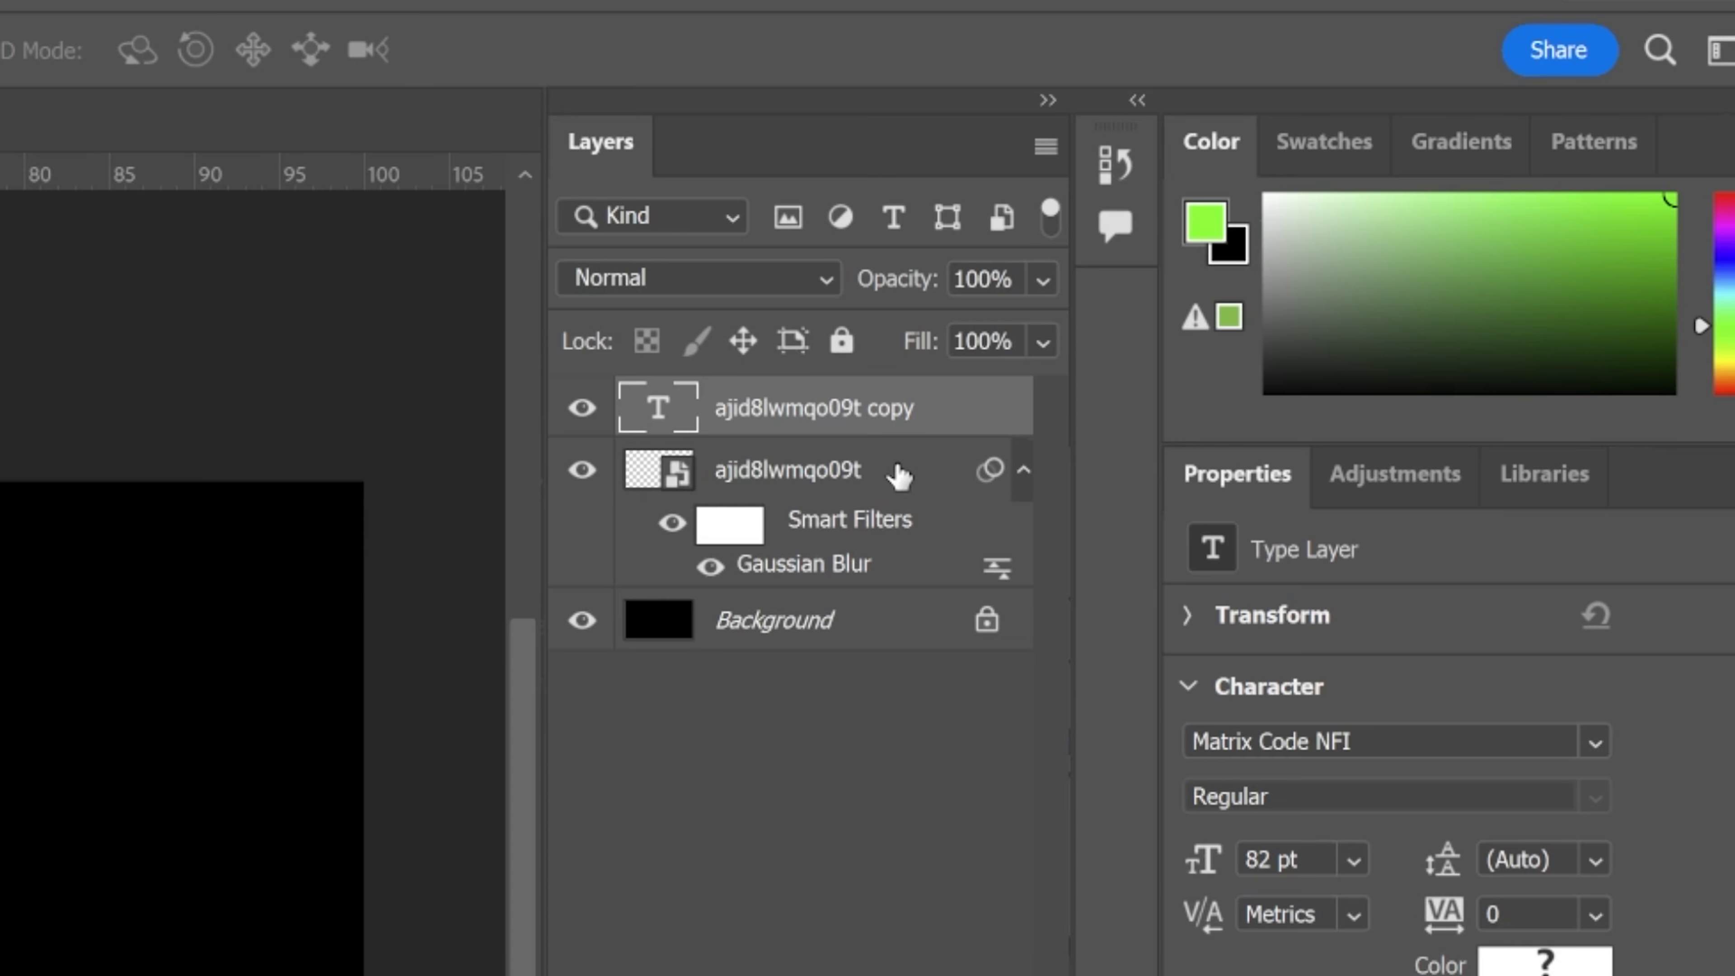
Merge the sharp and blurred text layers into a single layer and add a layer mask to it
left_click(899, 476, "shift")
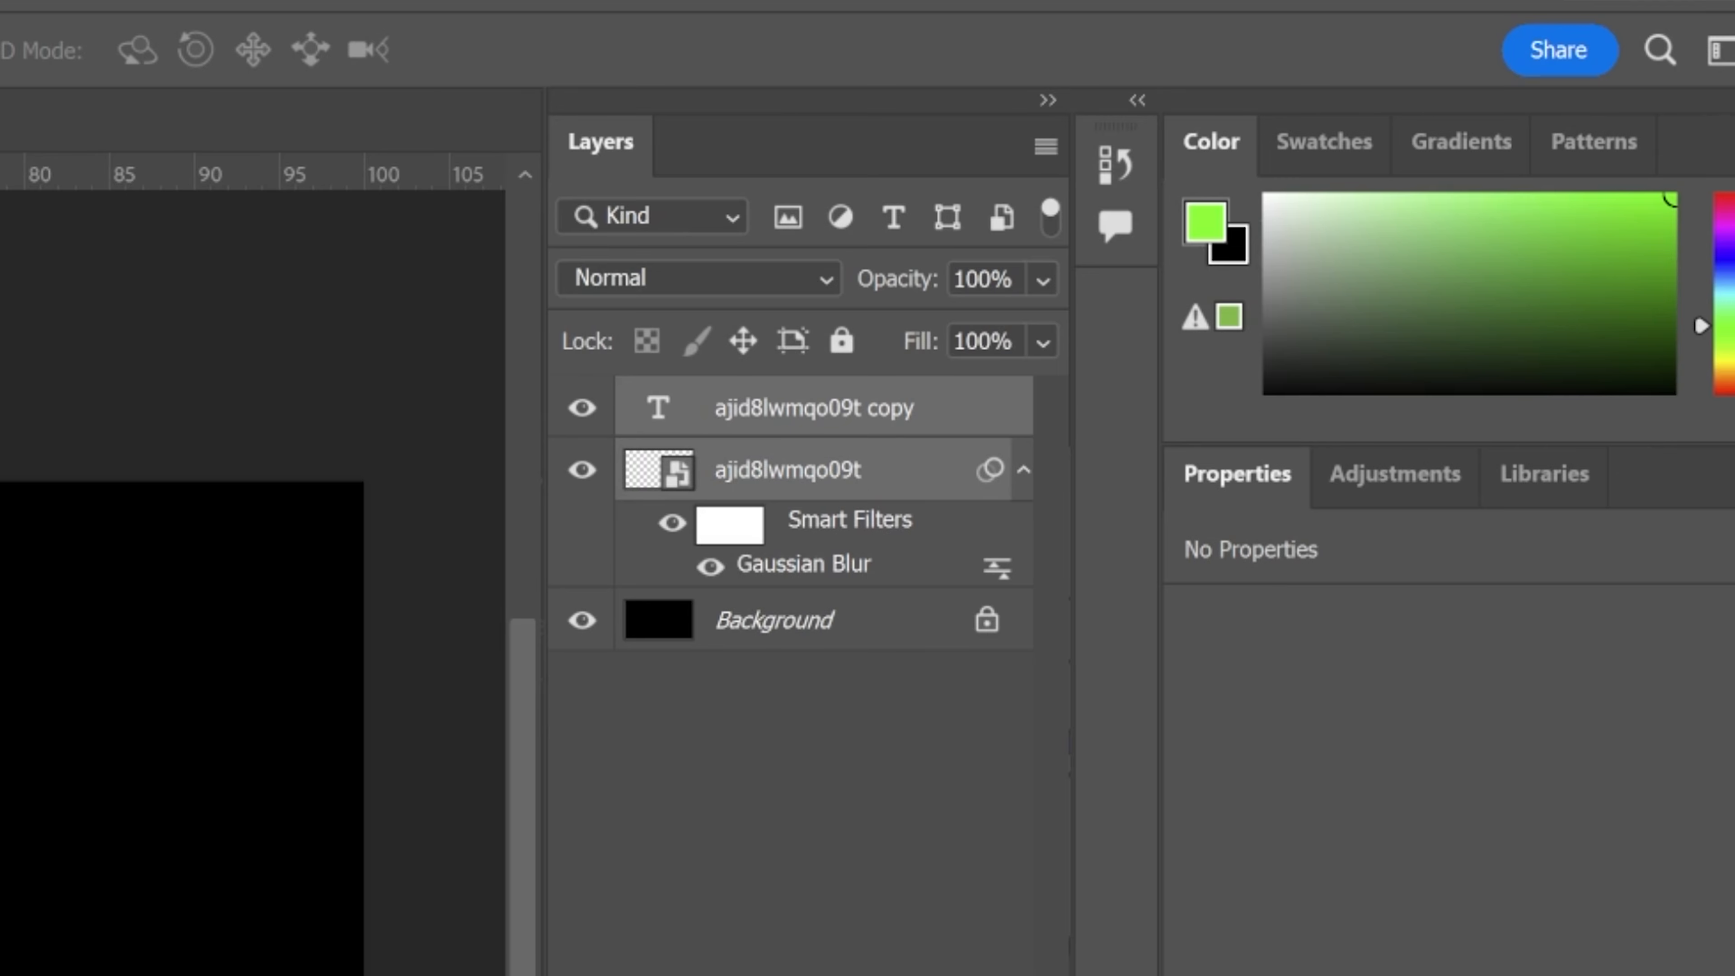
key("ctrl+e")
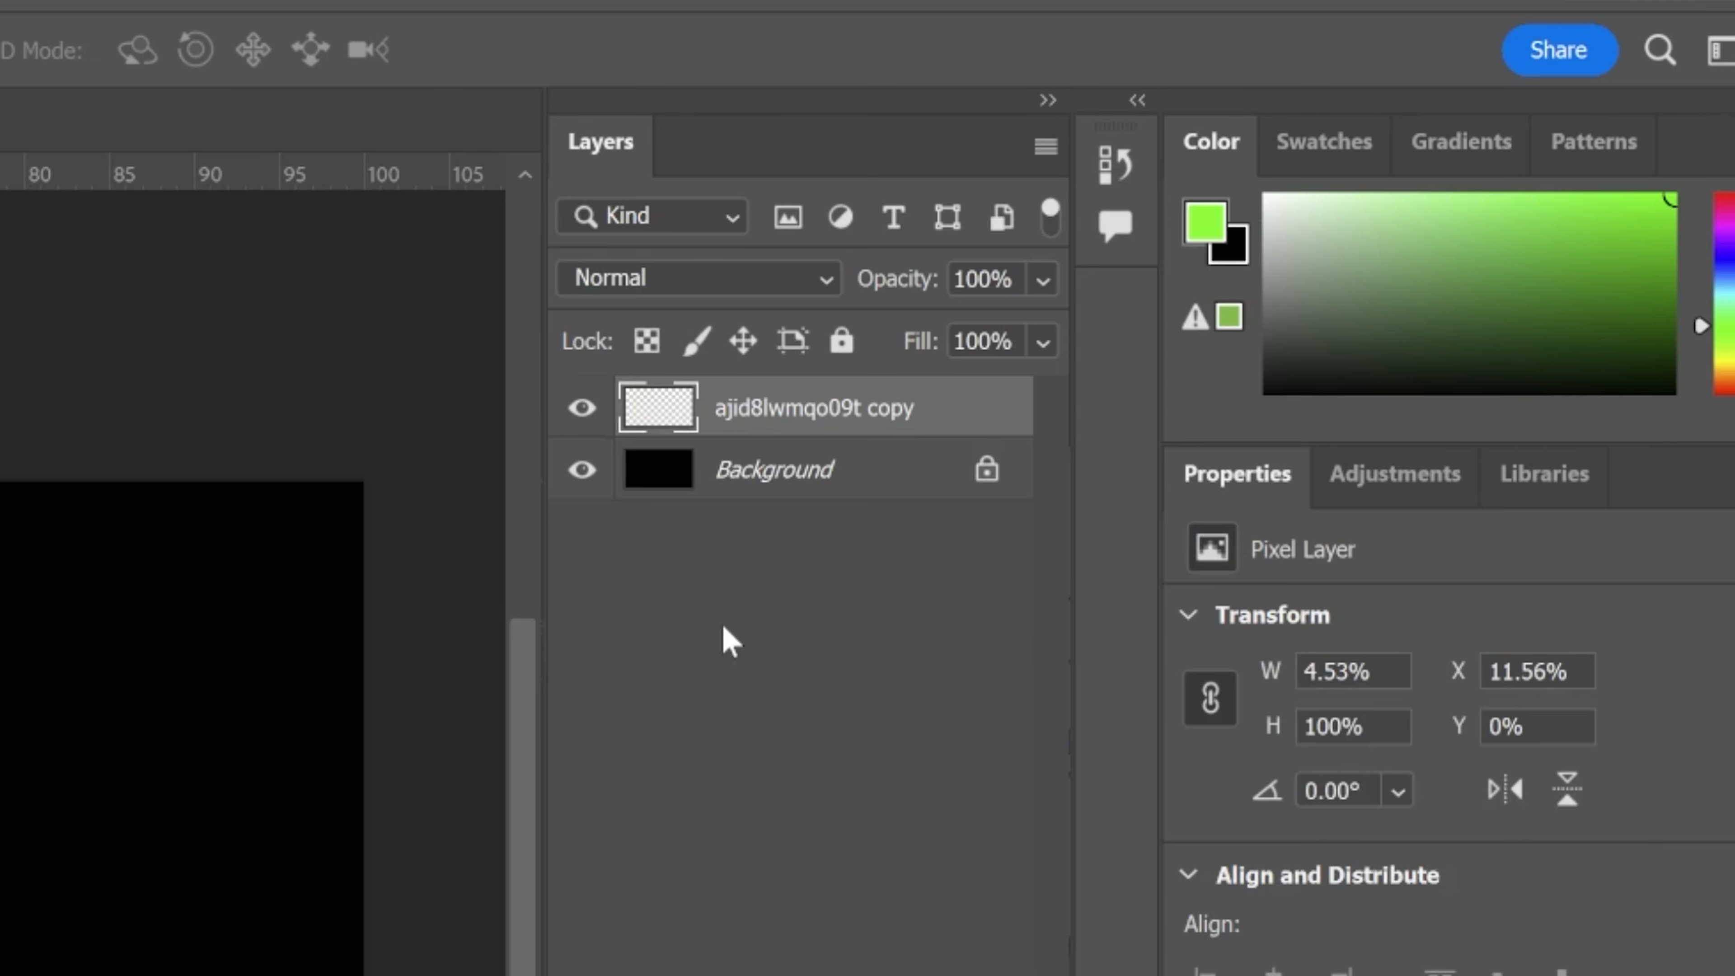
left_click(582, 408)
left_click(582, 409)
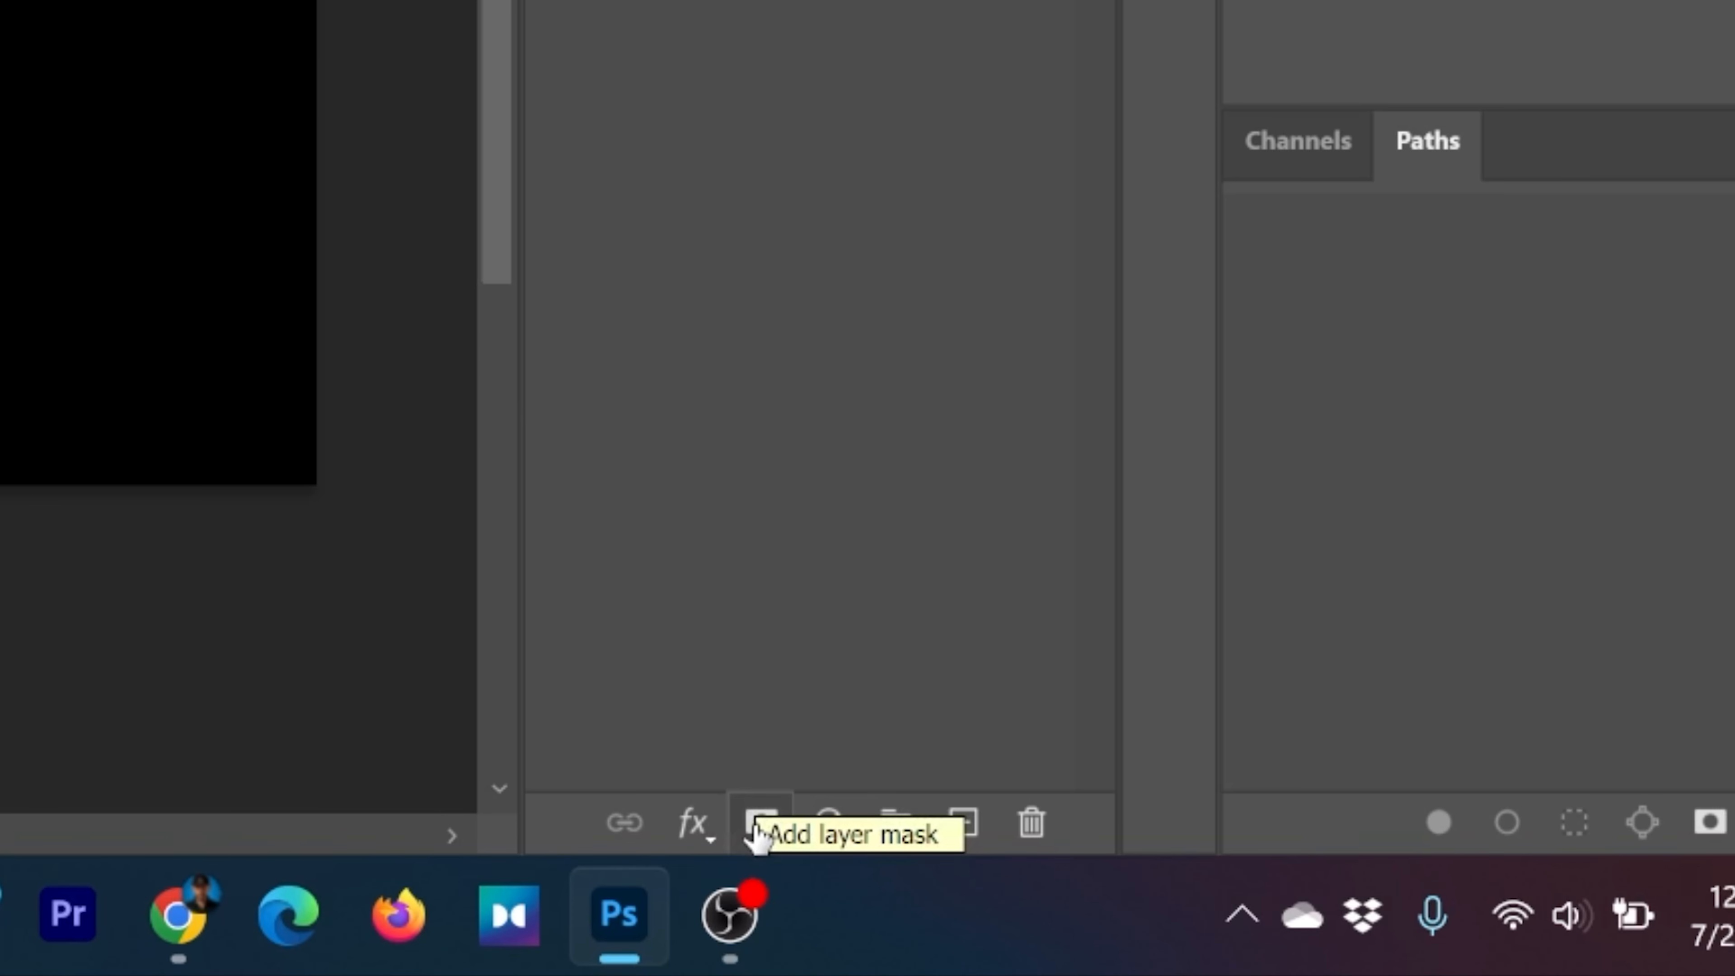
left_click(760, 831)
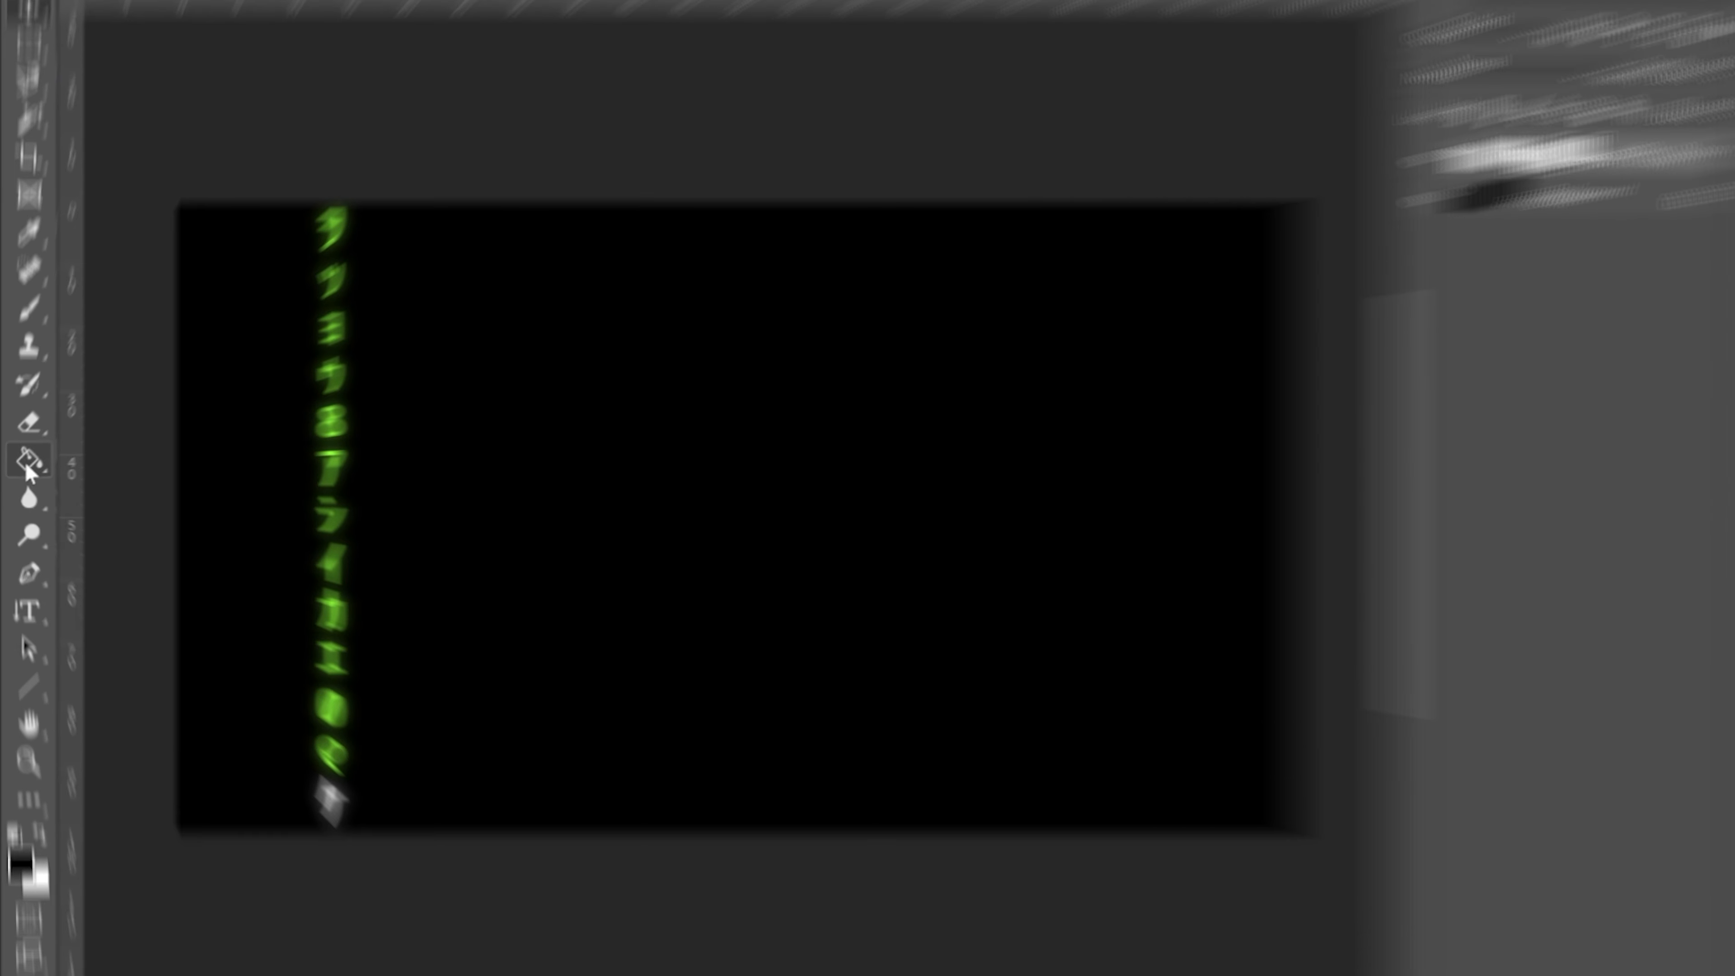
Choose the Gradient tool and set the starting colour stop of its solid gradient to black (000000)
right_click(23, 466)
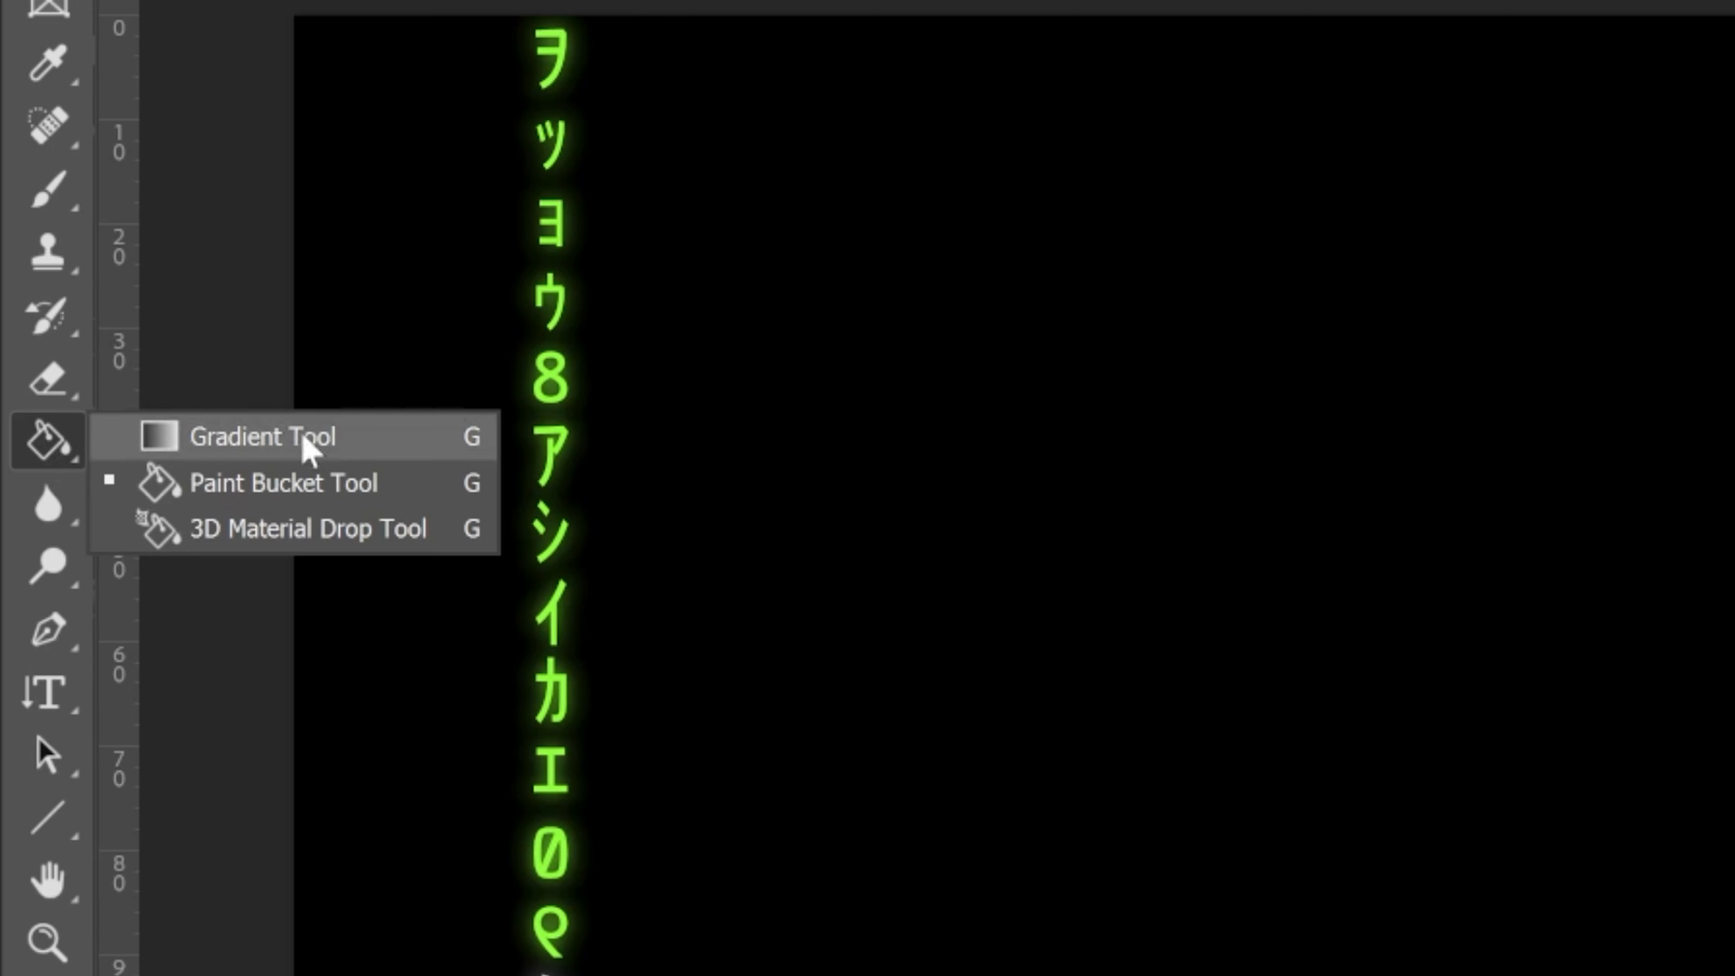
left_click(406, 436)
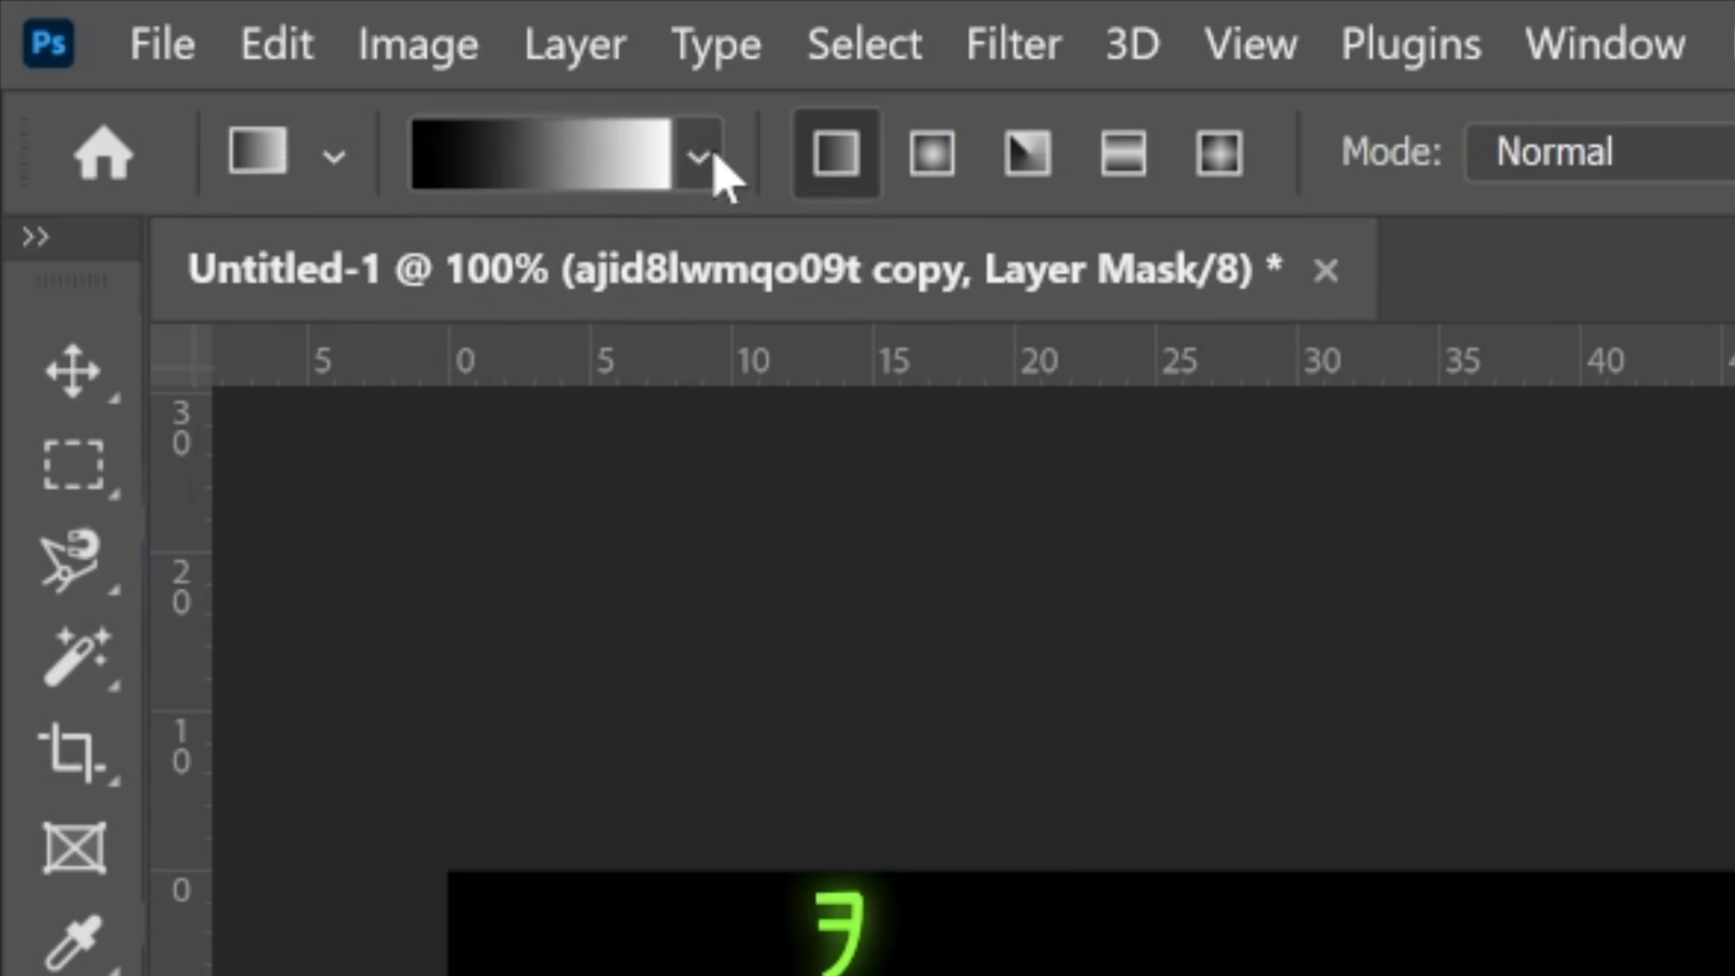
left_click(214, 48)
left_click(214, 48)
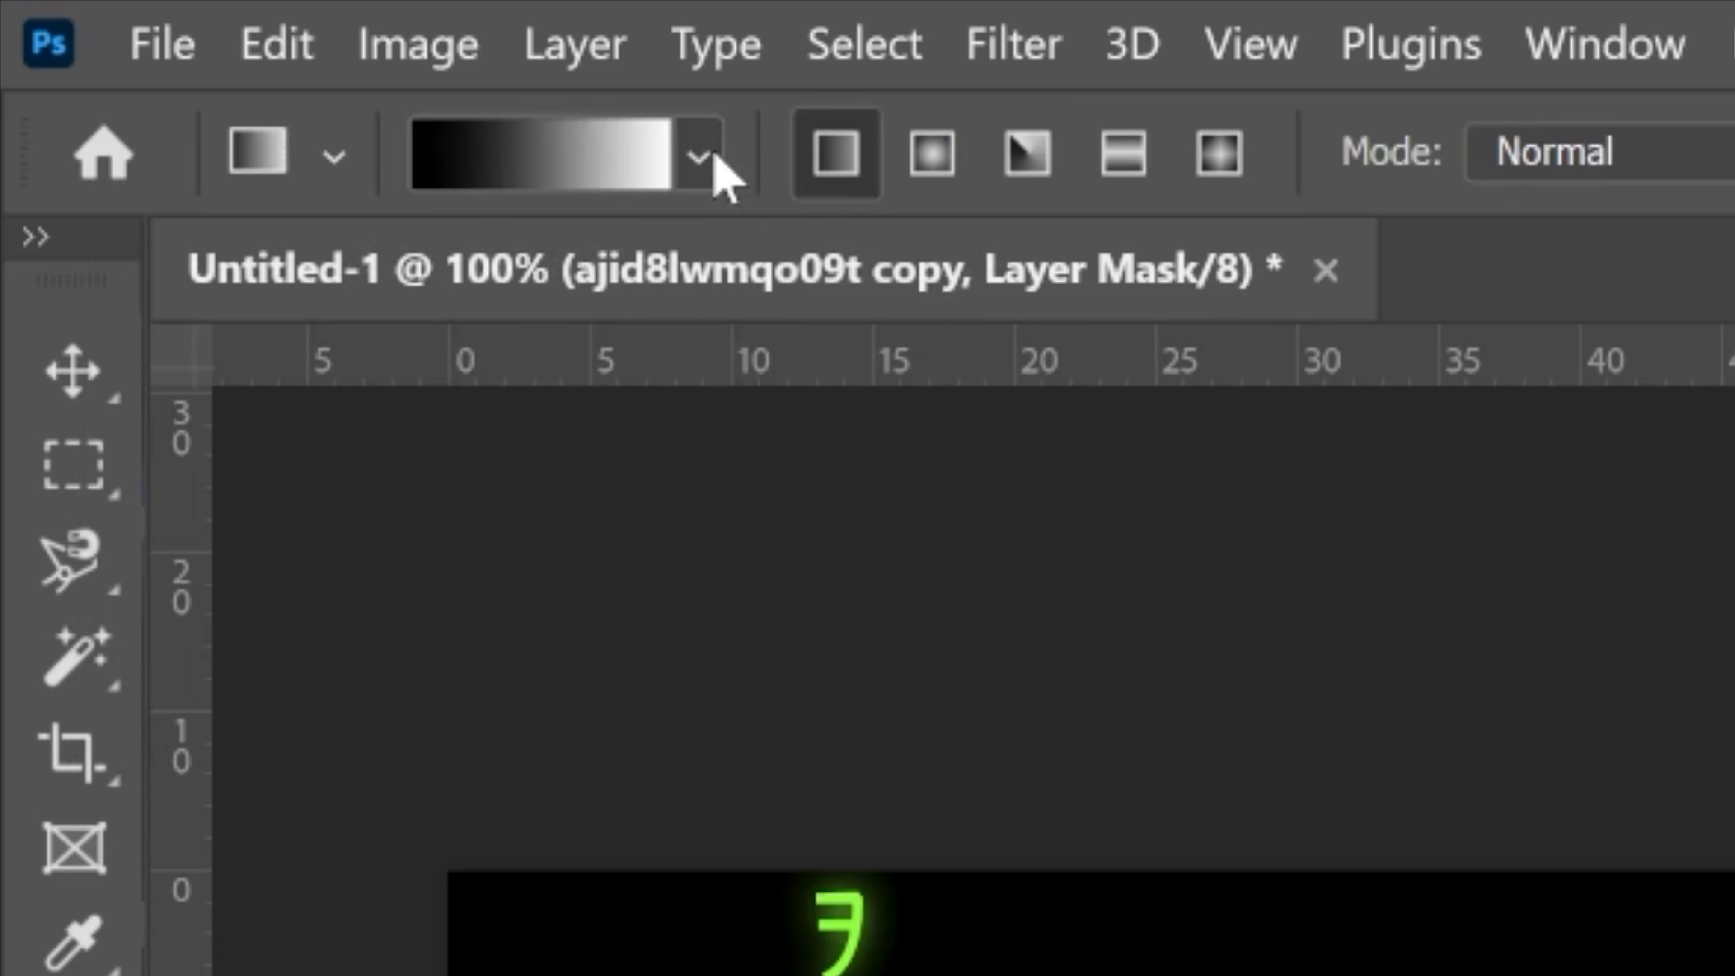
left_click(546, 179)
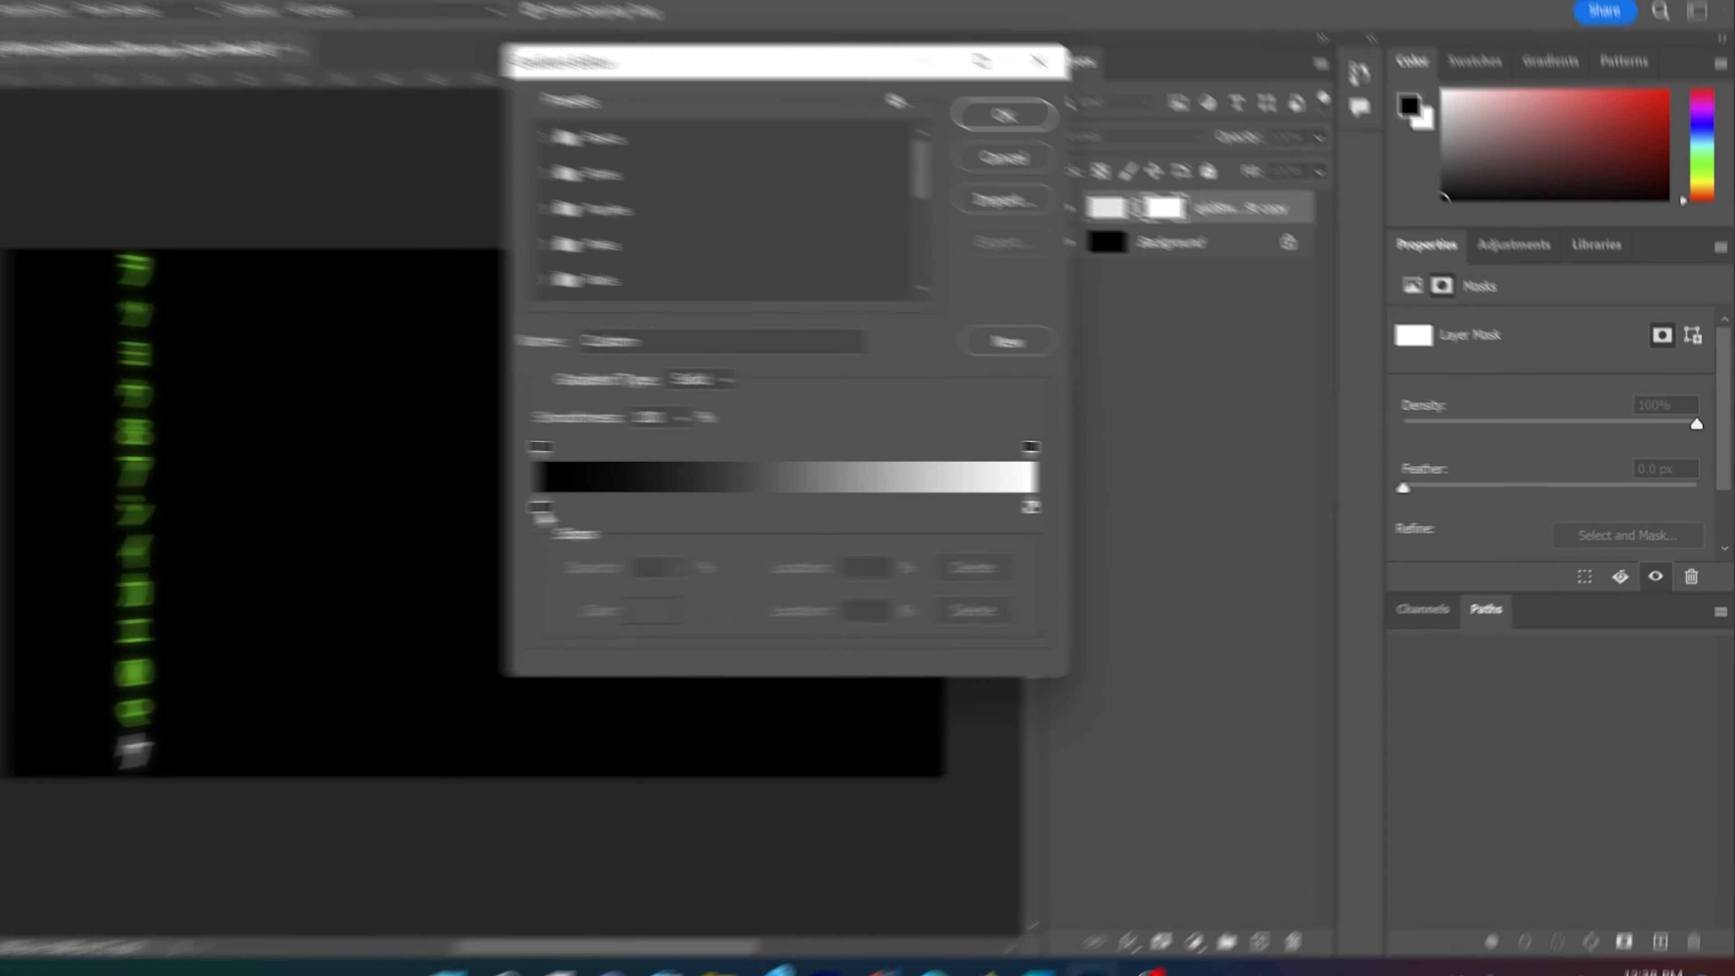
double_click(632, 506)
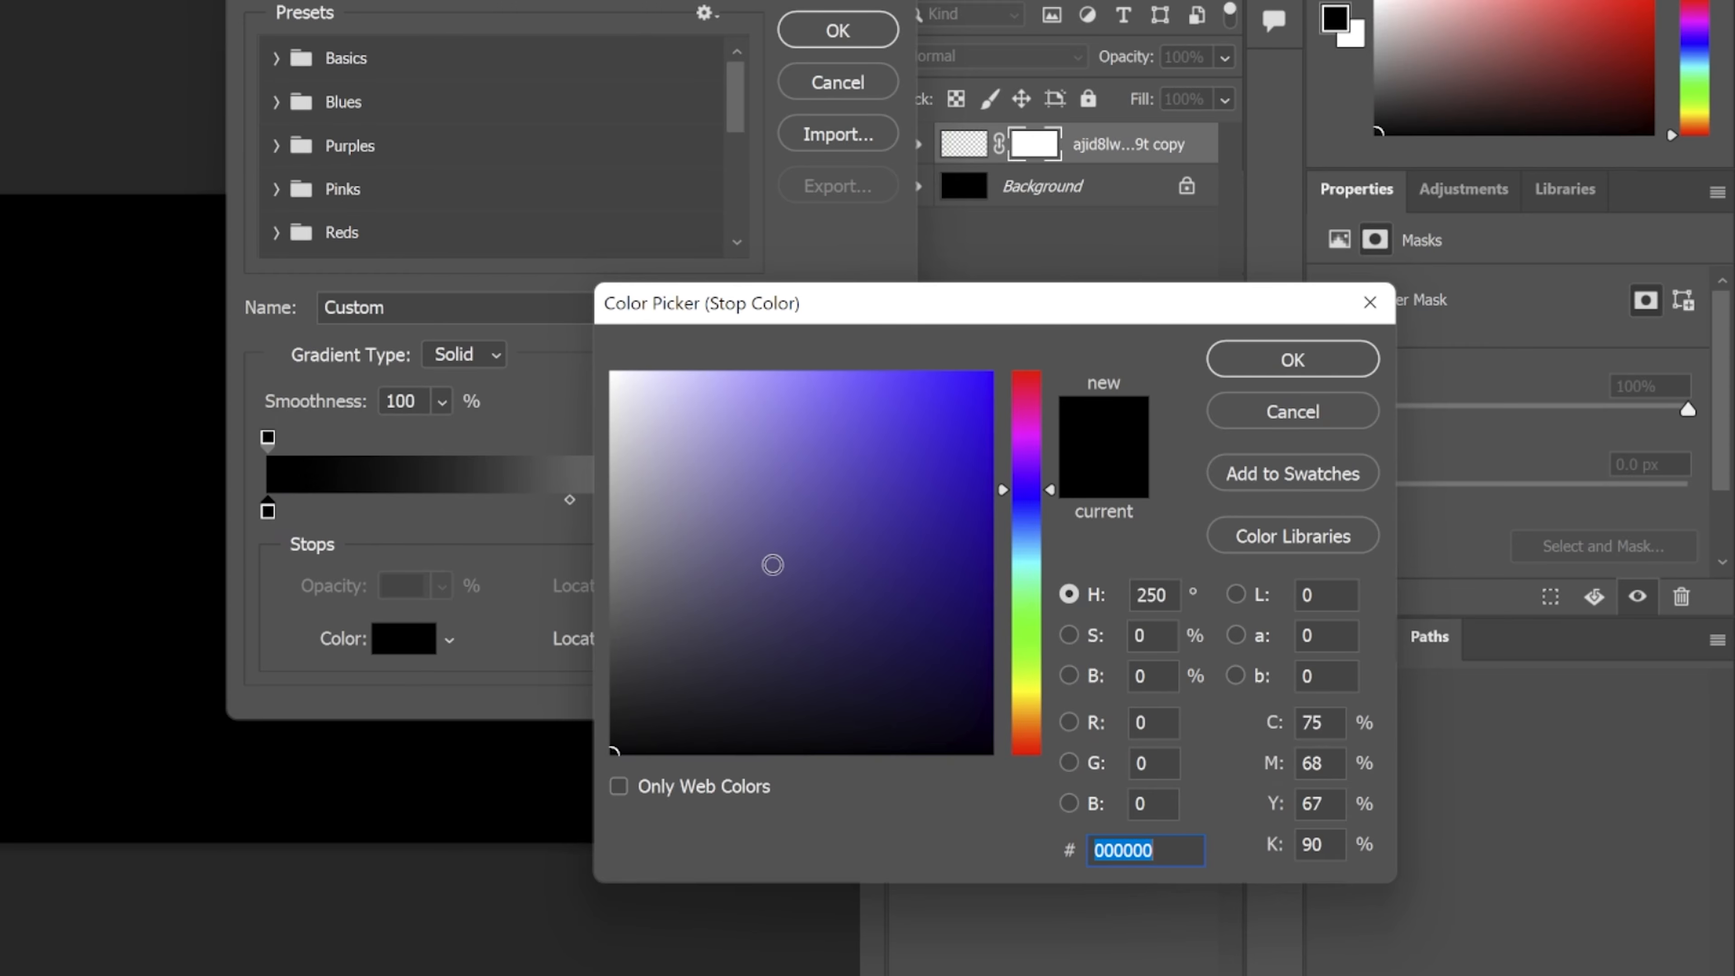
left_click_drag(653, 728, 486, 970)
left_click(1373, 372)
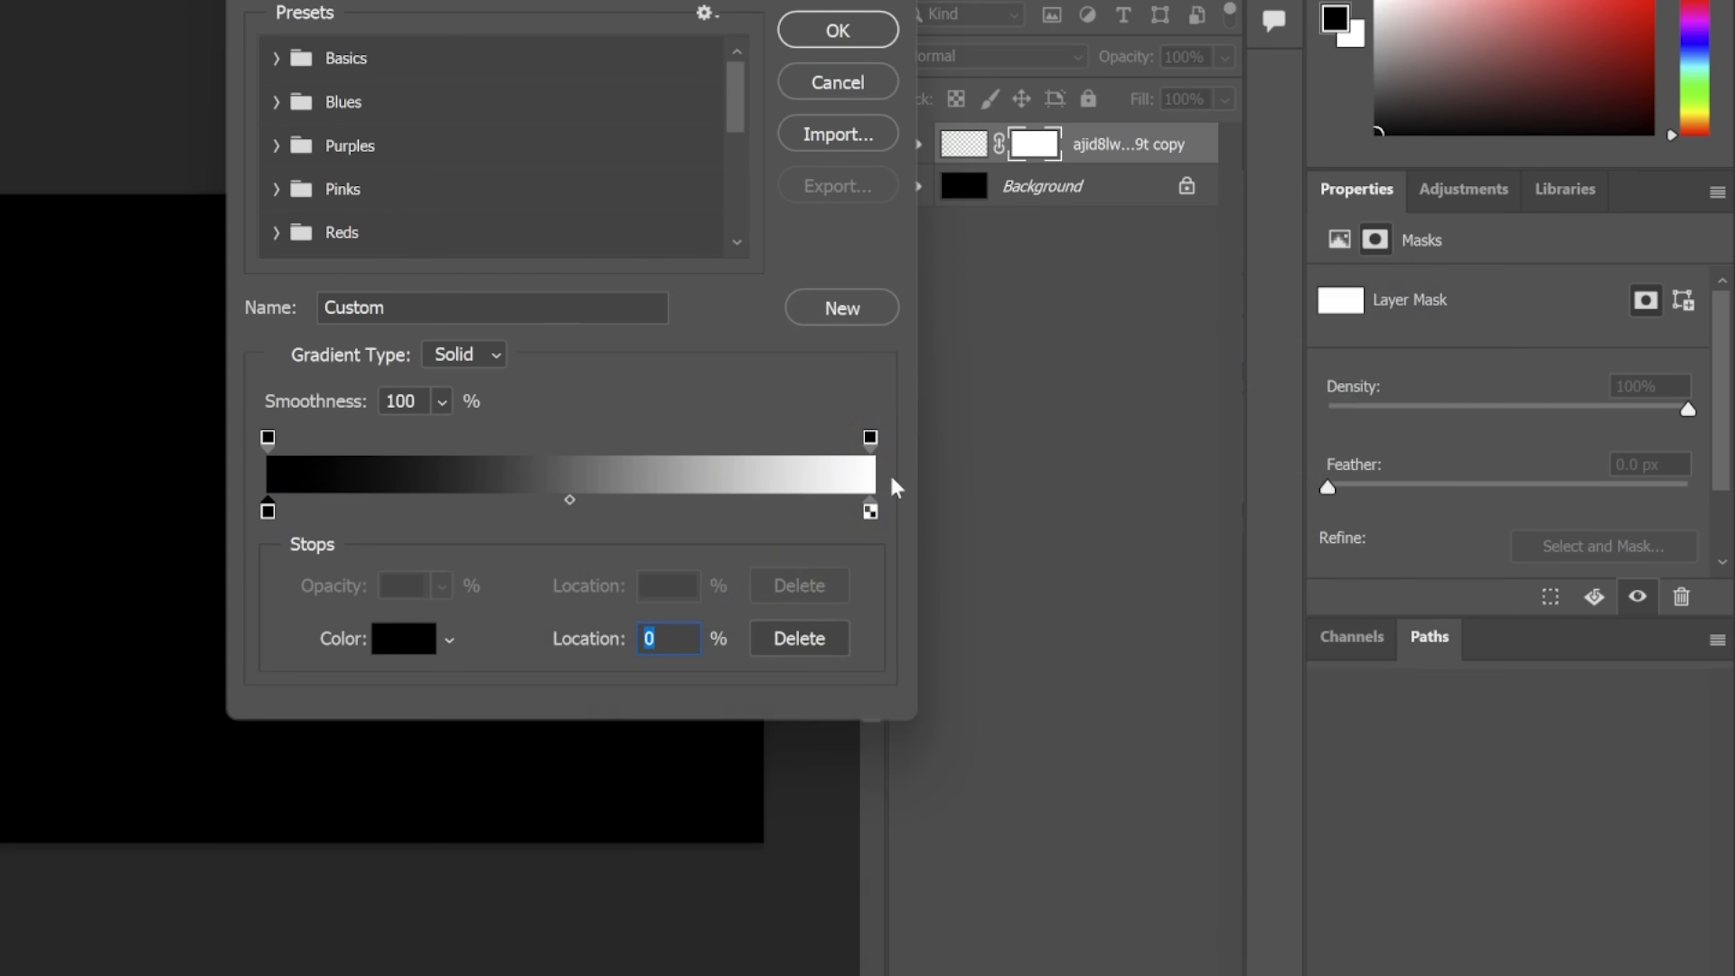
Set the gradient's end stop to white (ffffff) and draw it down the upper third of the mask to fade the first characters
double_click(871, 515)
left_click_drag(872, 516, 331, 217)
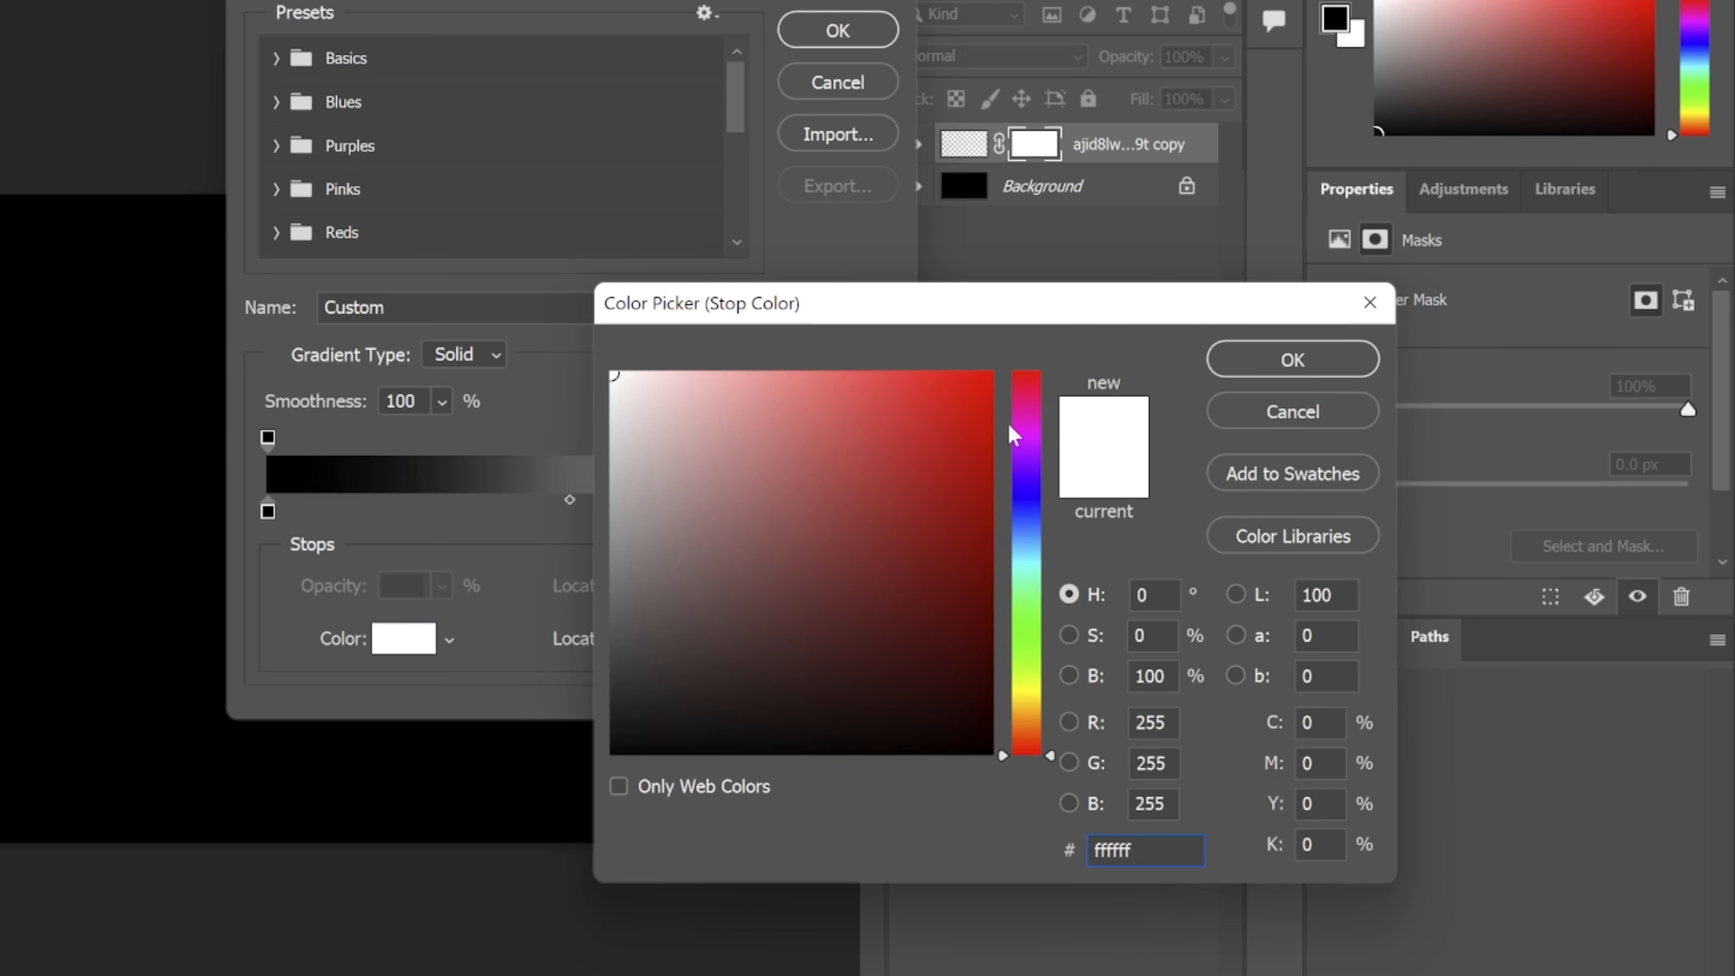
left_click(1293, 359)
left_click(838, 30)
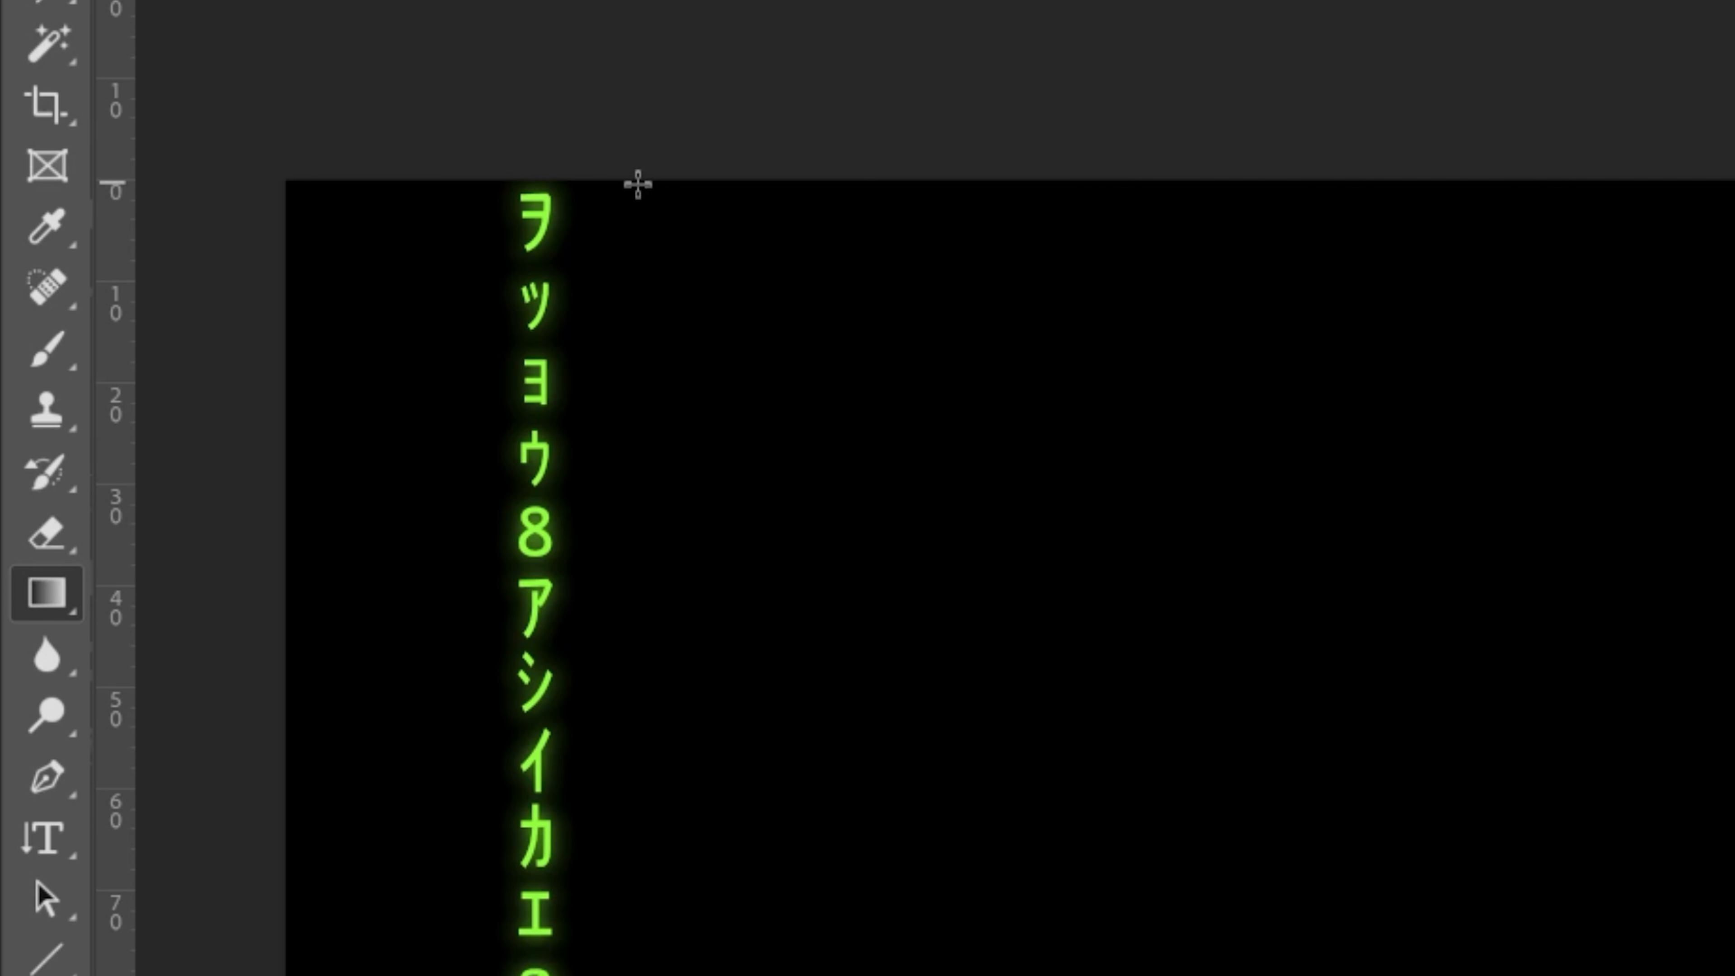
left_click_drag(638, 184, 649, 553)
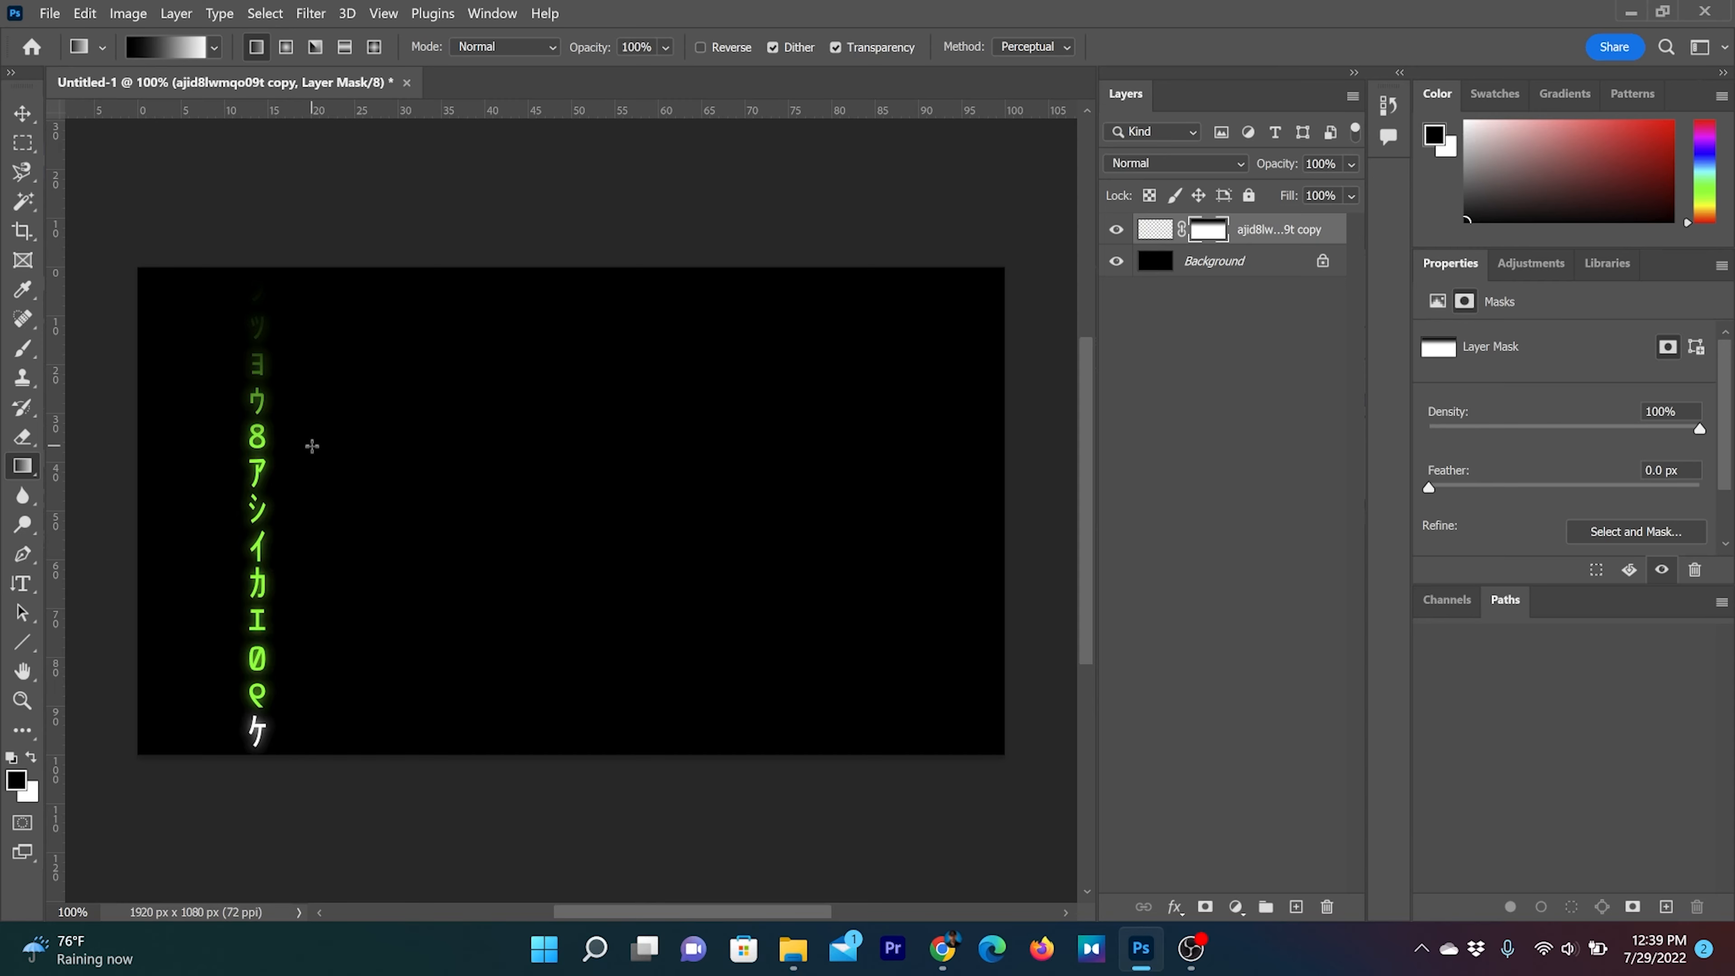
Move the faded text column toward the canvas's left edge and place repeated copies across the canvas at staggered heights
key("v")
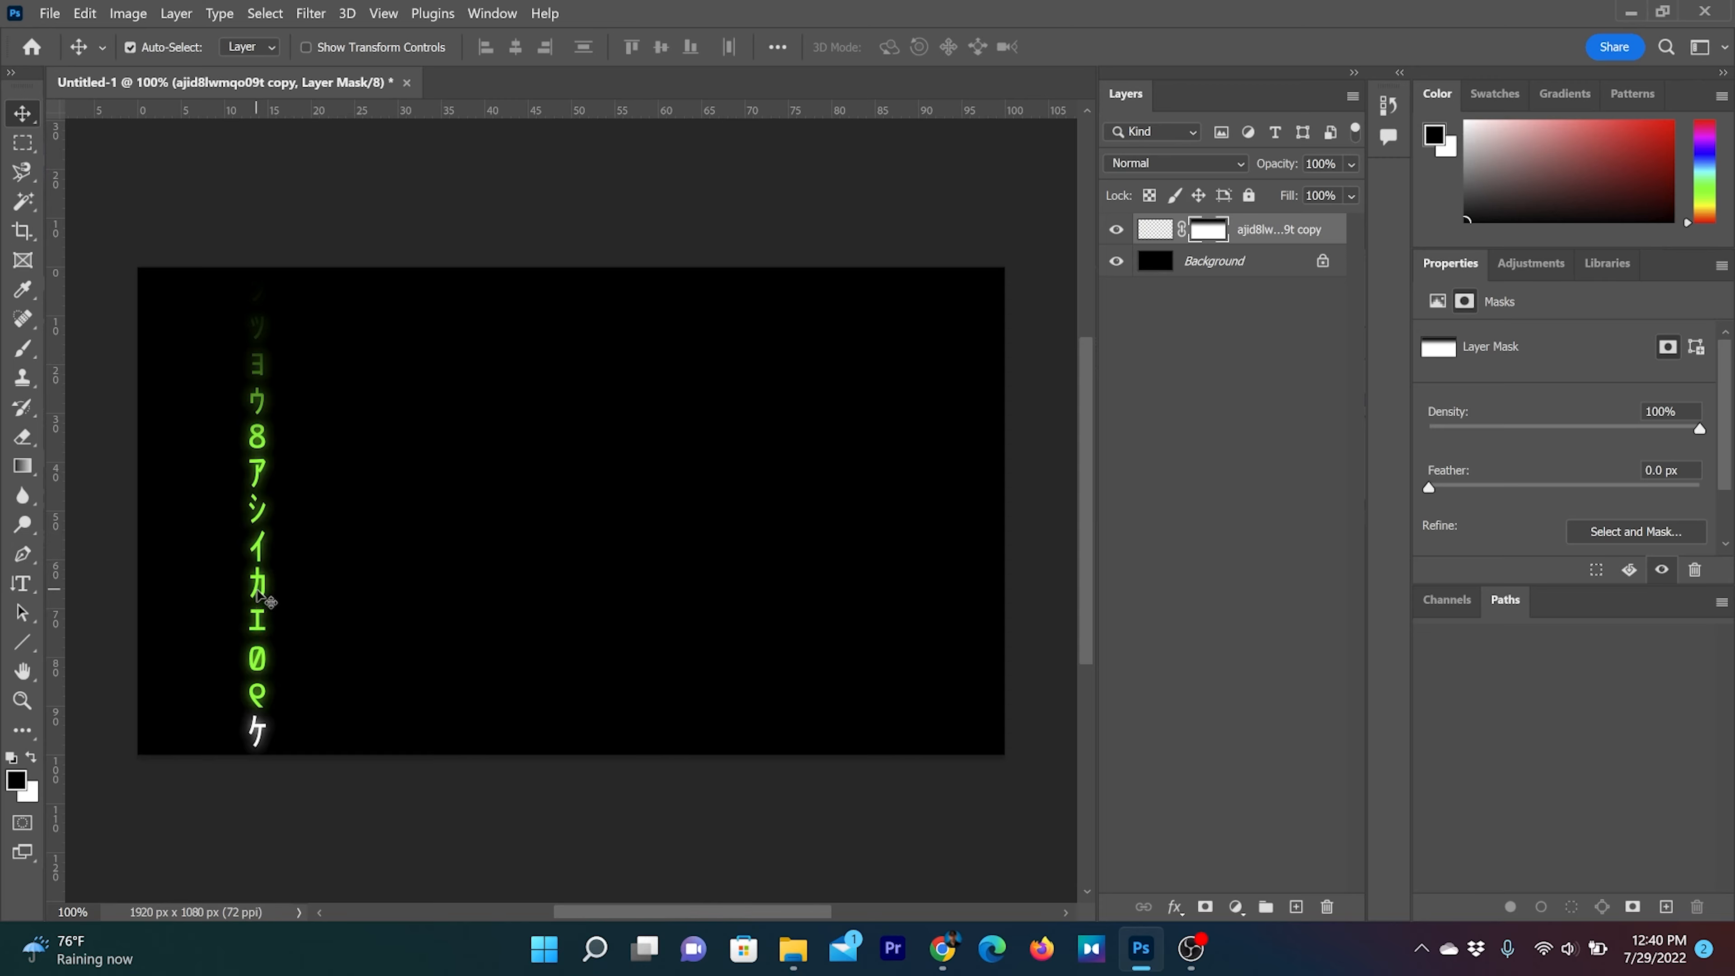
left_click_drag(258, 596, 152, 517)
left_click_drag(163, 534, 211, 592, "alt")
left_click_drag(210, 525, 285, 171, "alt")
left_click_drag(284, 317, 368, 499, "alt")
left_click_drag(369, 500, 398, 380, "alt")
left_click_drag(398, 379, 465, 336, "alt")
left_click_drag(464, 337, 482, 596, "alt")
left_click_drag(530, 714, 520, 205, "alt")
left_click_drag(521, 308, 569, 375, "alt")
left_click_drag(568, 373, 609, 773, "alt")
left_click_drag(609, 724, 620, 397, "alt")
left_click_drag(620, 411, 698, 330, "alt")
left_click_drag(698, 396, 742, 578, "alt")
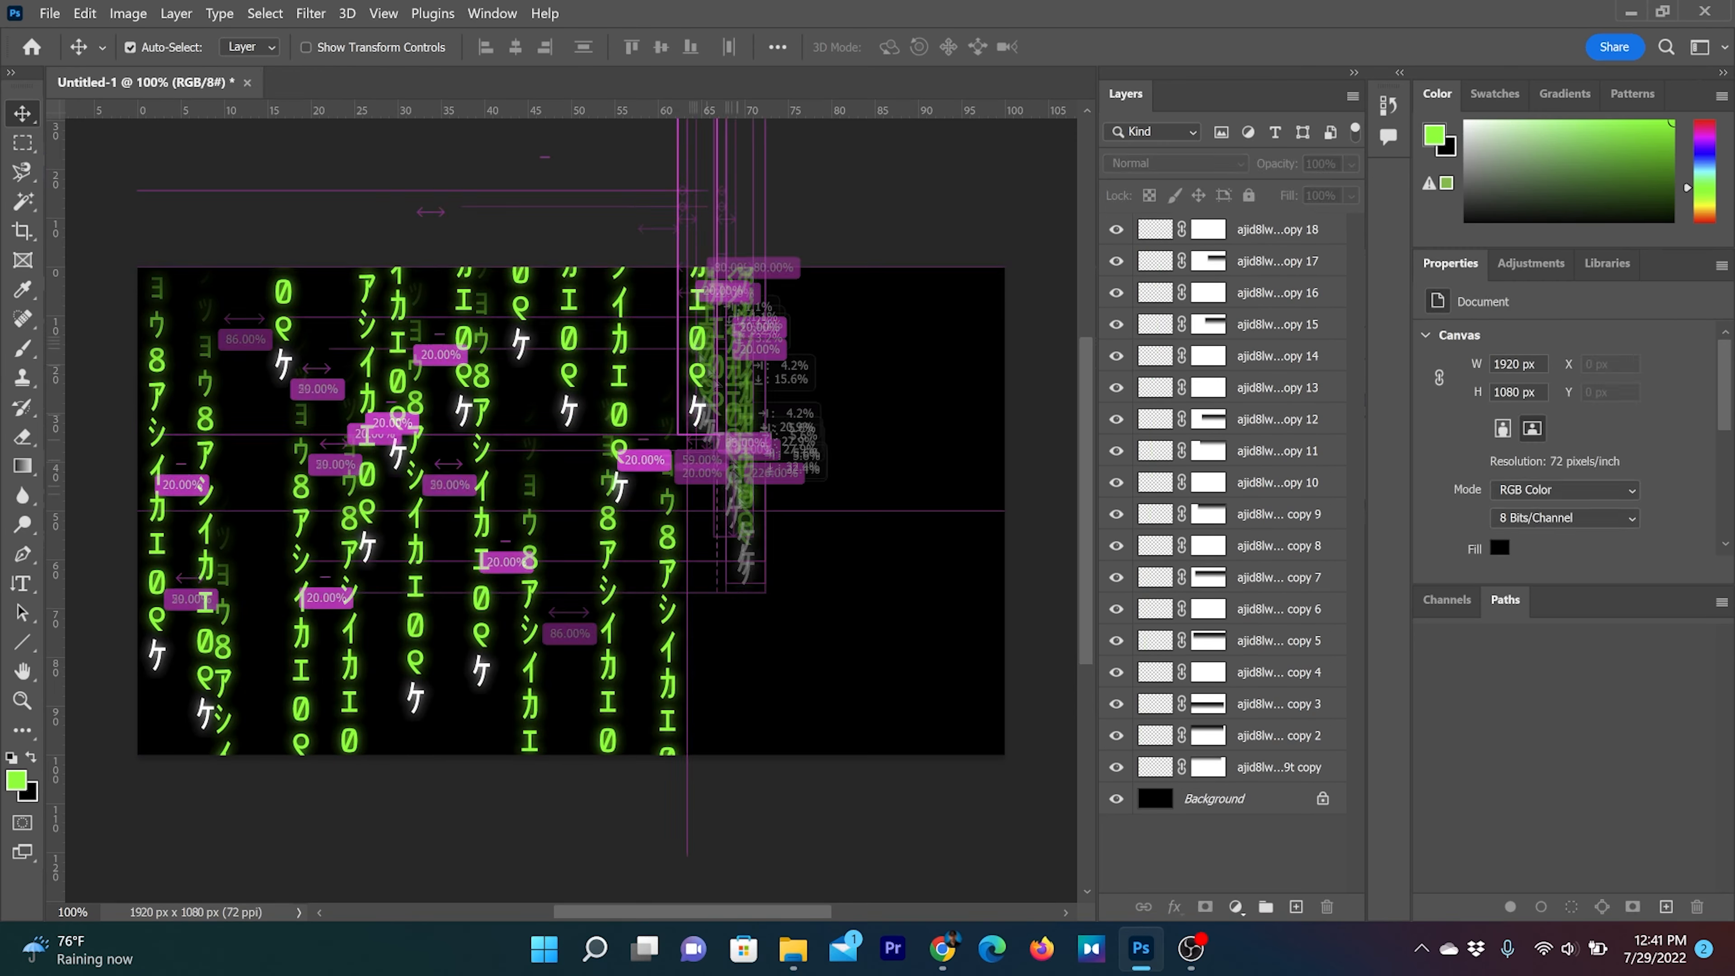
left_click_drag(726, 878, 739, 633, "alt")
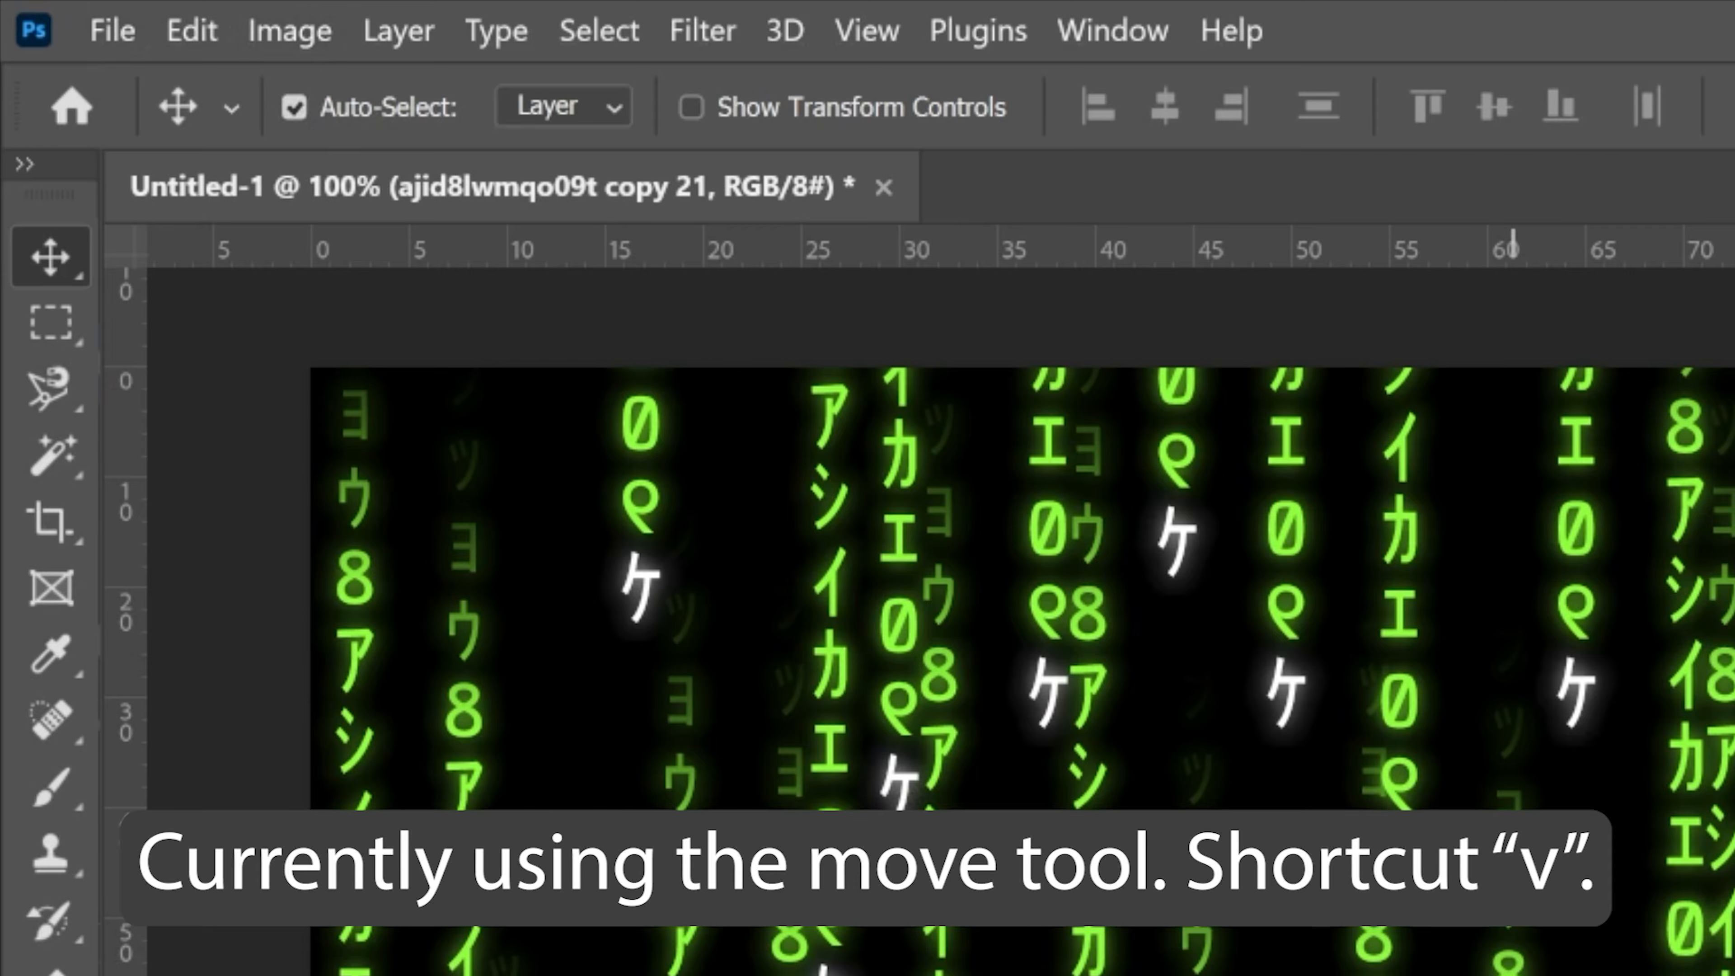
Place further copies of the text column over the empty right part of the canvas and one at its left edge, at staggered heights
left_click(1513, 868)
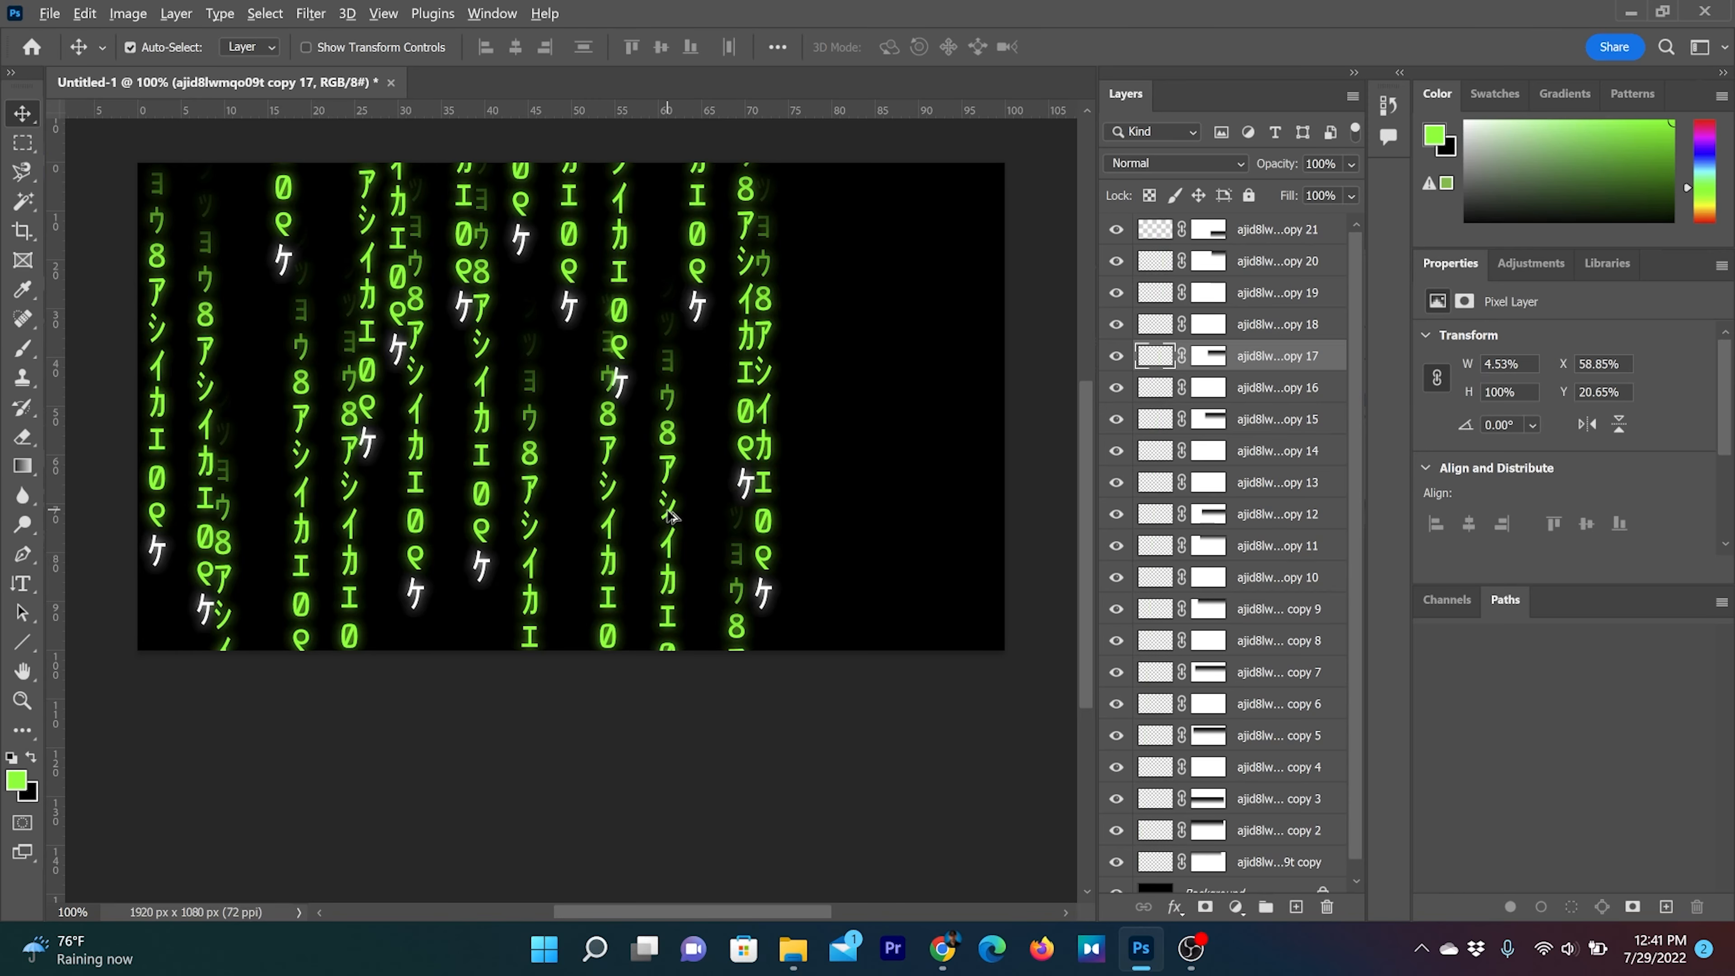
left_click_drag(671, 517, 805, 254)
left_click_drag(805, 310, 904, 212)
left_click_drag(904, 212, 954, 640)
left_click_drag(953, 640, 892, 531)
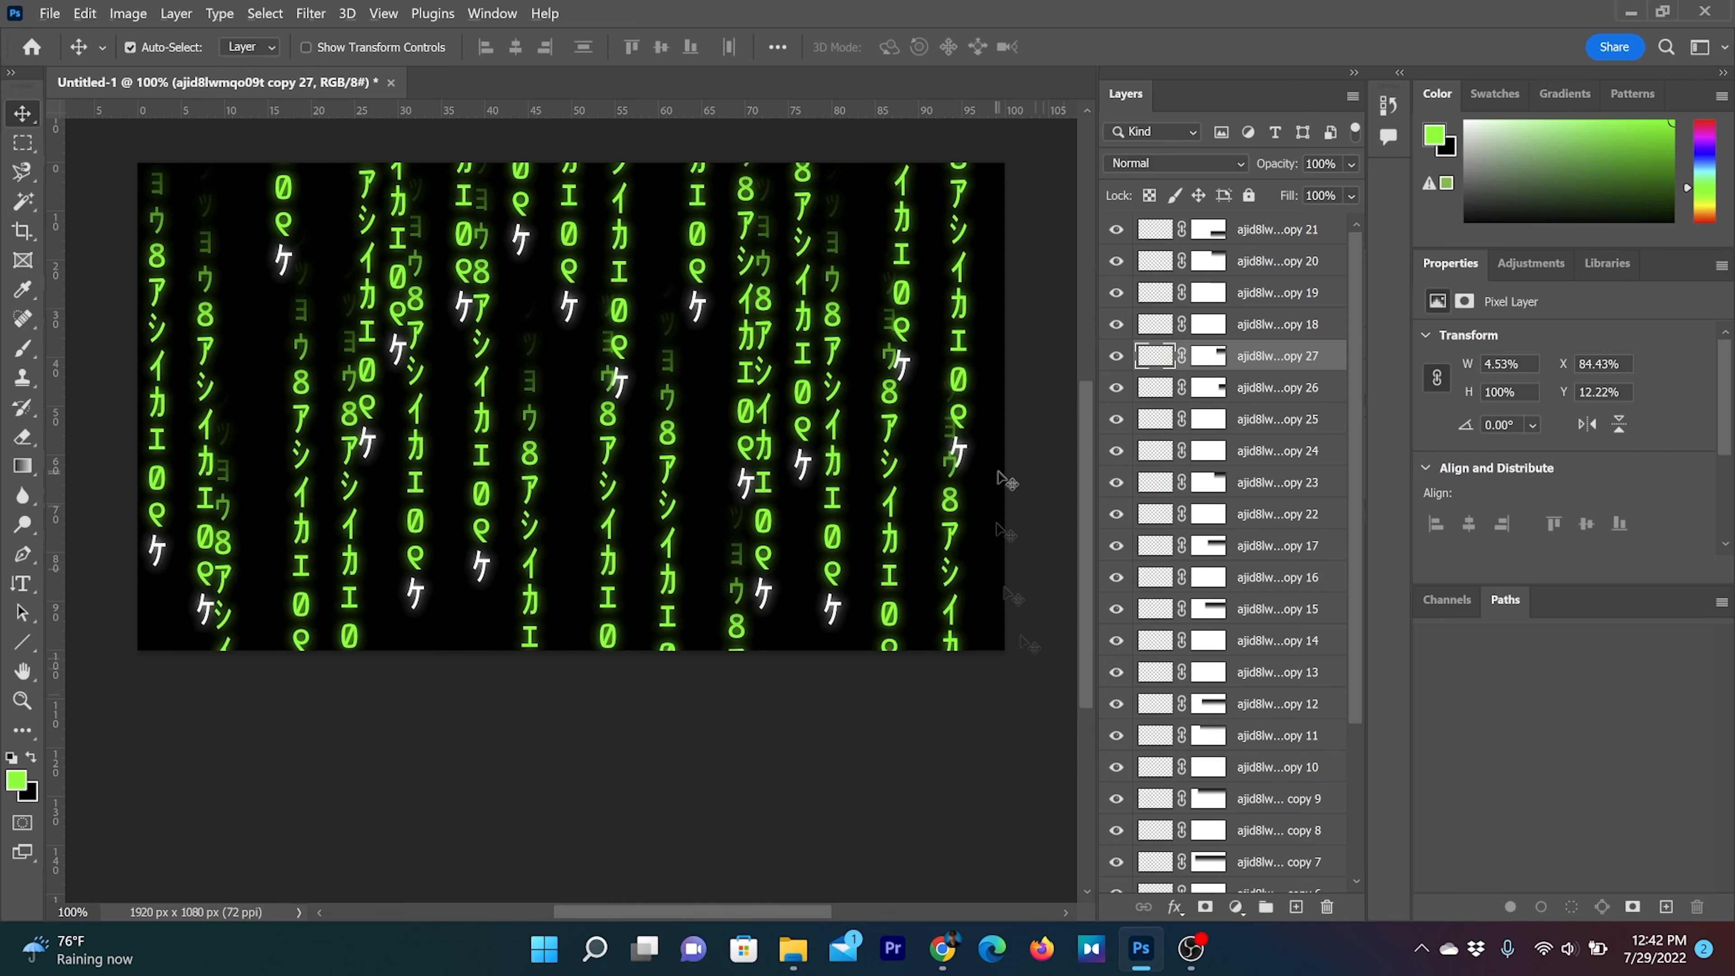
left_click_drag(959, 383, 1005, 557)
left_click_drag(156, 439, 135, 651)
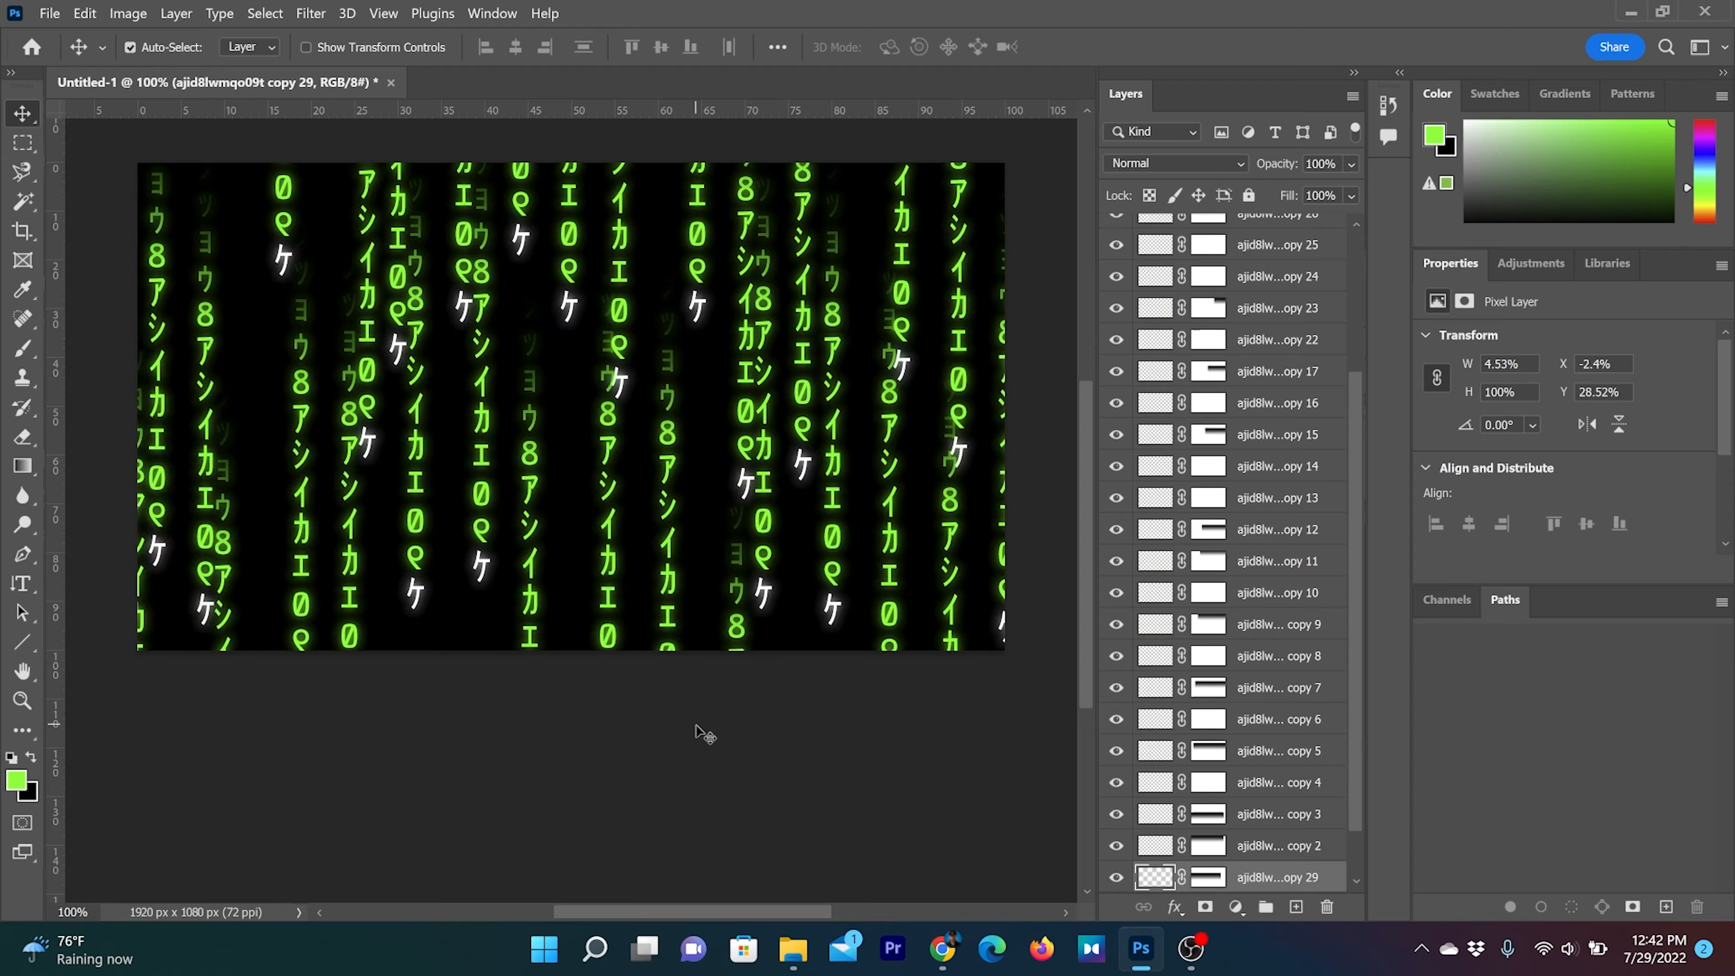
Select all text column layers above the Background and put them into one group
scroll(1305, 476, "up", 3)
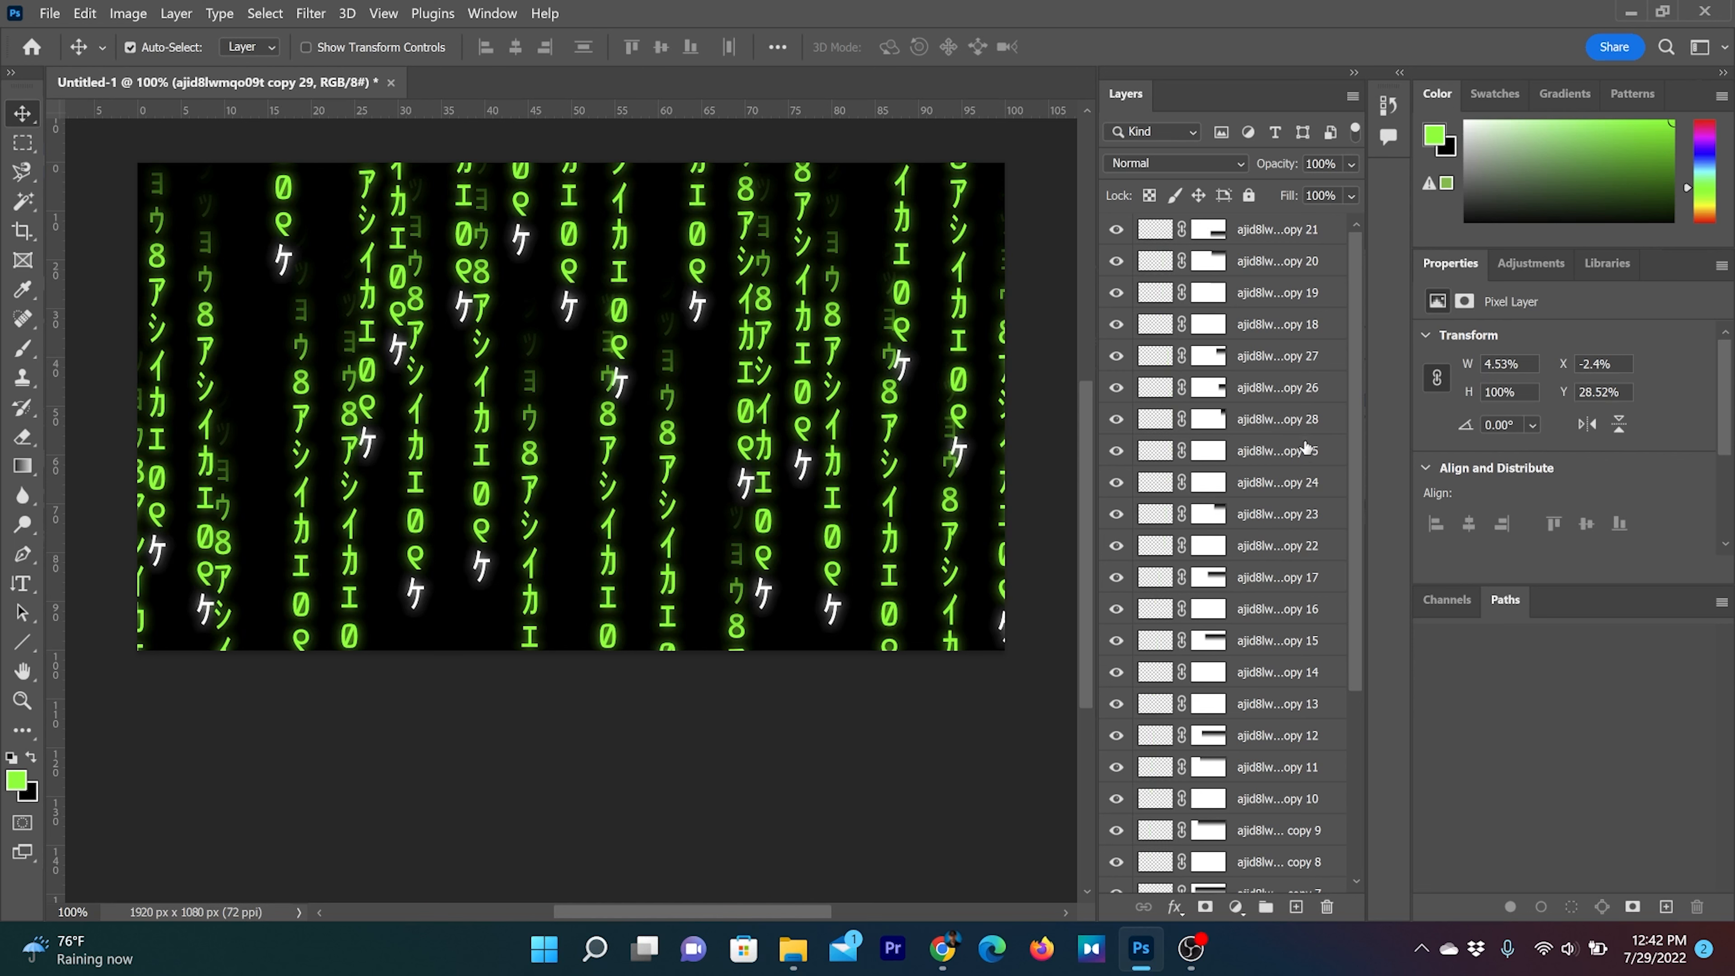
left_click(1299, 235)
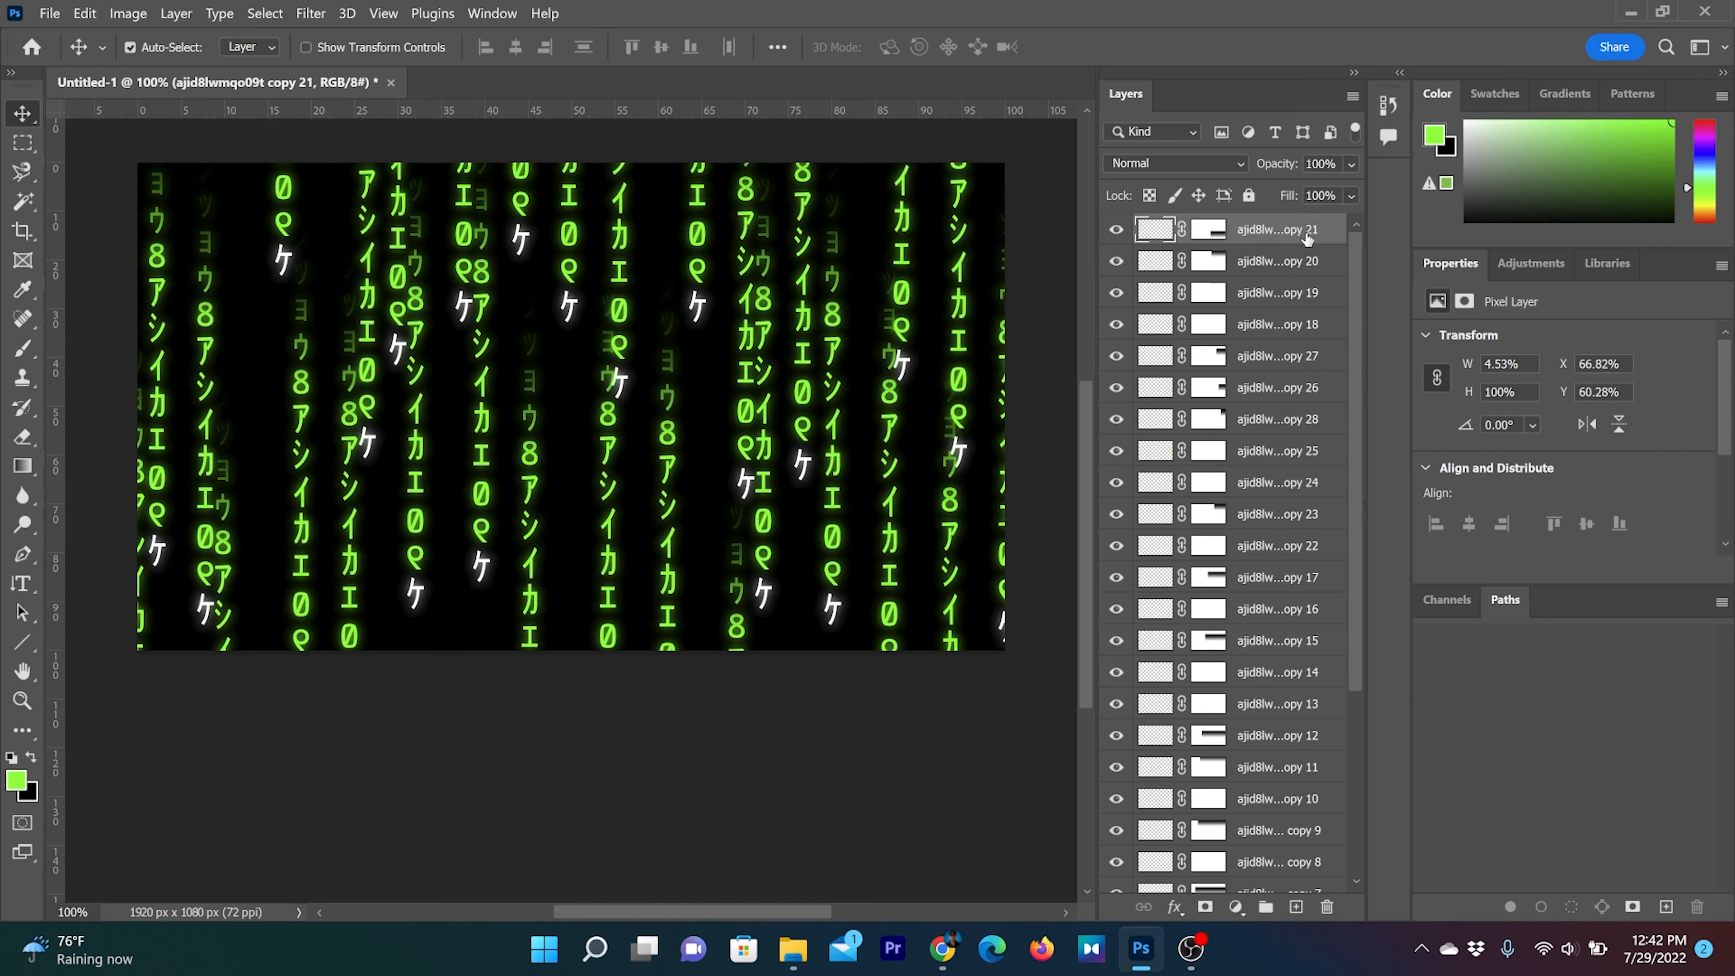
scroll(1301, 300, "down", 5)
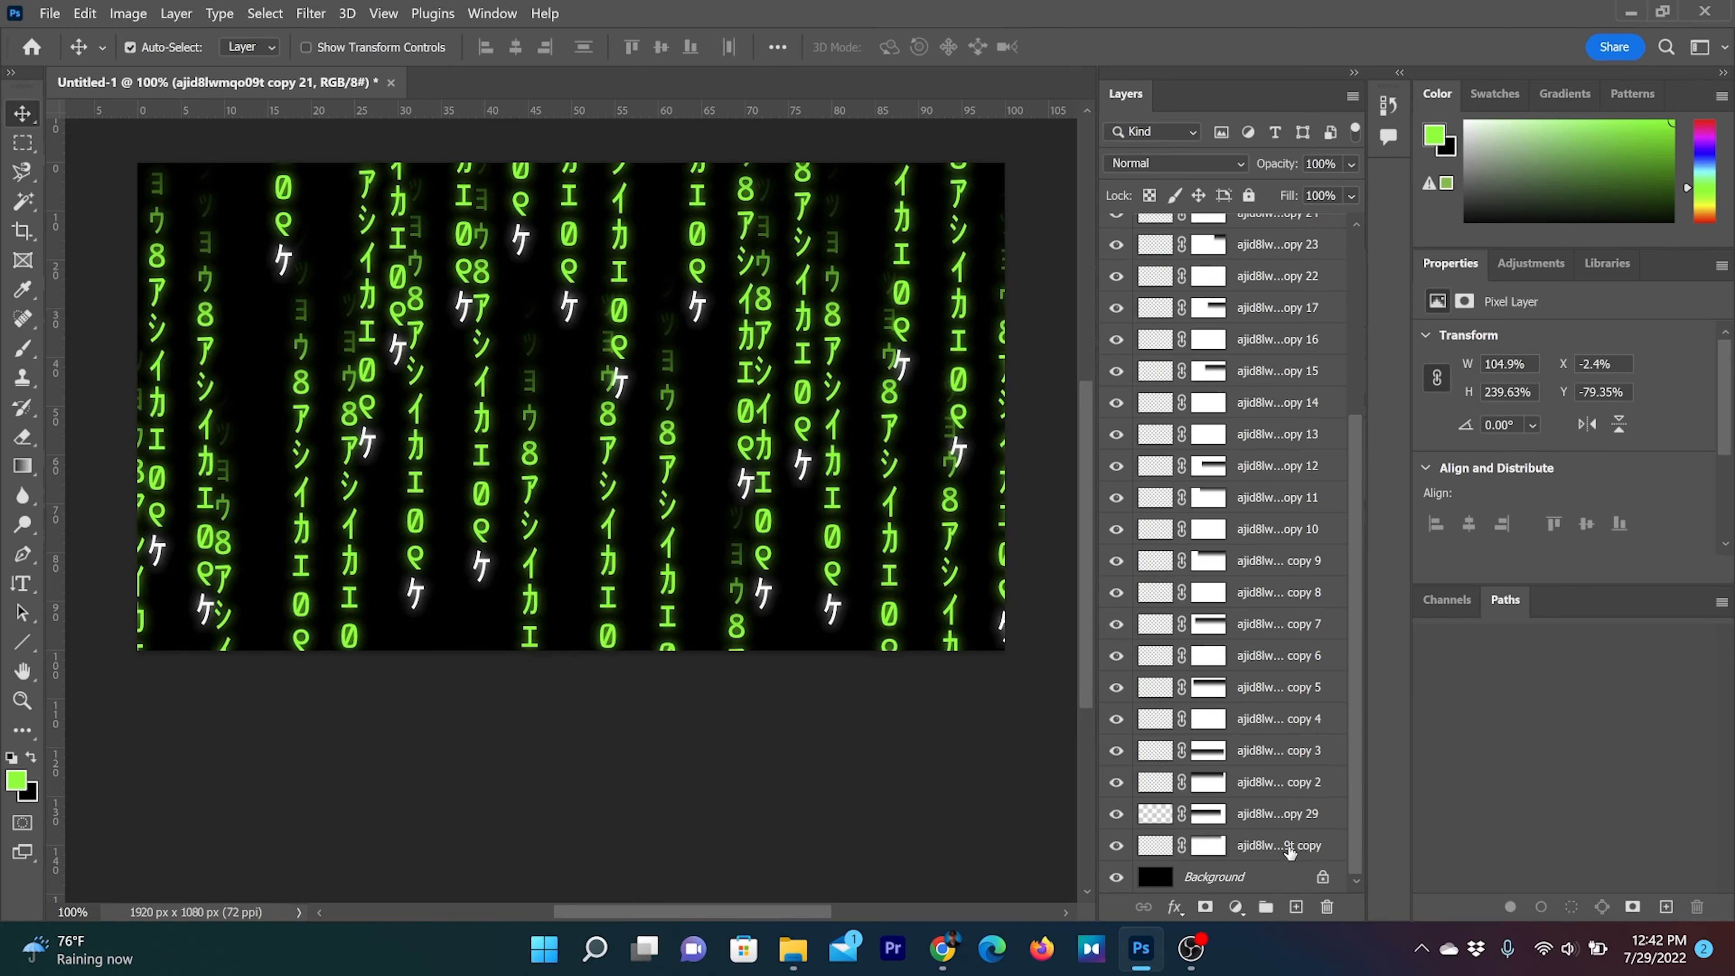
left_click(1289, 849, "shift")
scroll(1289, 849, "up", 5)
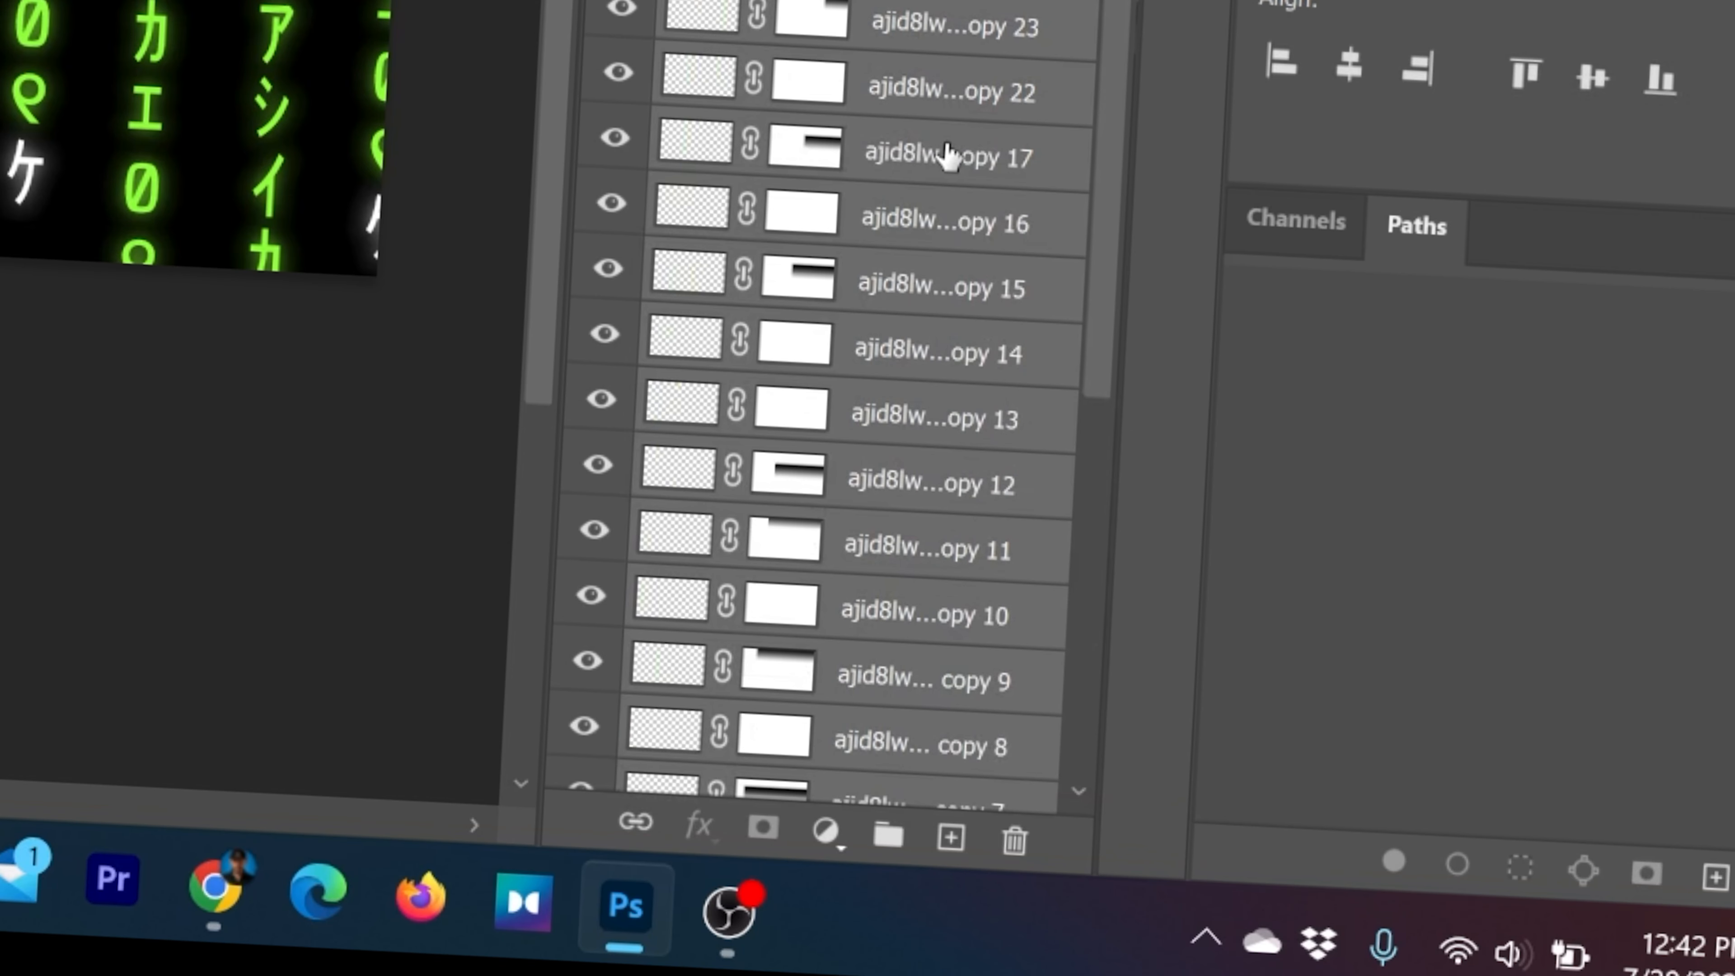
left_click_drag(1265, 578, 1268, 896)
left_click_drag(893, 817, 890, 838)
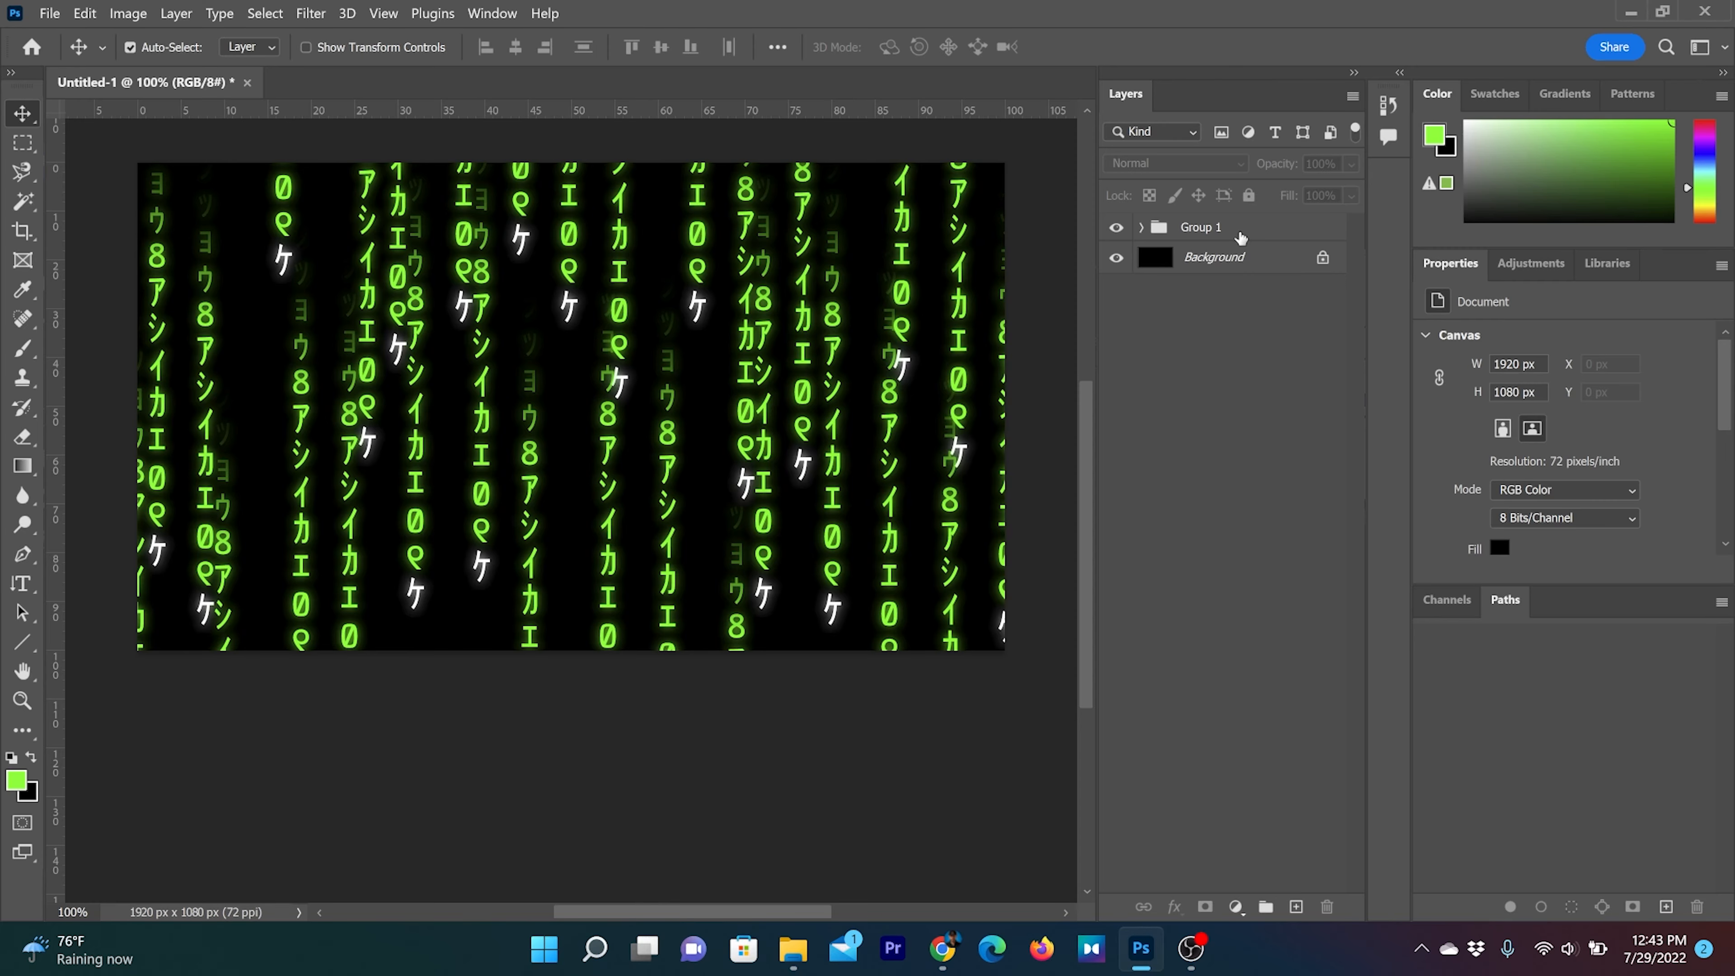
Duplicate the column group and shift the original Group 1 left so its columns fall between those of the copy
left_click_drag(1242, 237, 1298, 907)
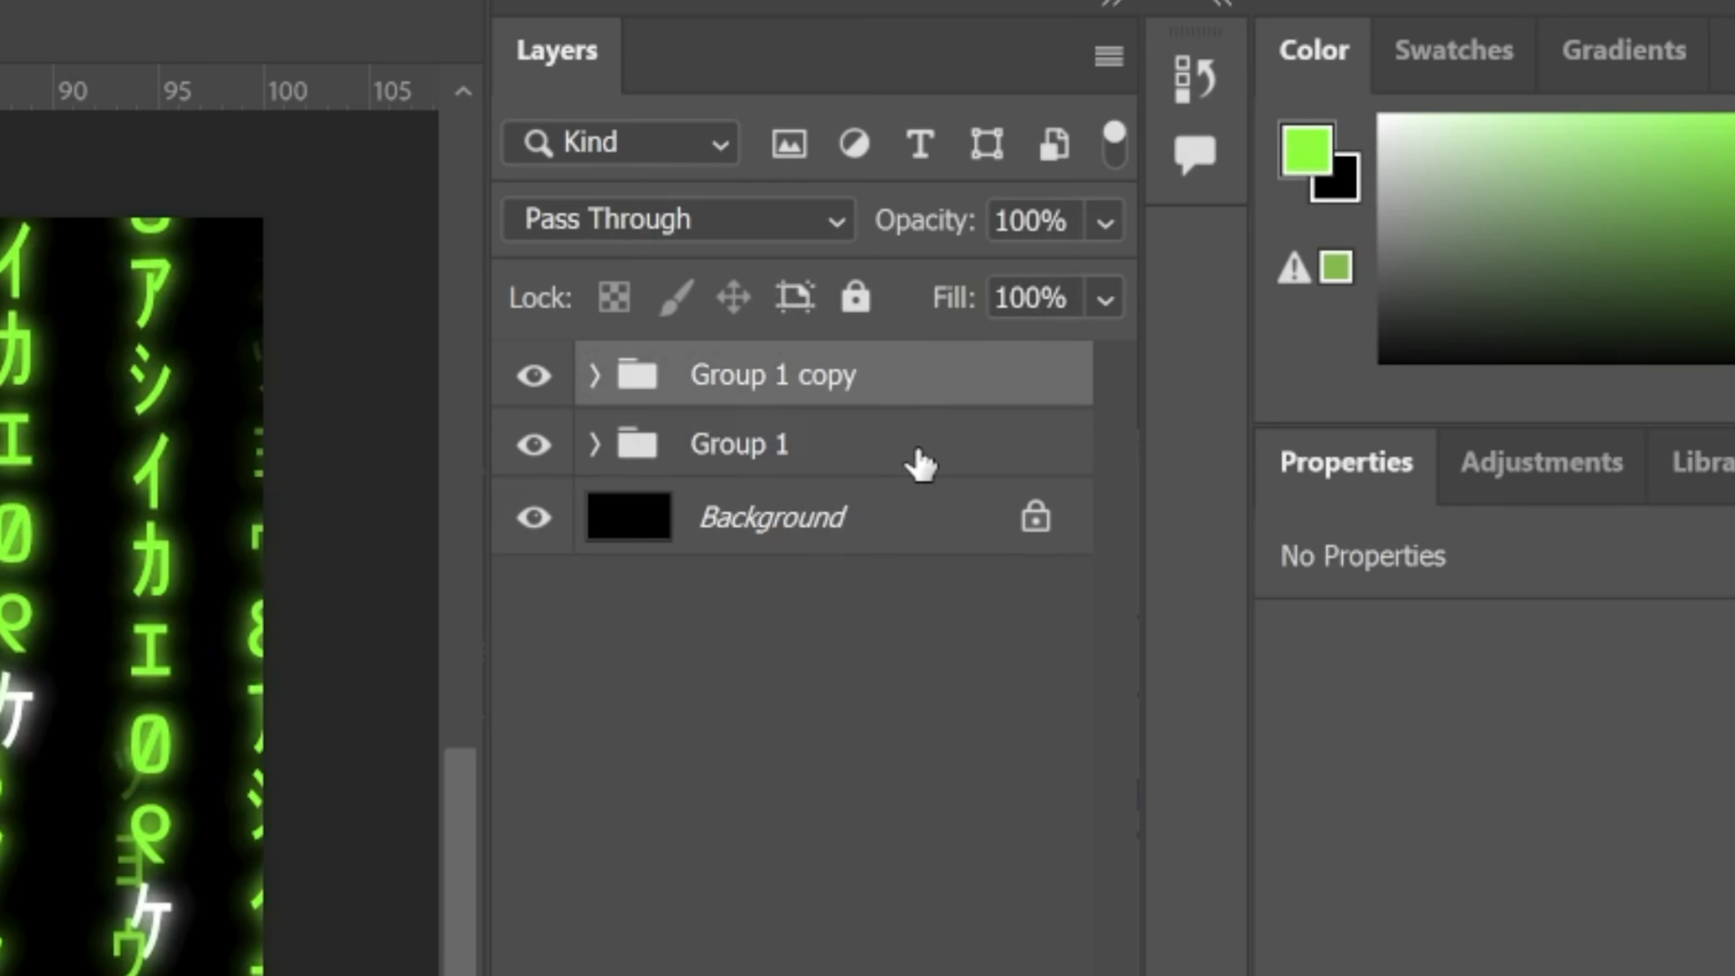
left_click(919, 454)
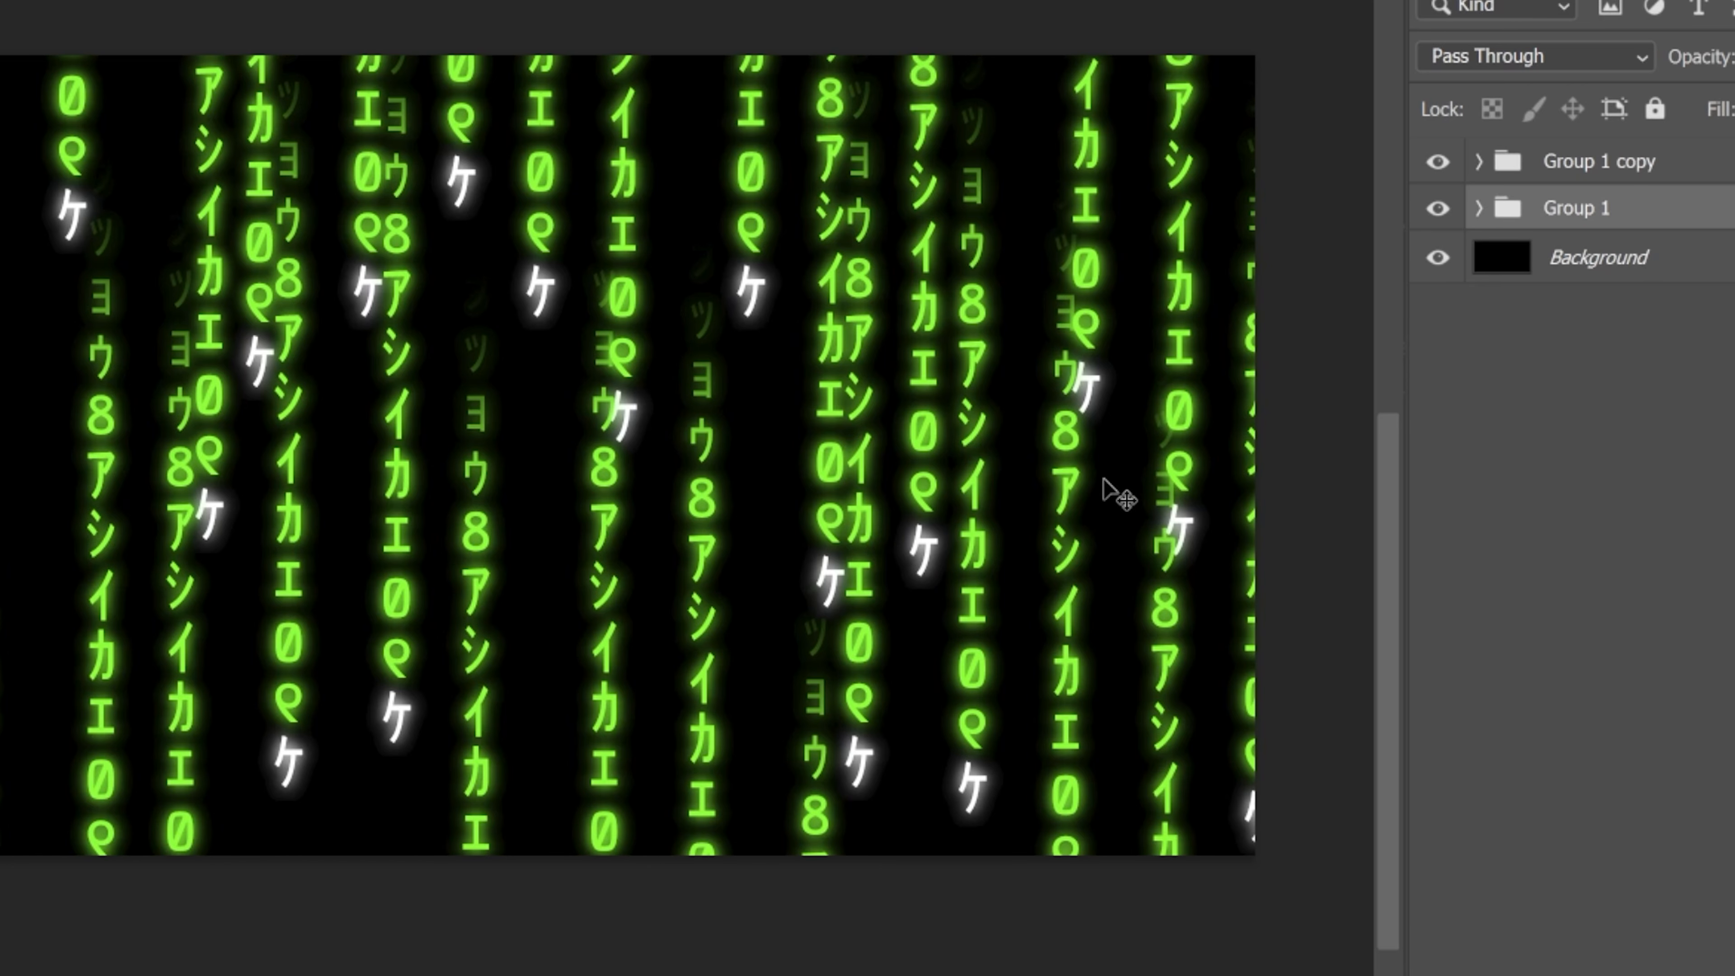
key("shift+Left")
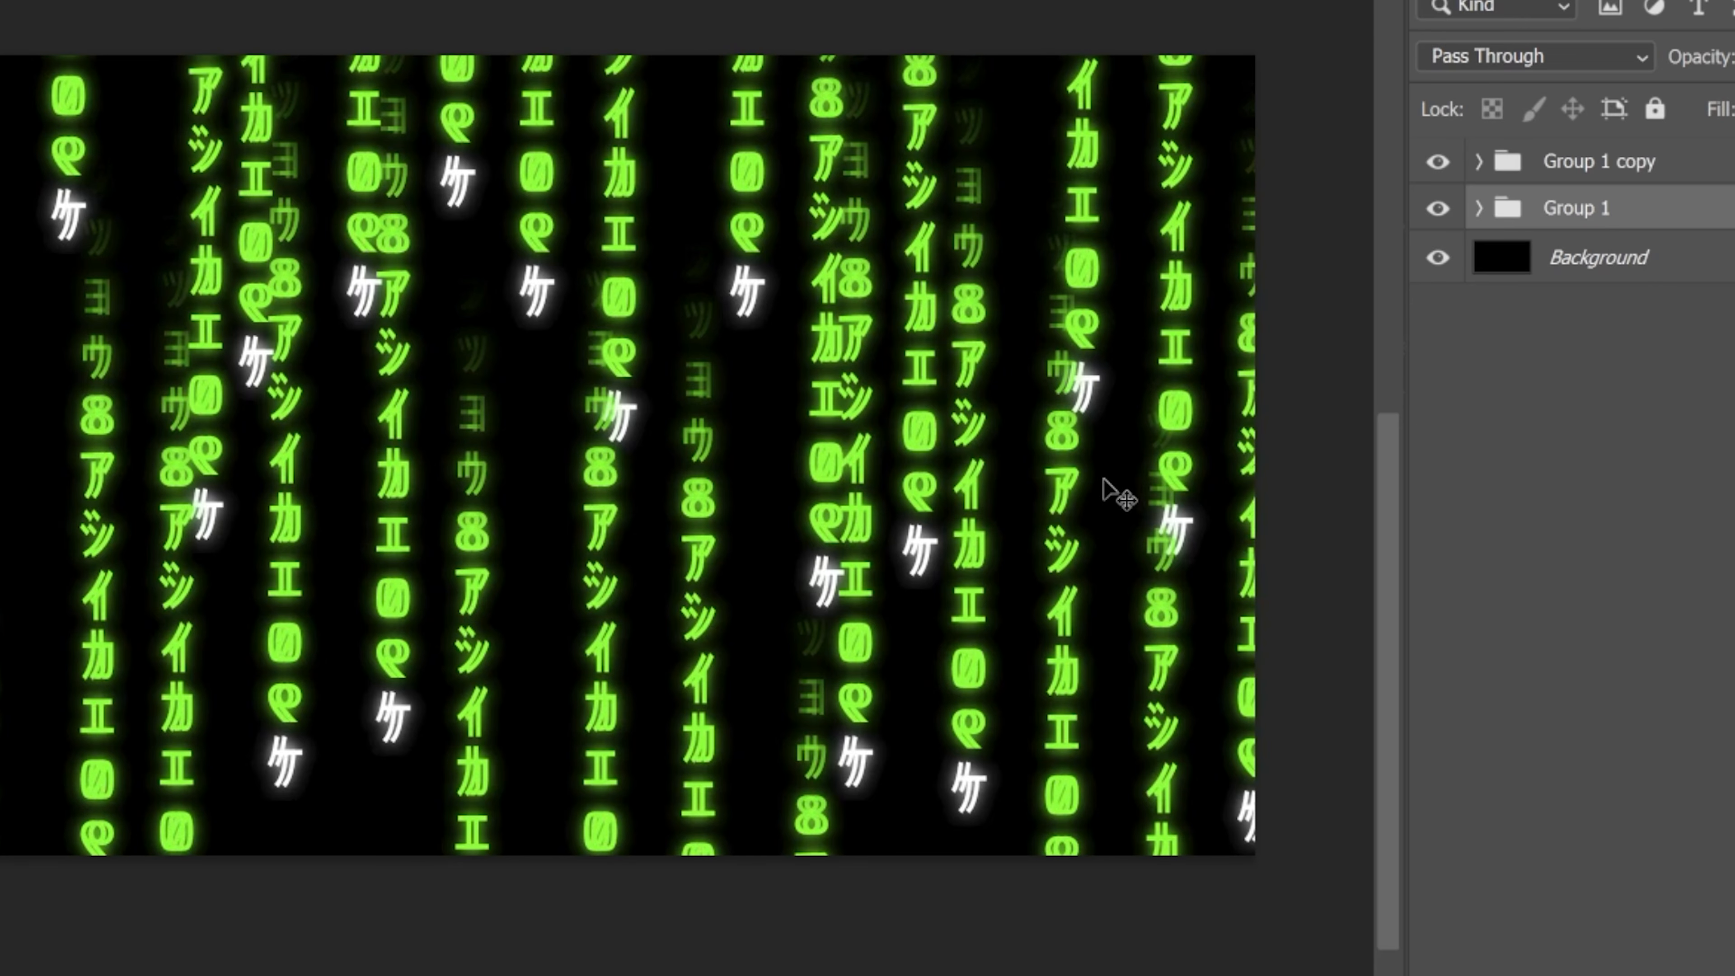
key("shift+Left")
key("shift+Left")
key("shift+Left")
key("shift+Left")
key("shift+Left")
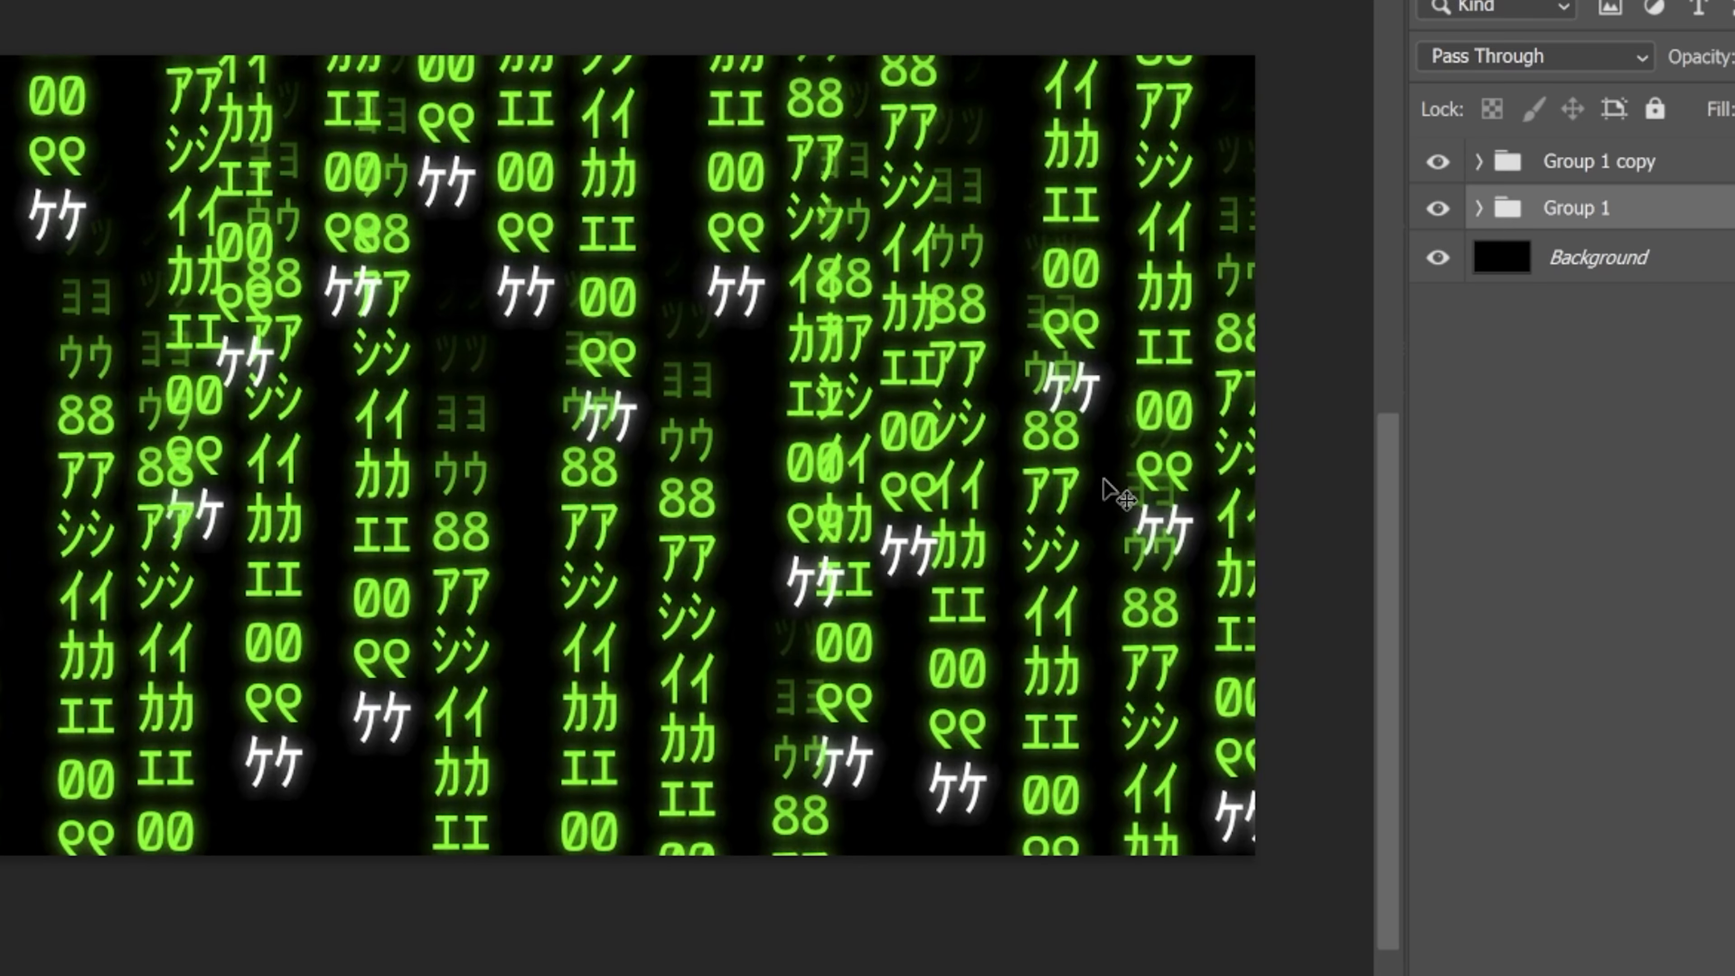
key("shift+Left")
key("shift+Left")
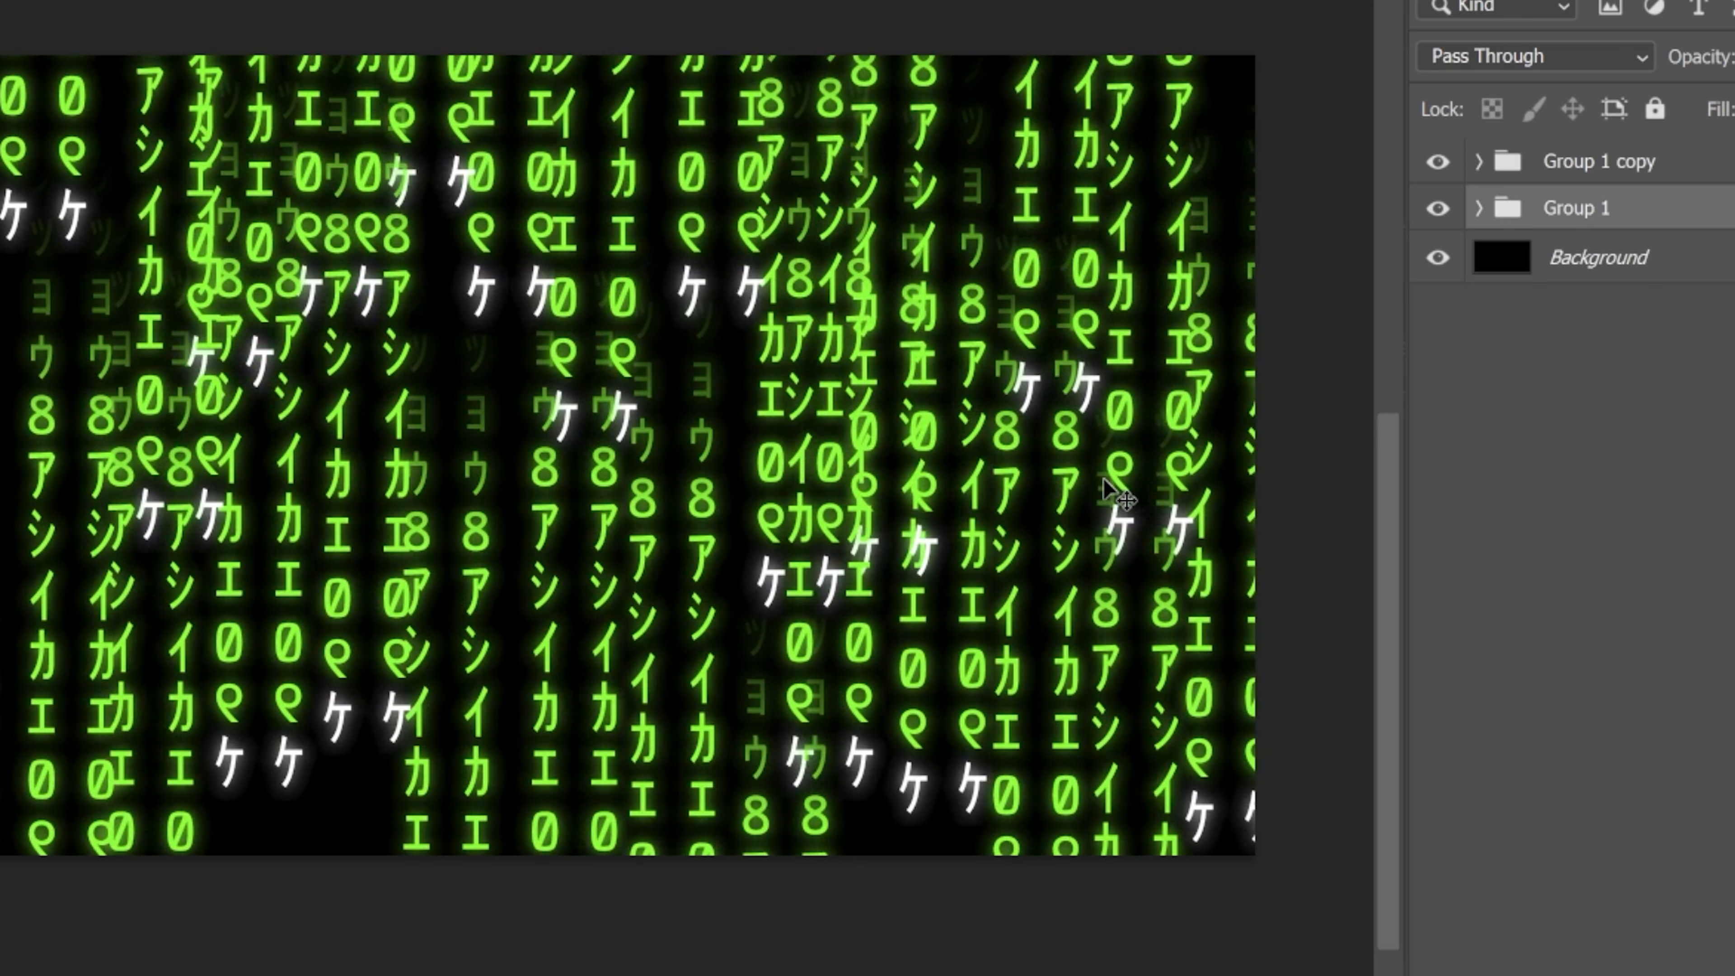
key("shift+Left")
key("shift+Left")
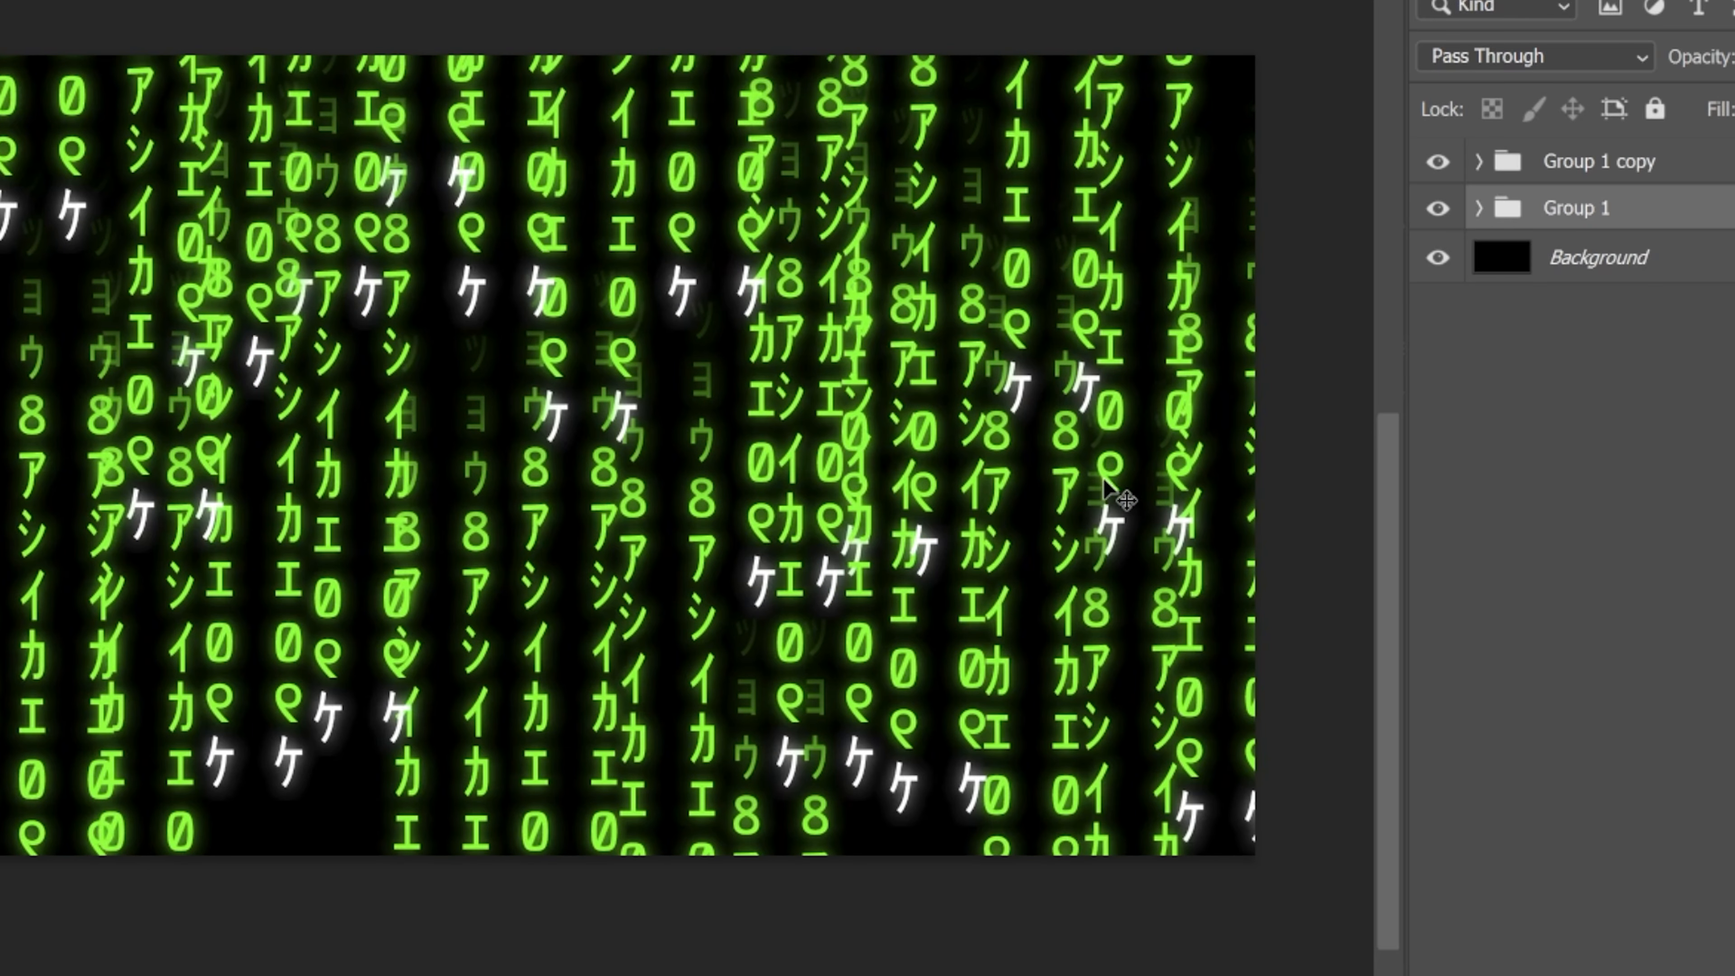
Fine-tune Group 1's horizontal offset in small nudges until its columns sit about 96 px left of the copies
key("Right")
key("Right")
key("Right")
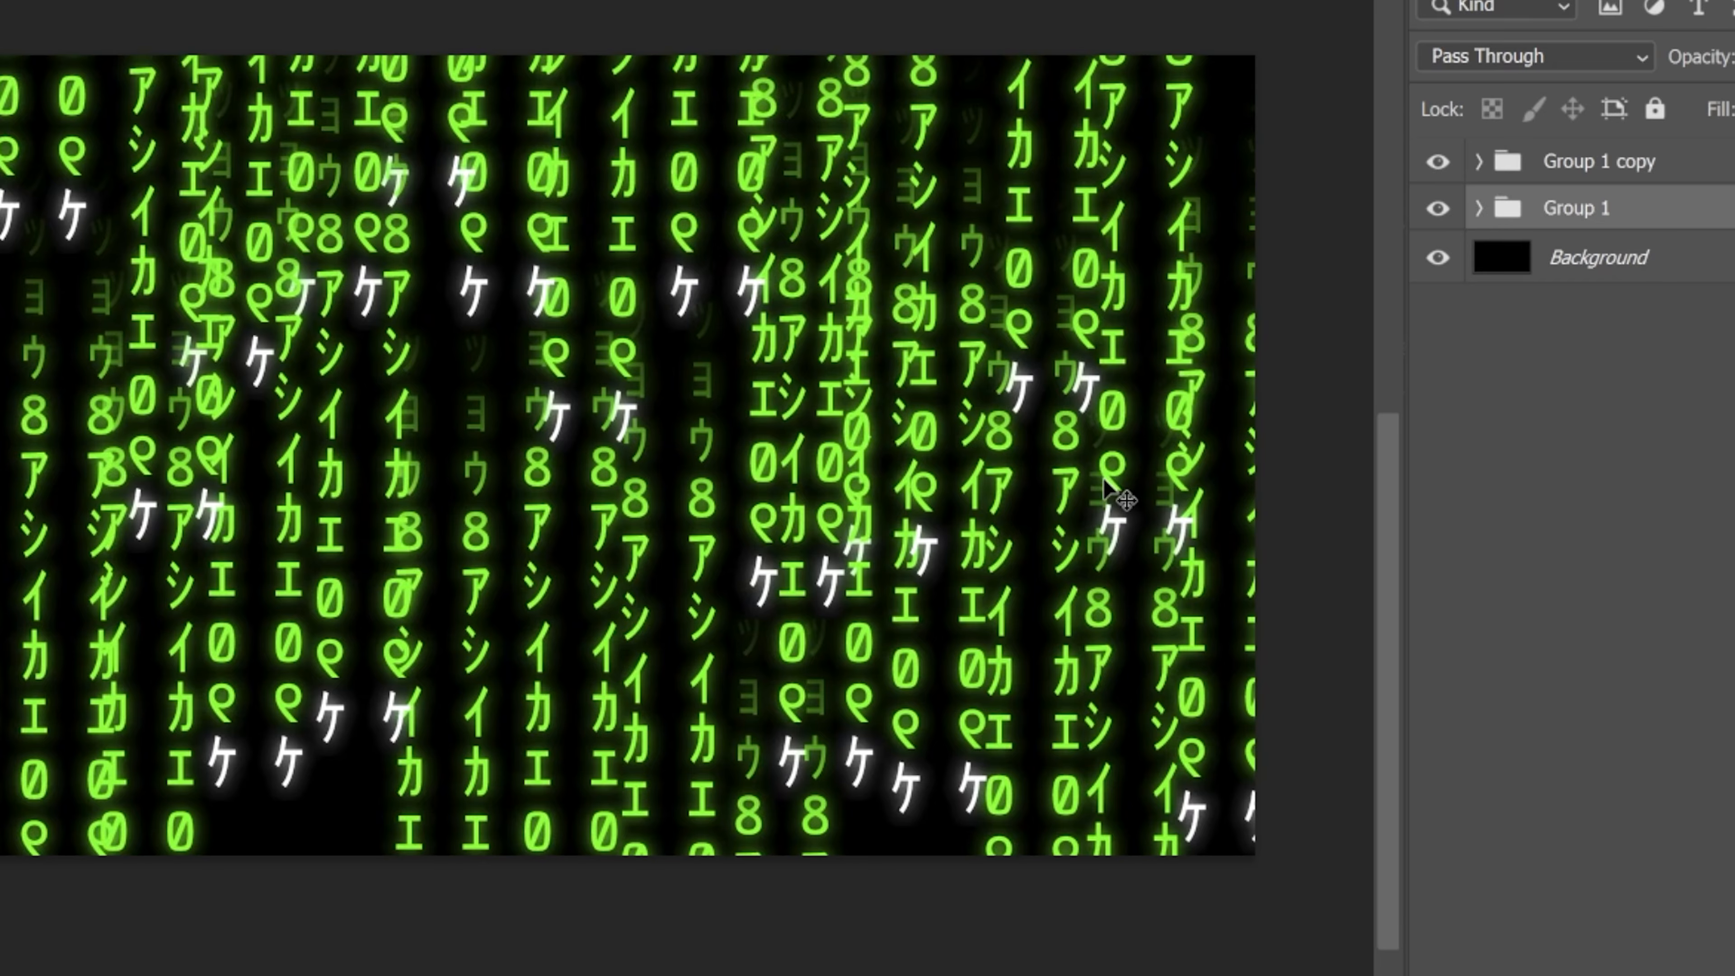
key("Right")
key("Right")
key("Right")
key("Left")
key("Left")
key("Left")
key("Left")
key("Left")
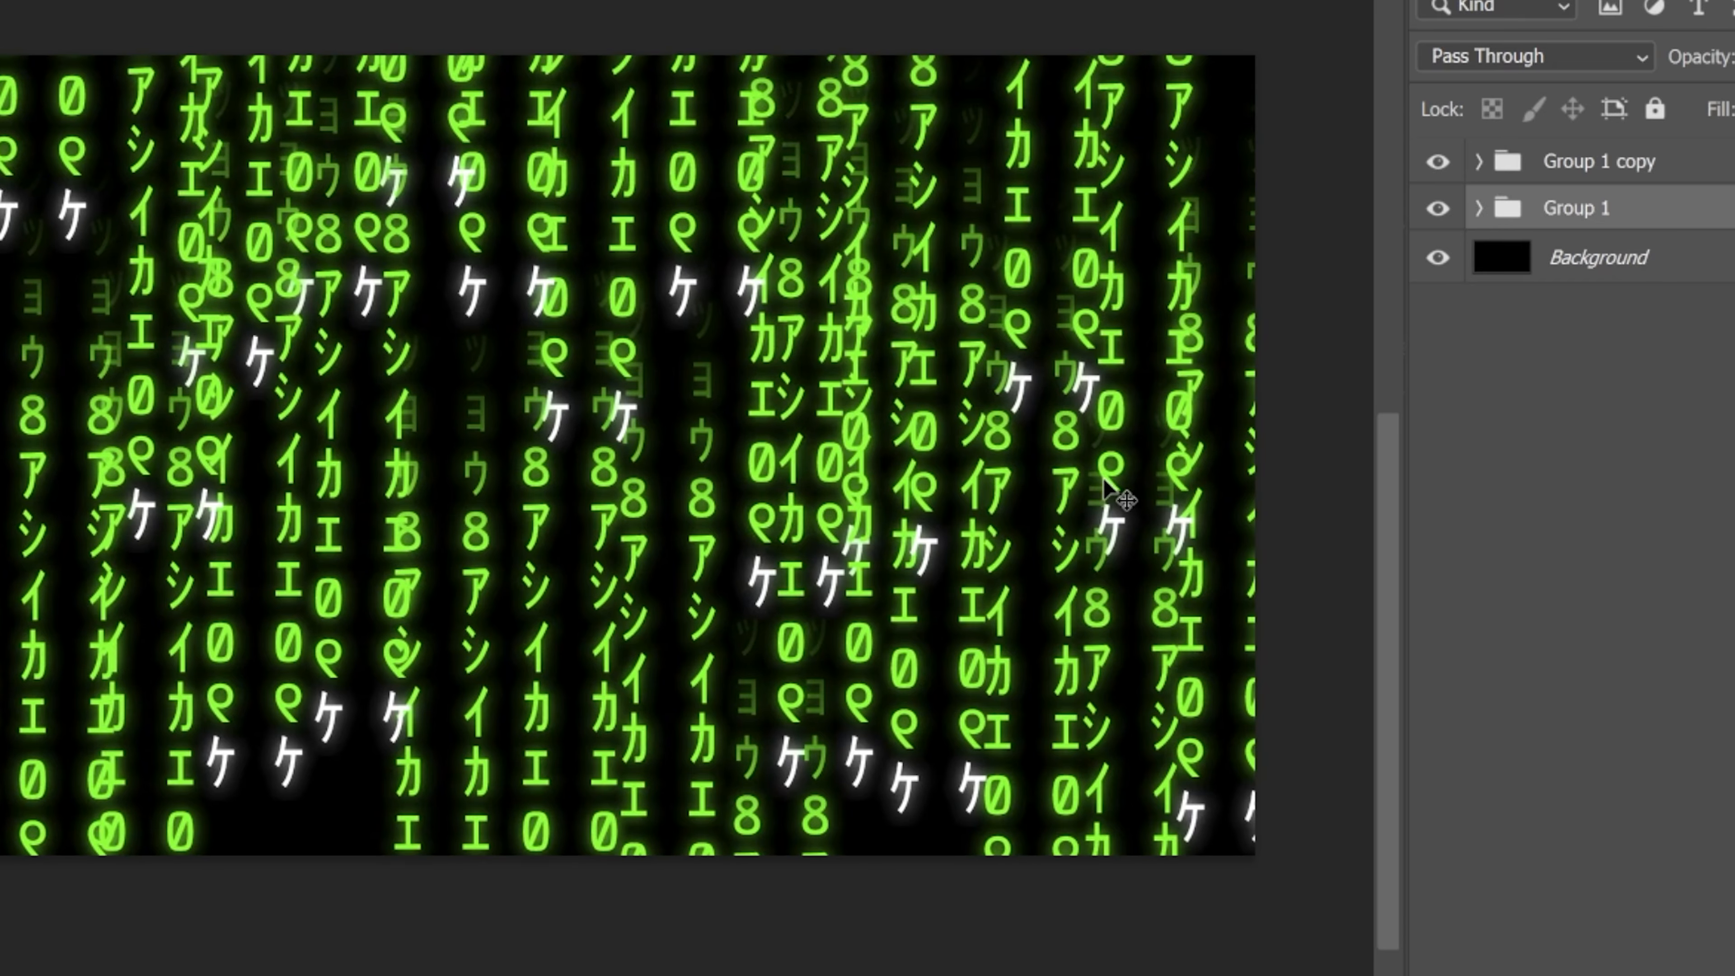
key("Left")
key("Left")
key("Left")
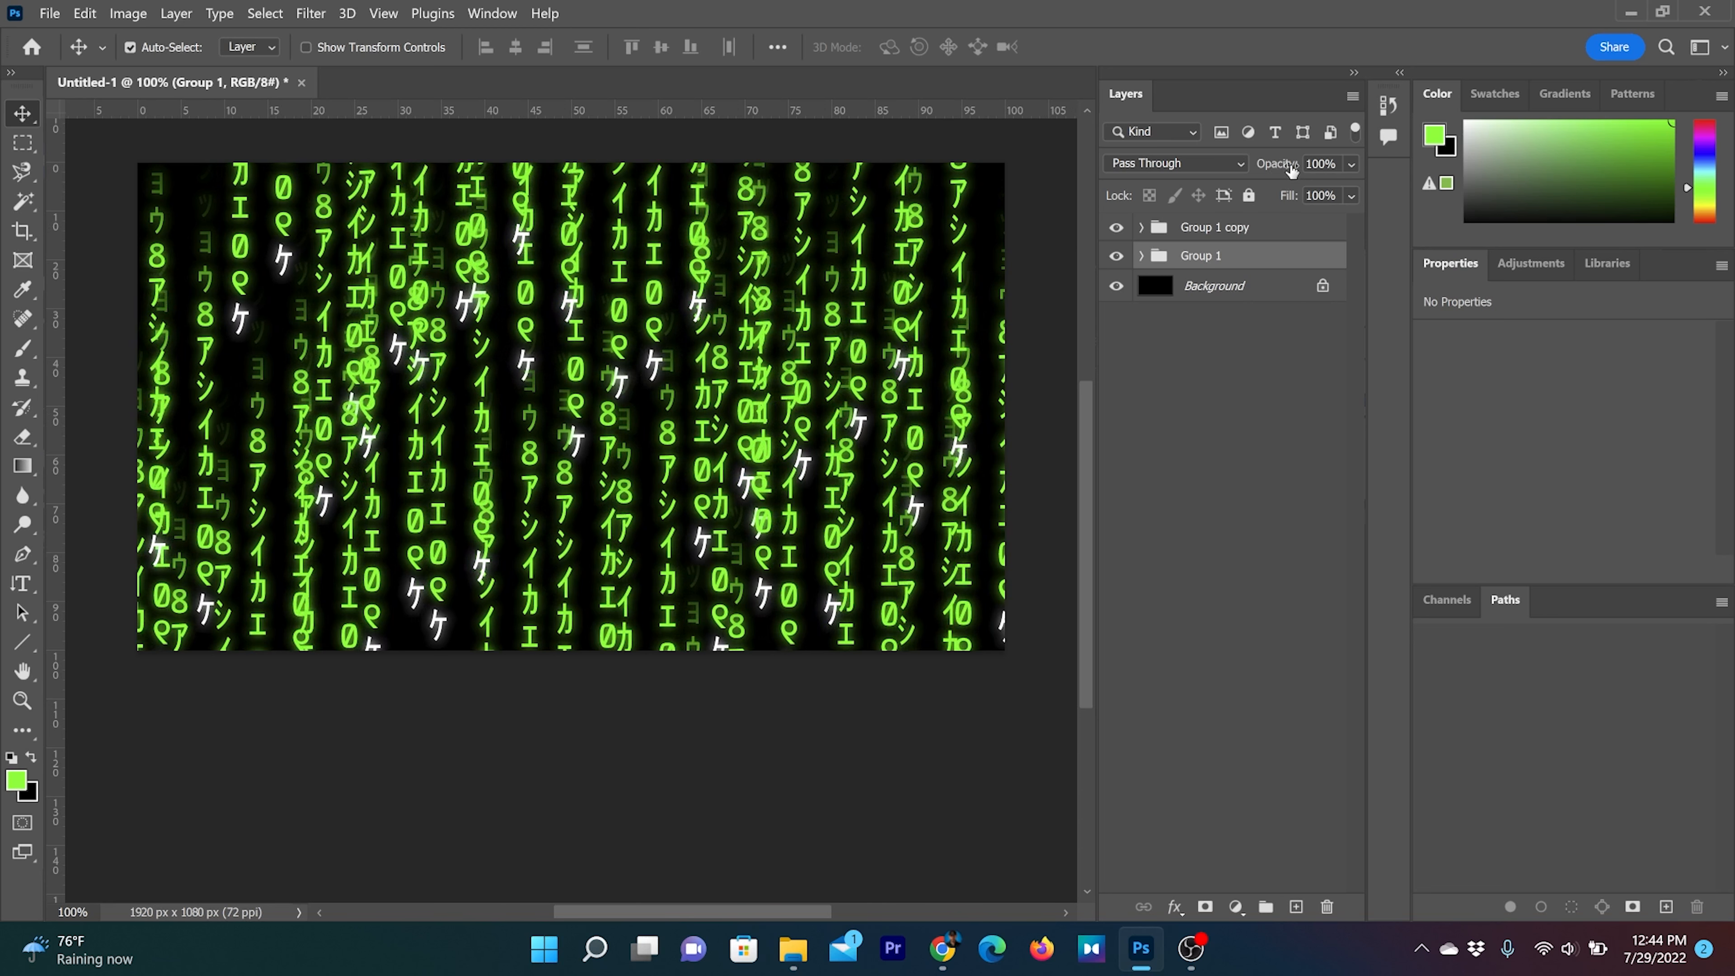
Set Group 1's opacity to 10% and merge the group into a single layer
left_click_drag(1291, 169, 1208, 164)
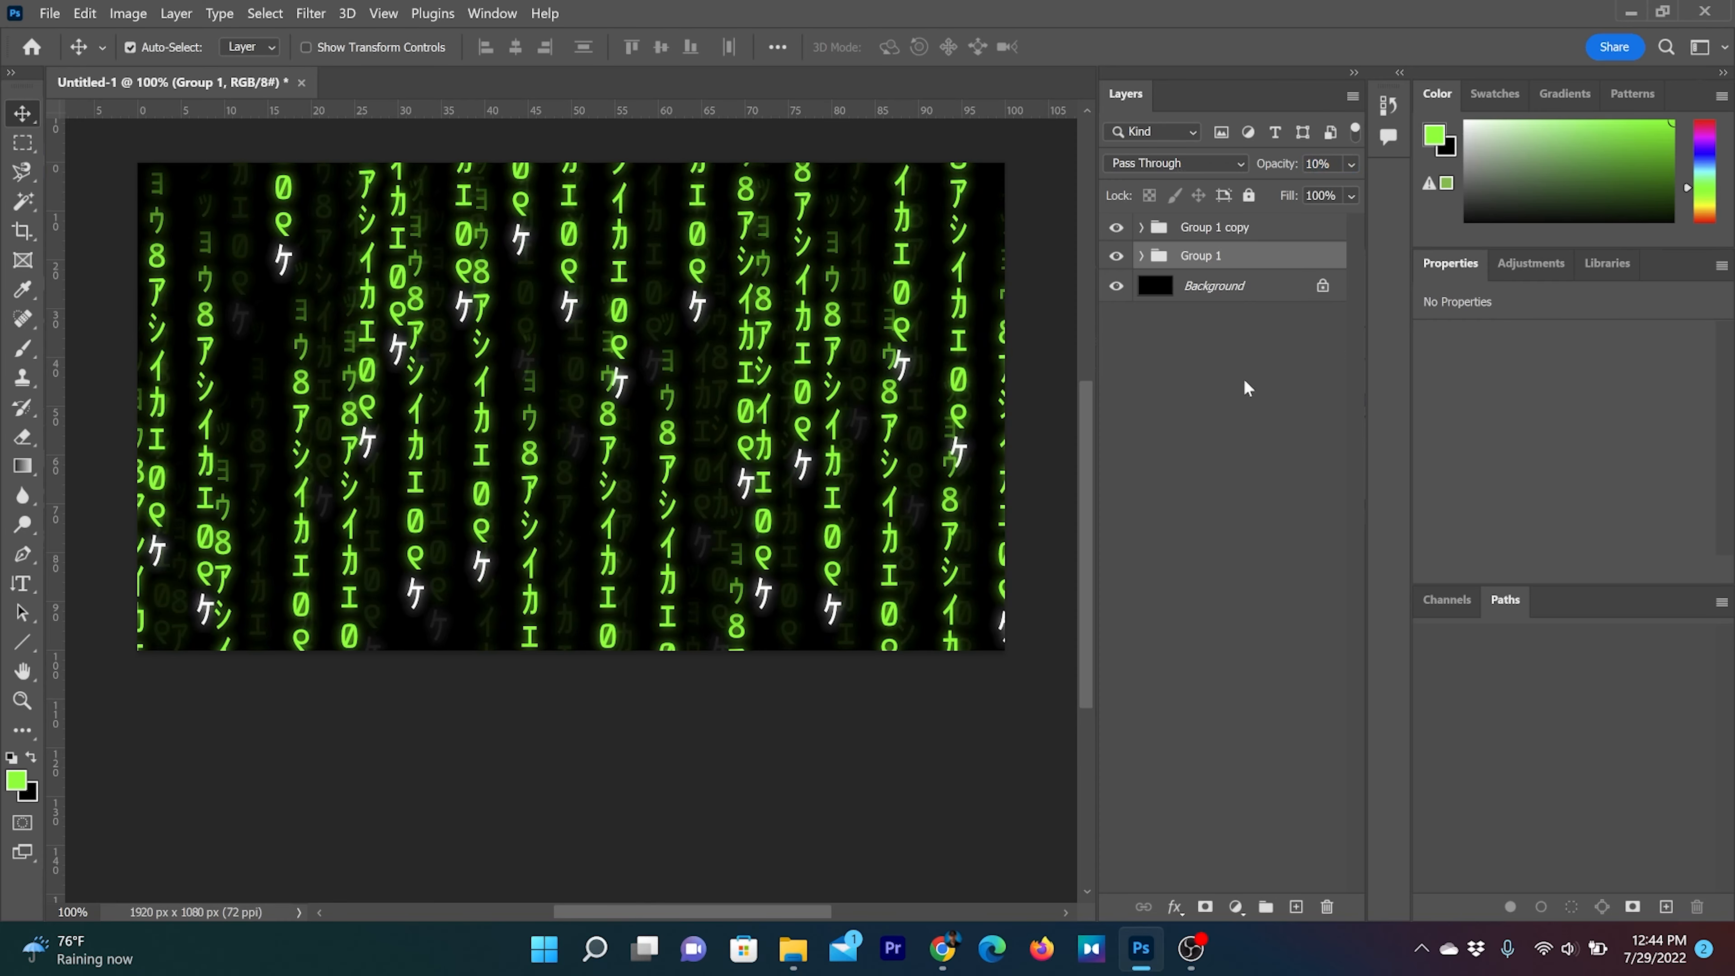
left_click(1229, 400)
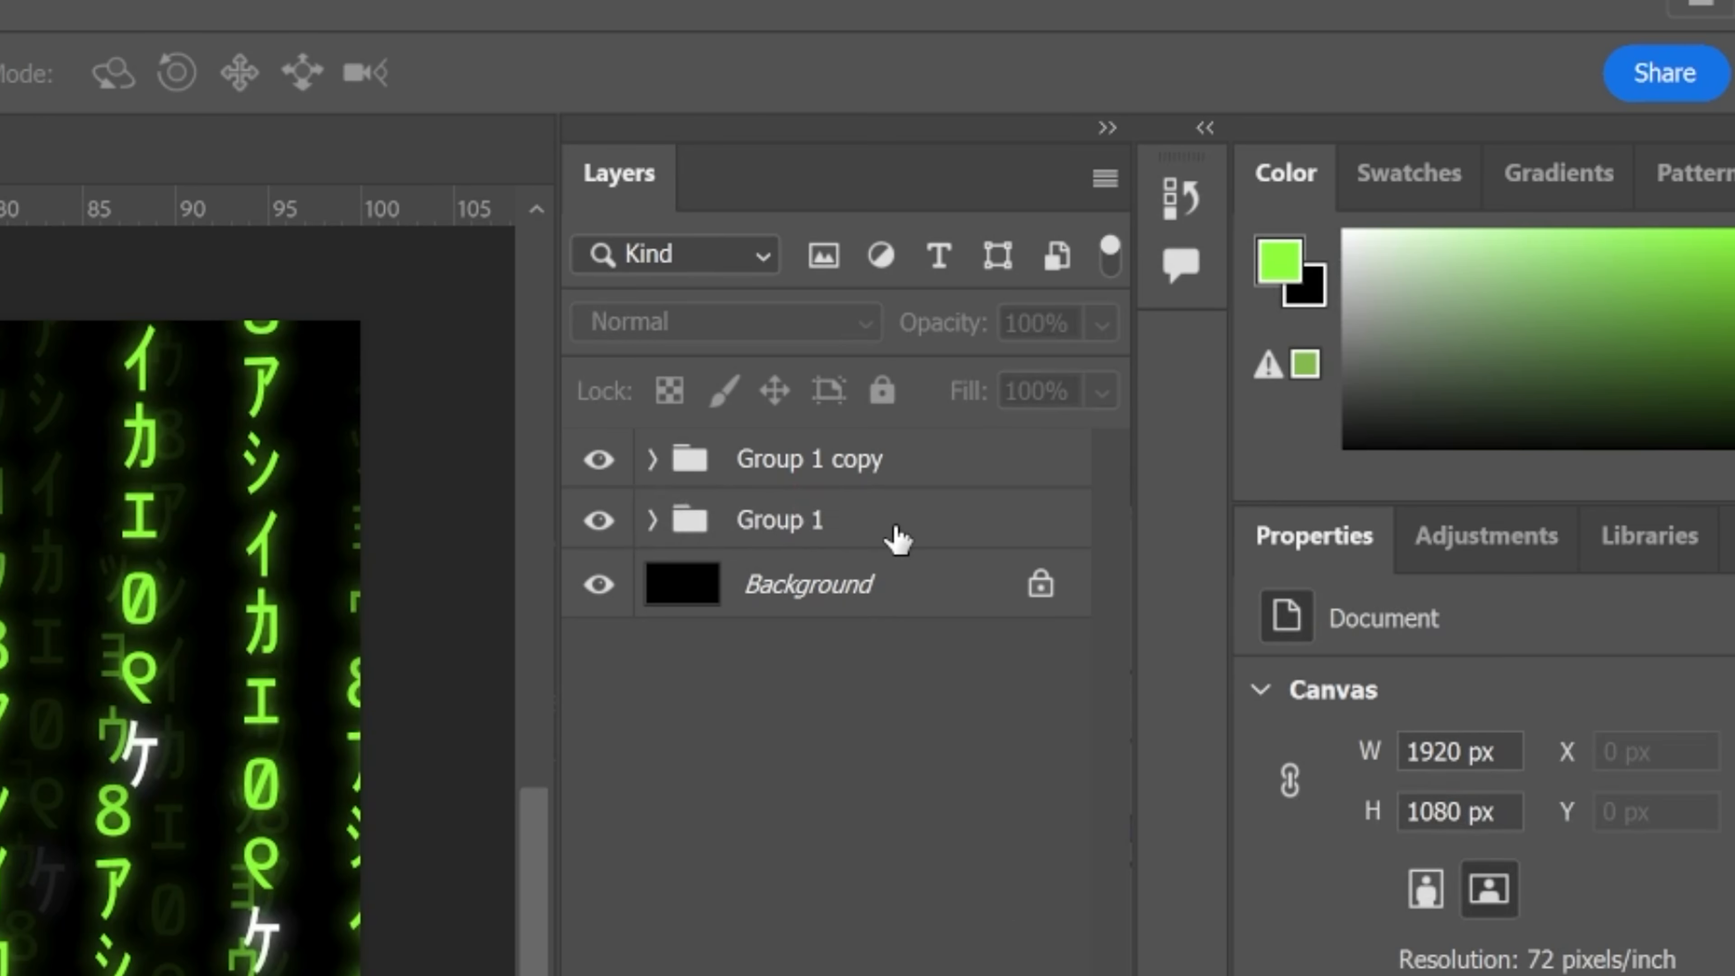
left_click(1188, 261)
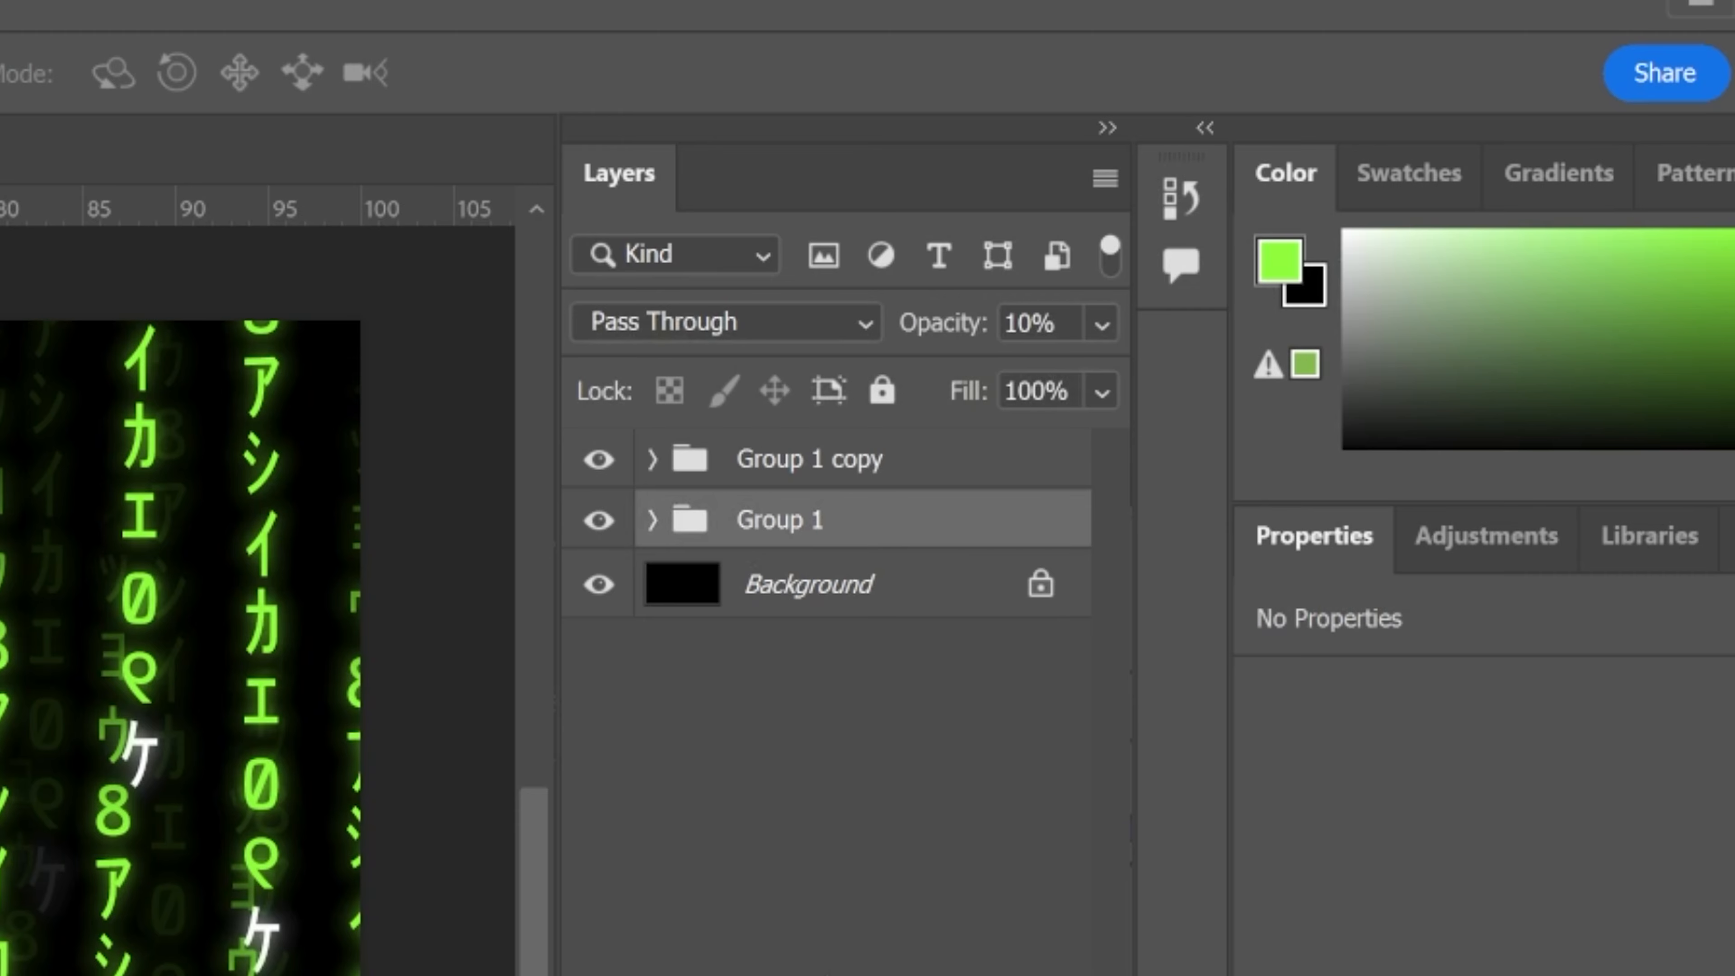
key("ctrl+e")
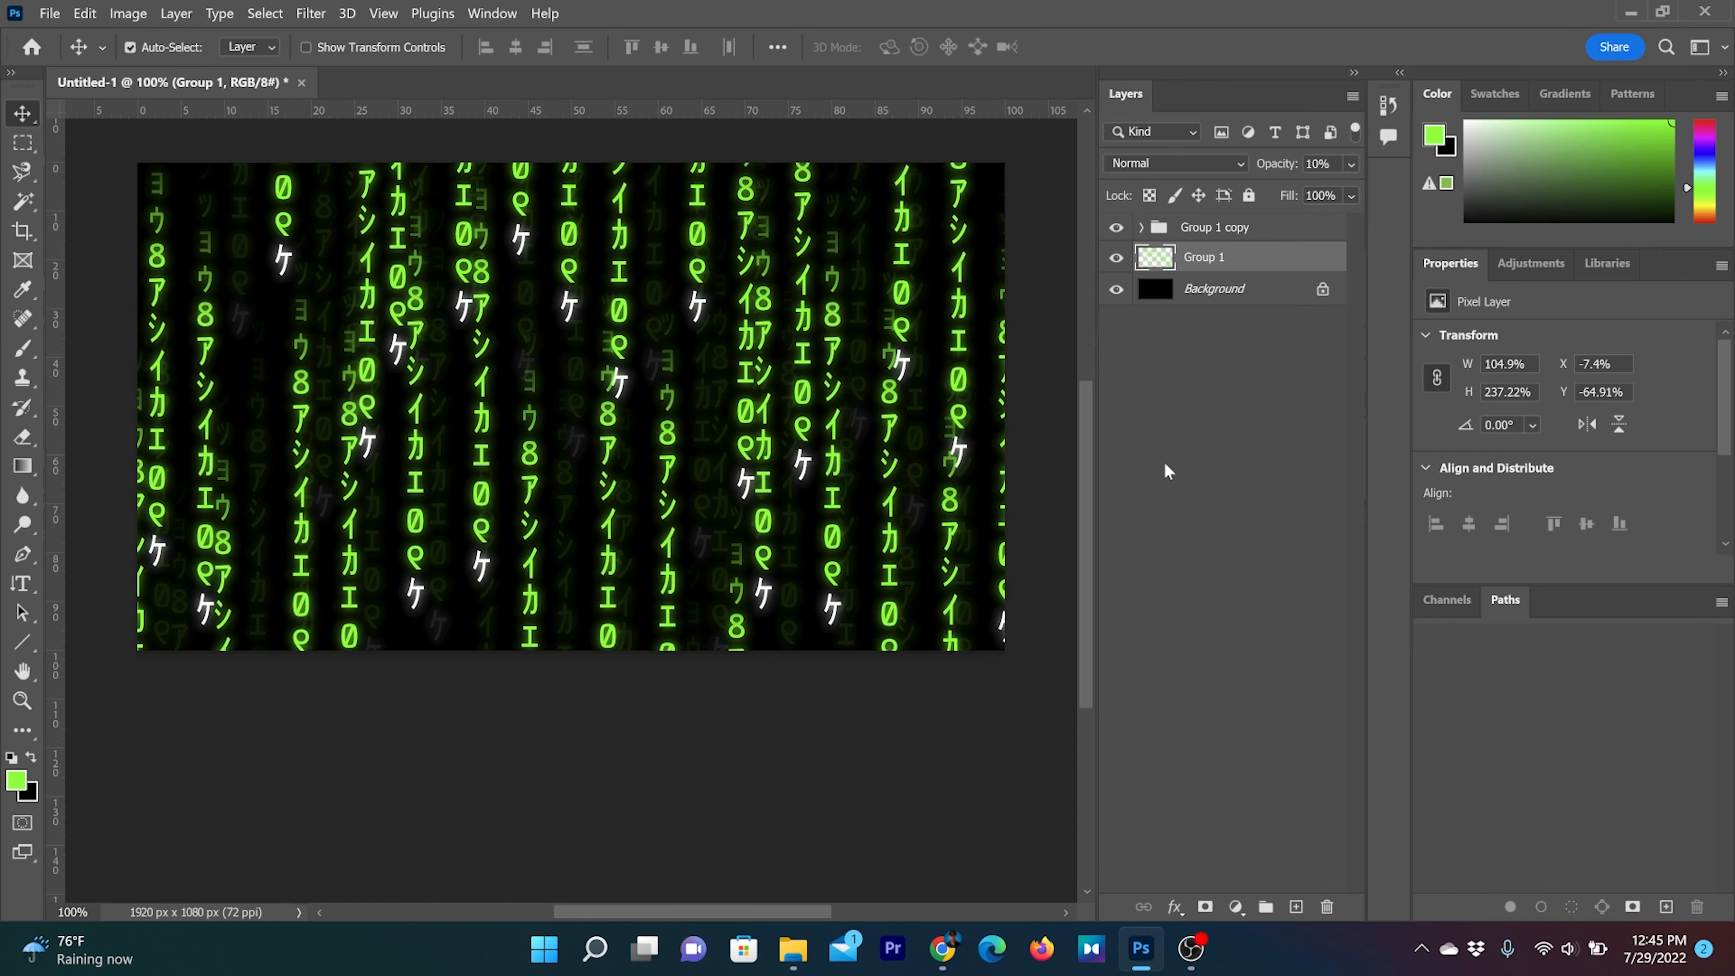
Apply a slight Gaussian Blur with a small radius to the merged Group 1 layer
left_click(311, 13)
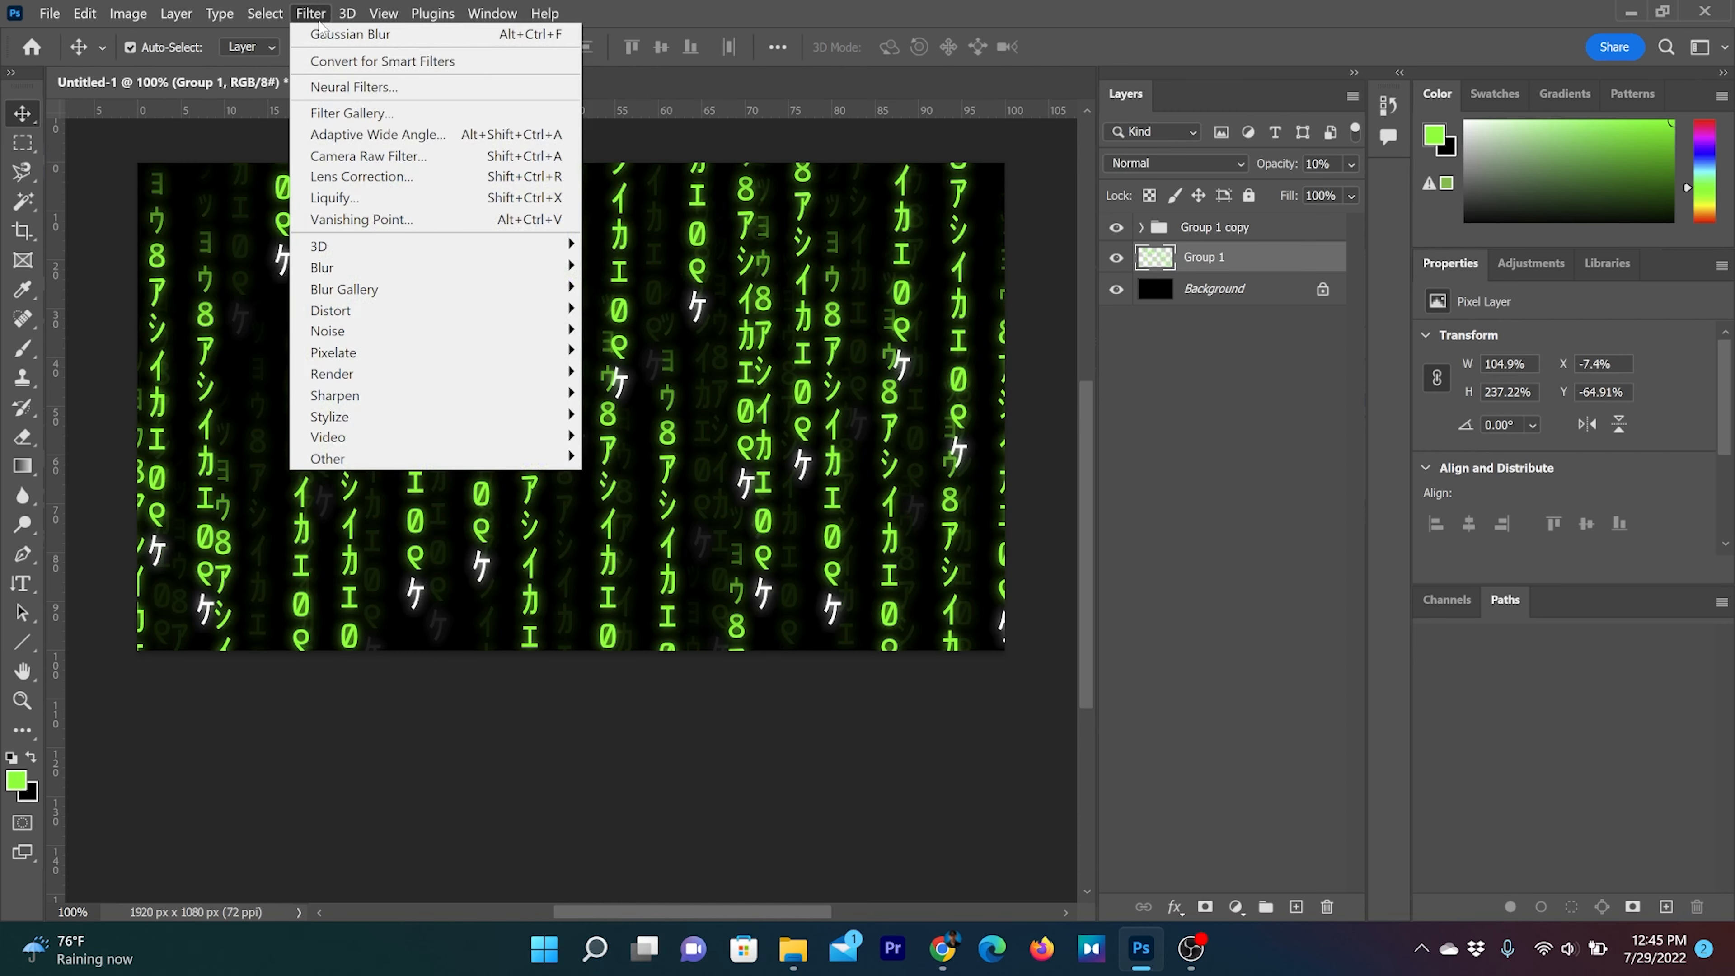
mouse_move(362, 268)
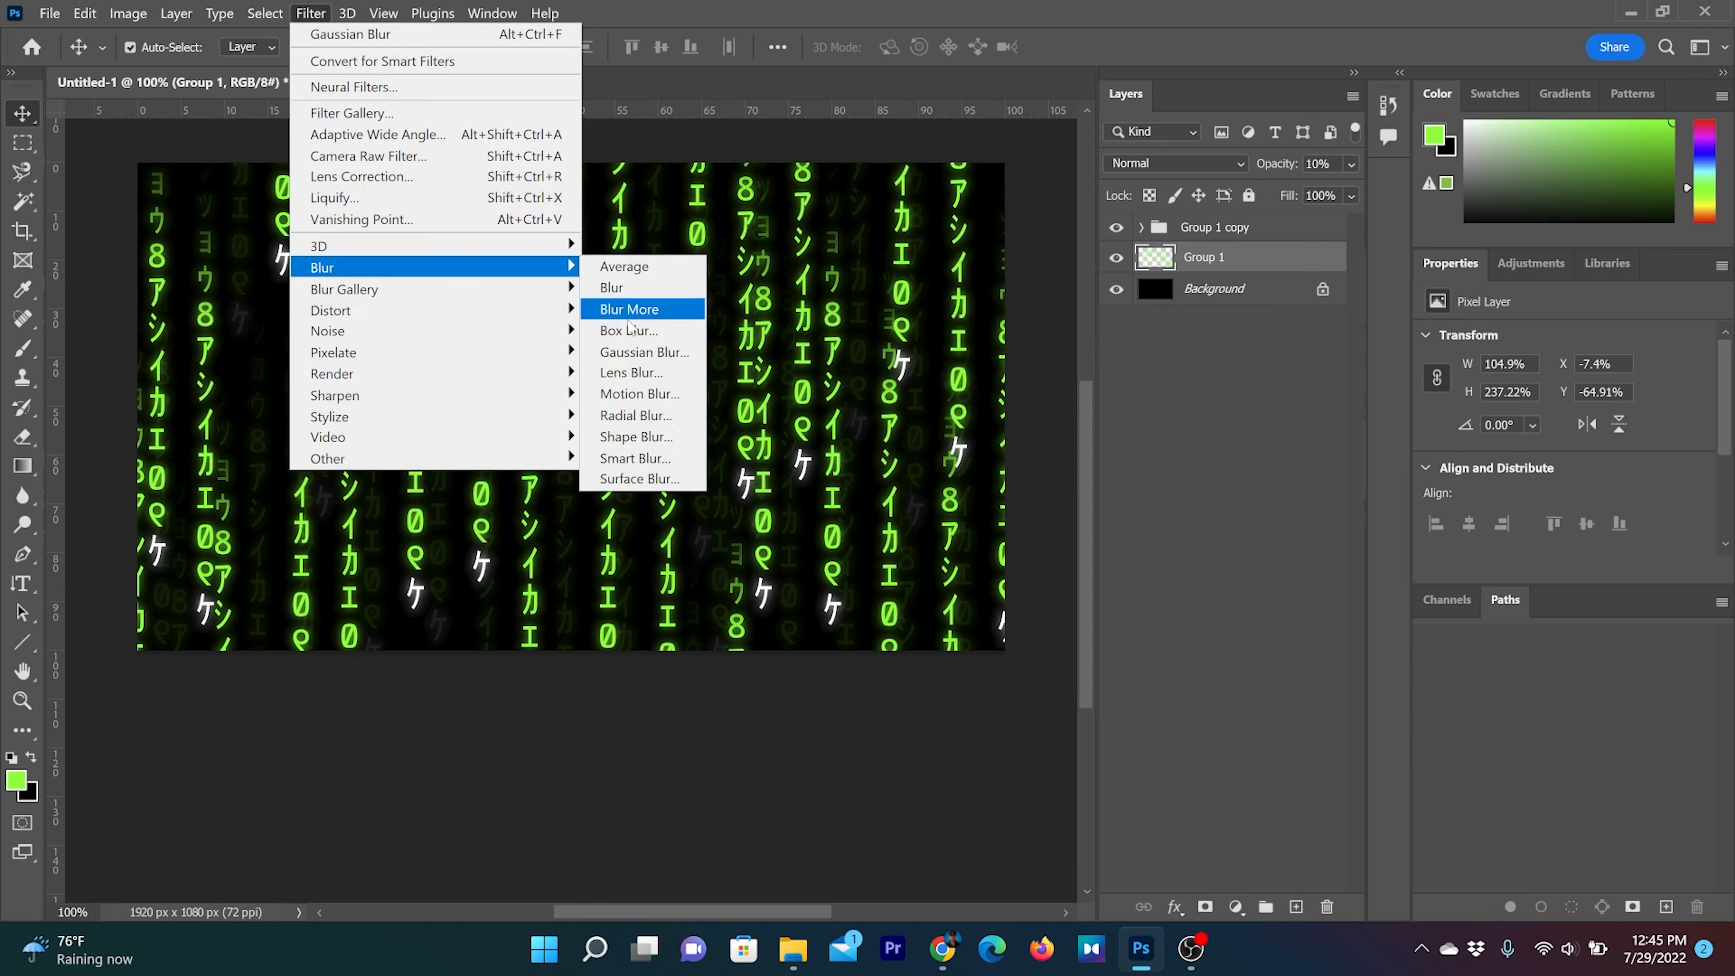
left_click(642, 351)
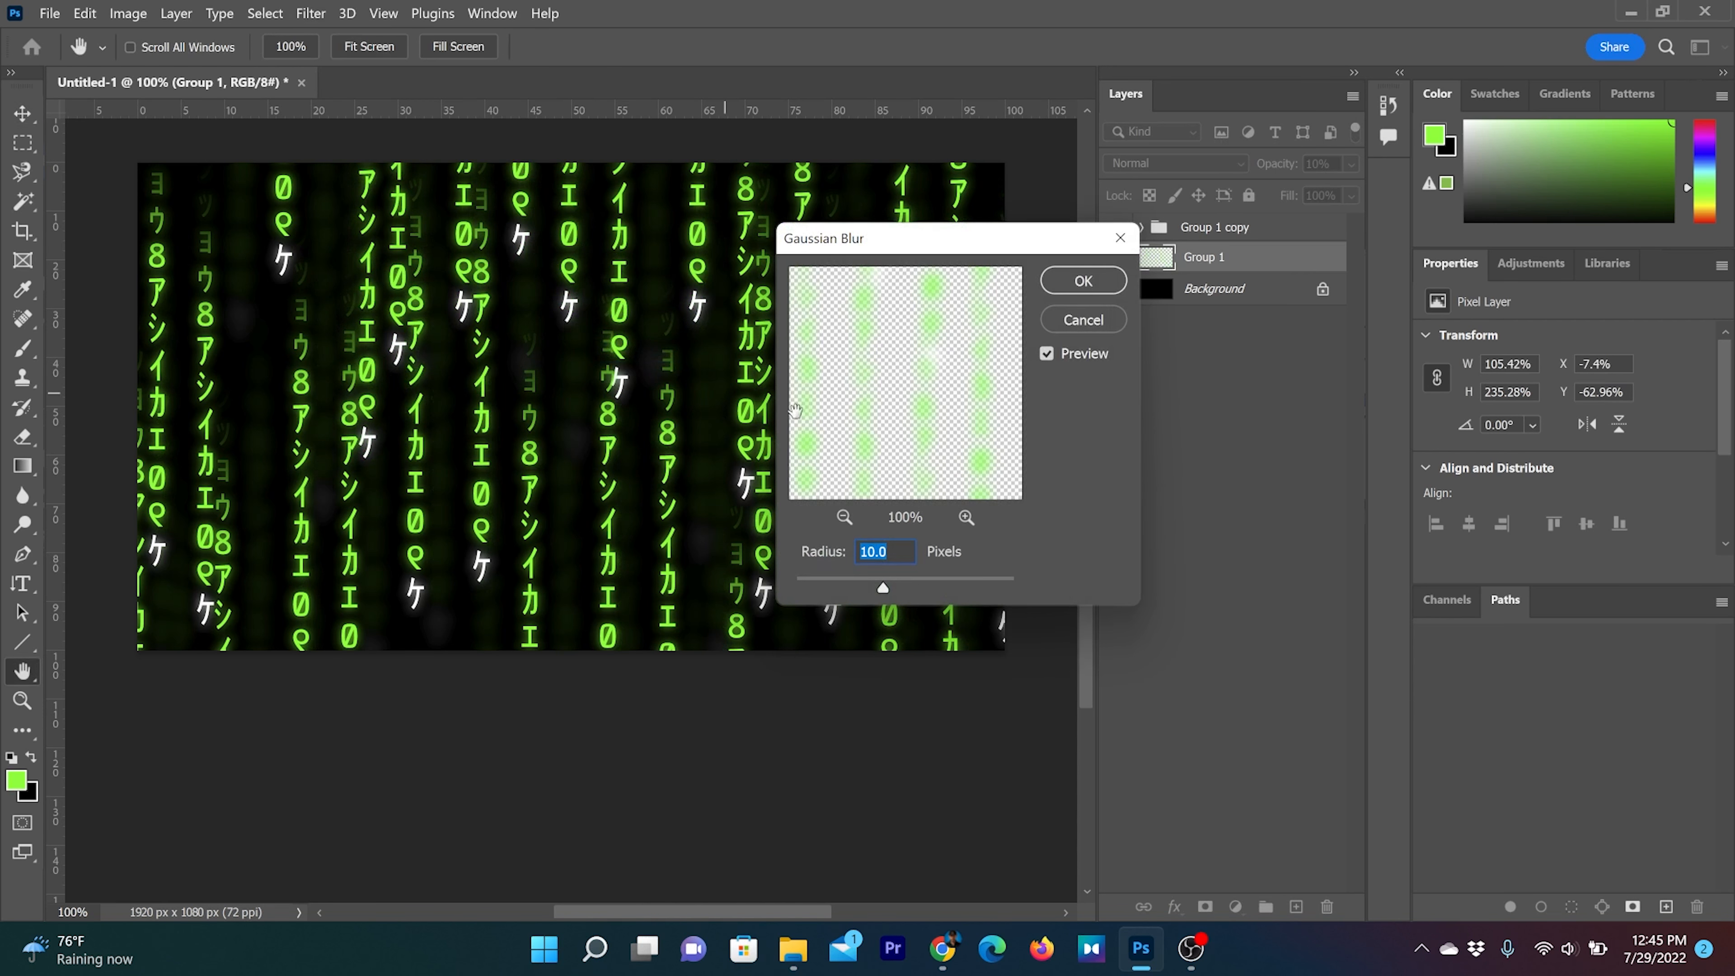
left_click_drag(881, 588, 782, 581)
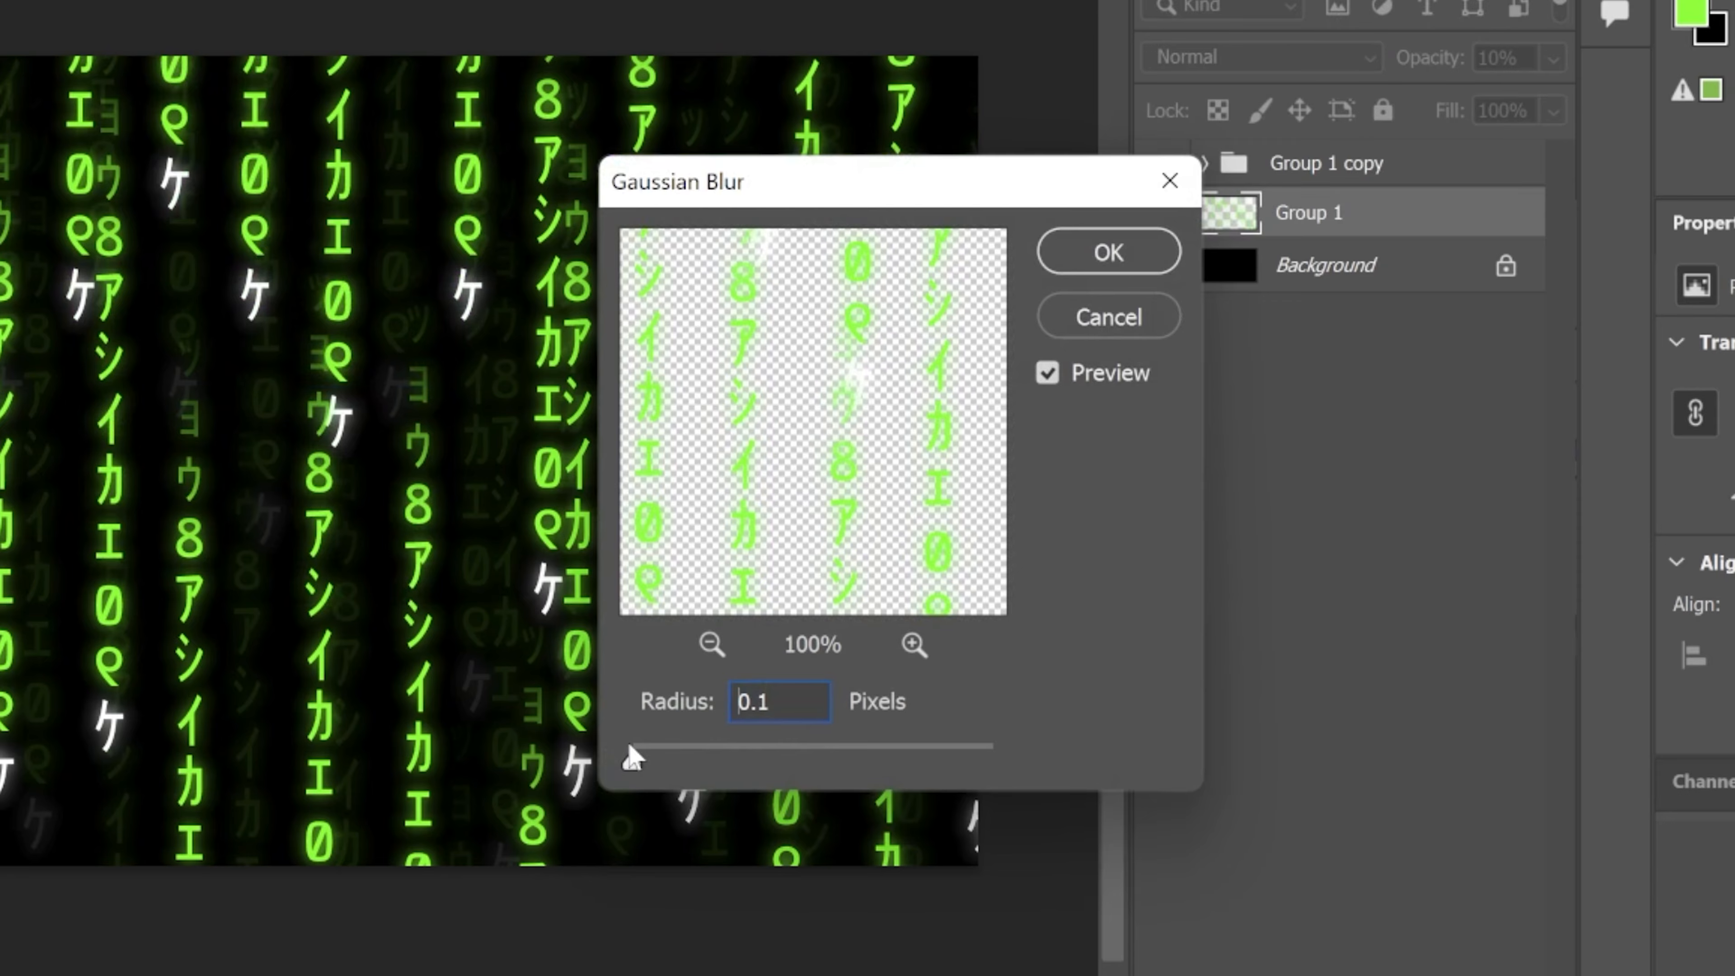
left_click_drag(632, 756, 693, 753)
left_click(1150, 241)
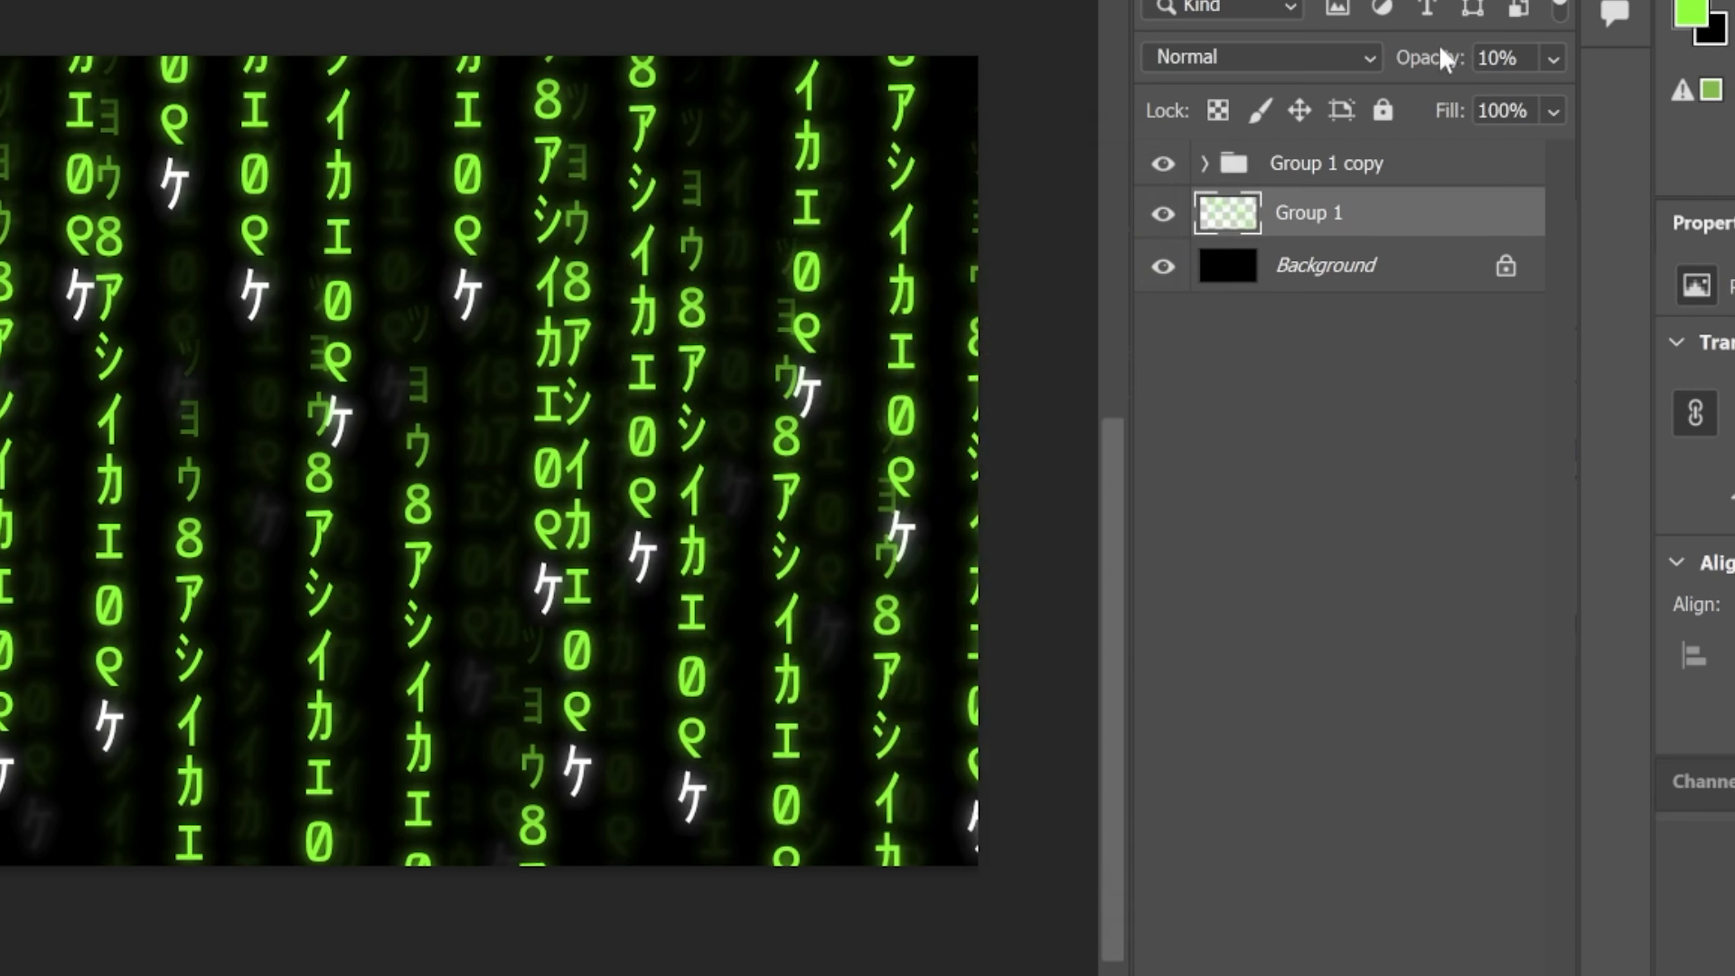
Set the blurred Group 1 layer's opacity to 5% and deselect the layer
left_click_drag(1508, 58, 1324, 69)
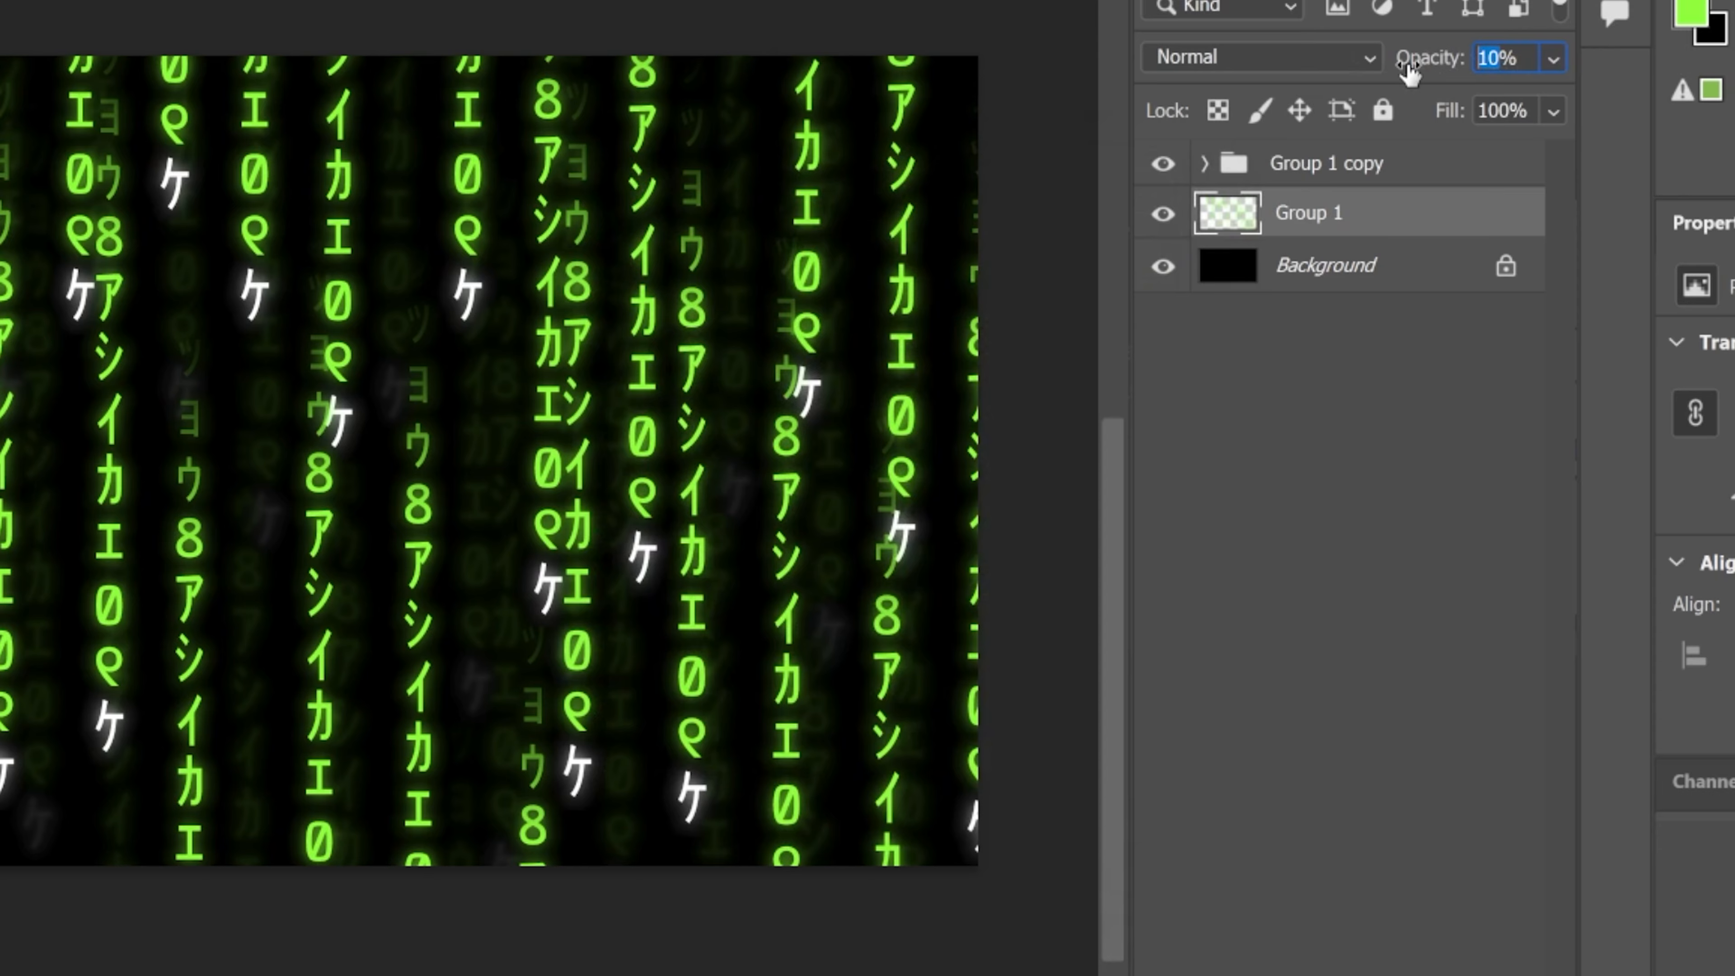
type("5")
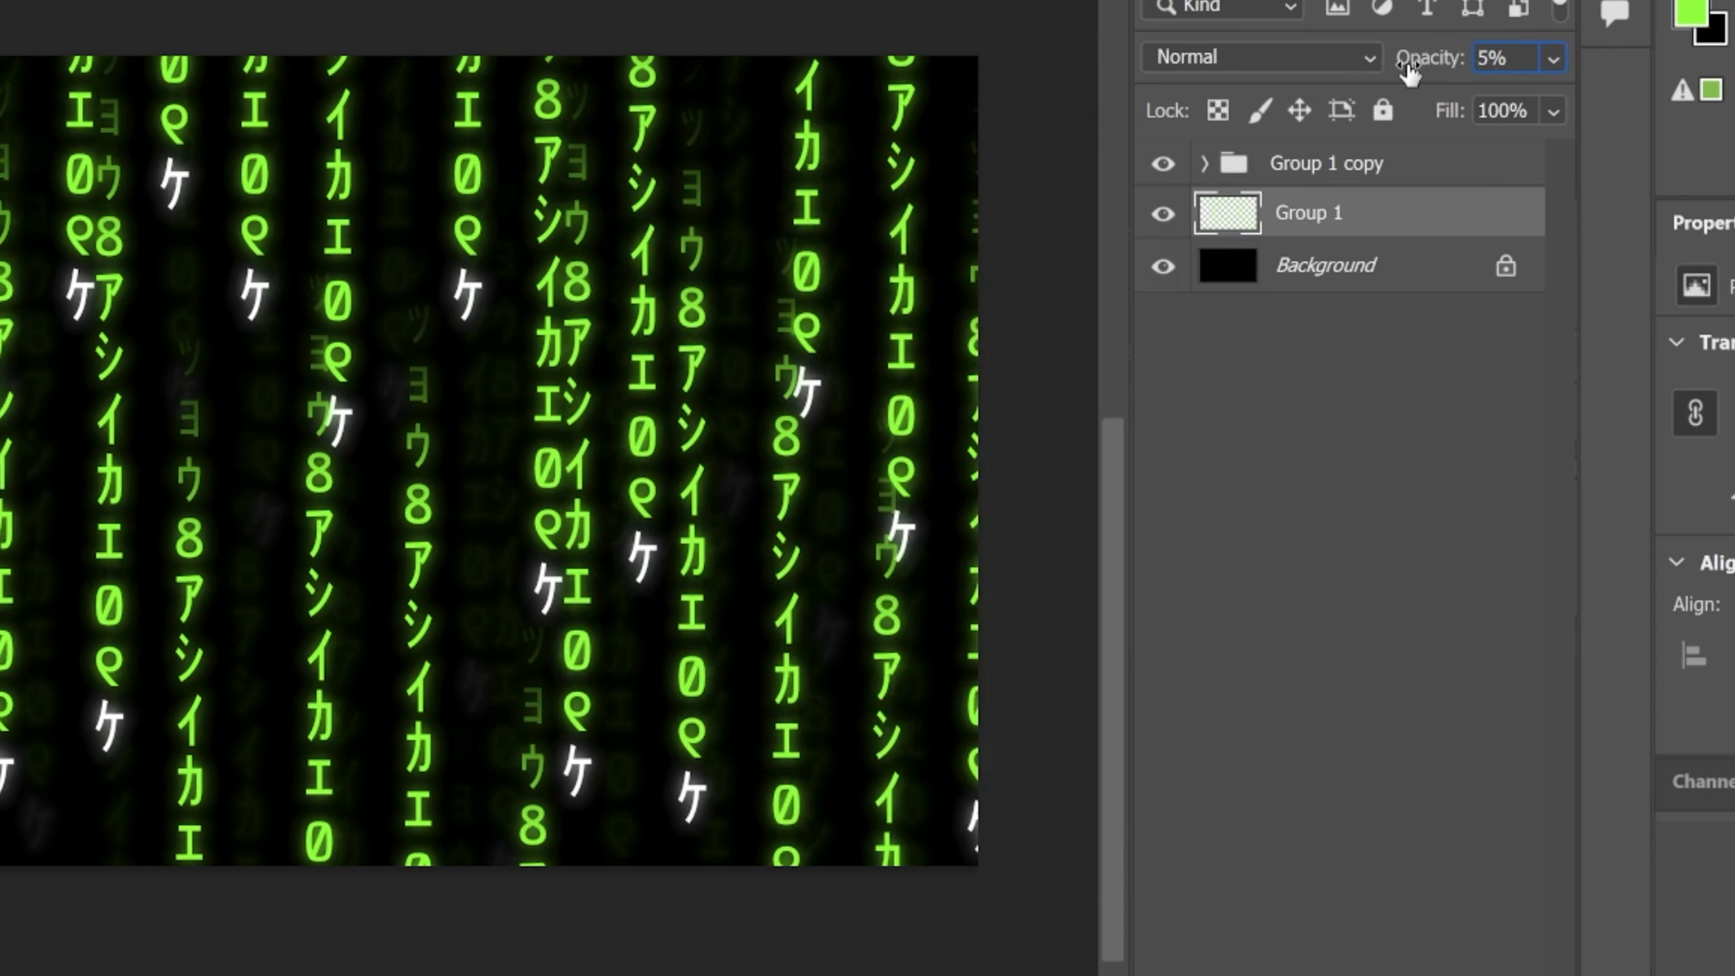
key("Return")
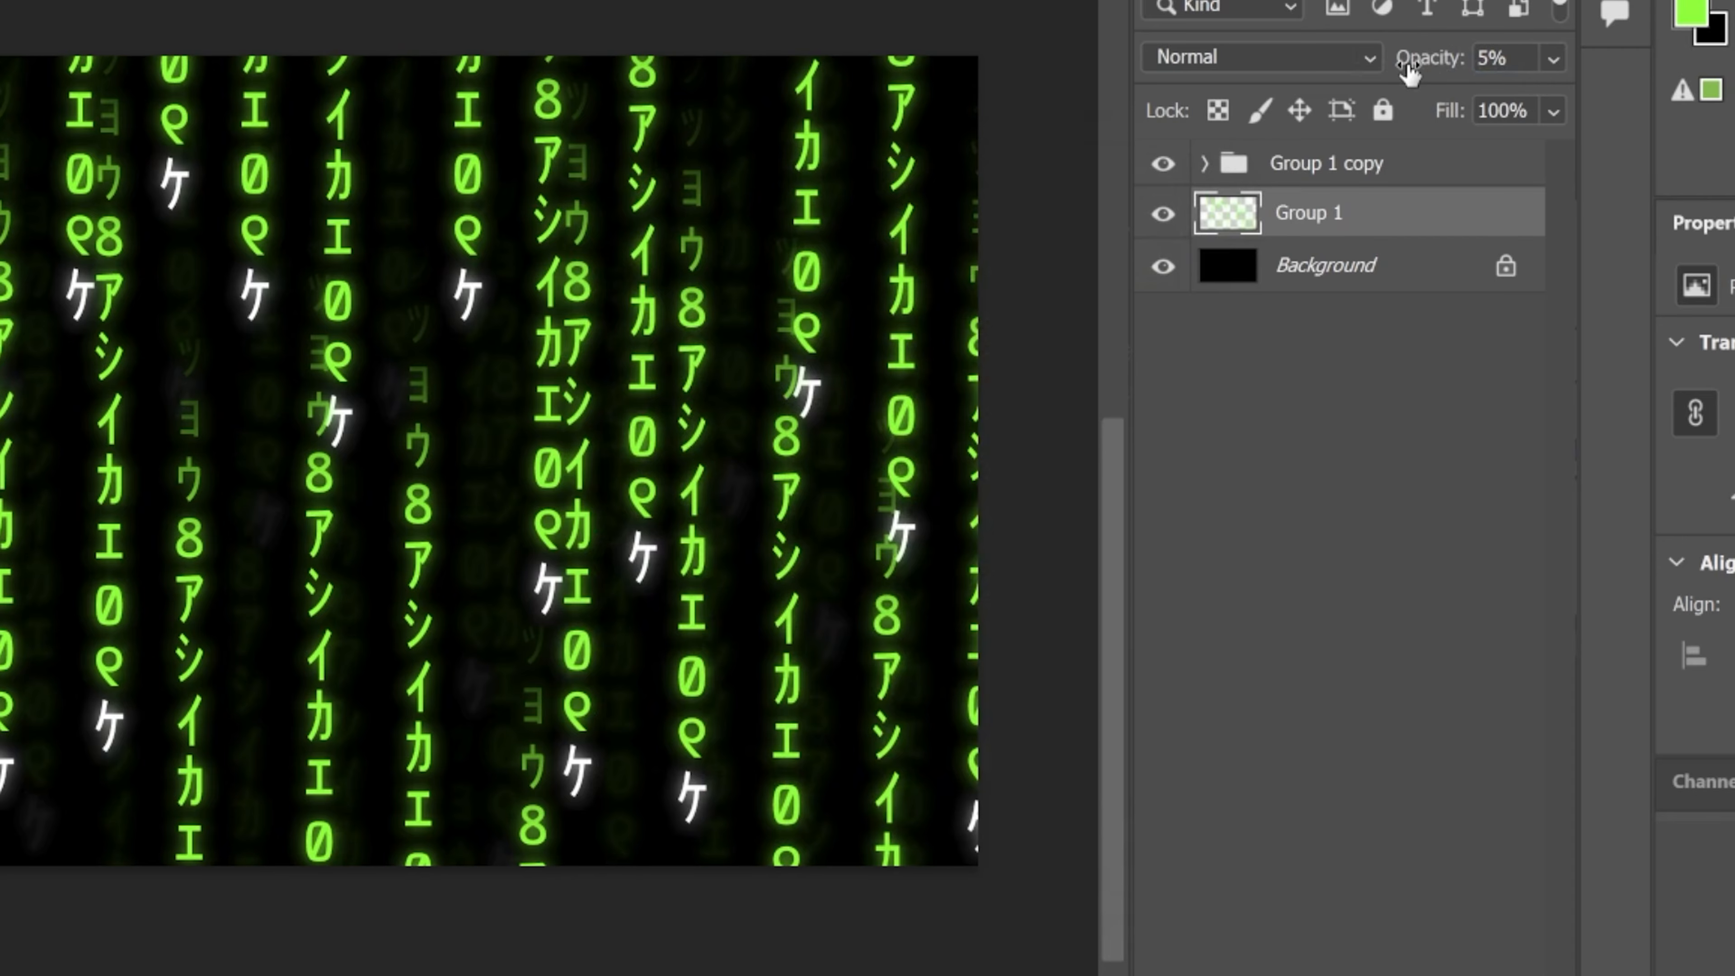
left_click(1247, 538)
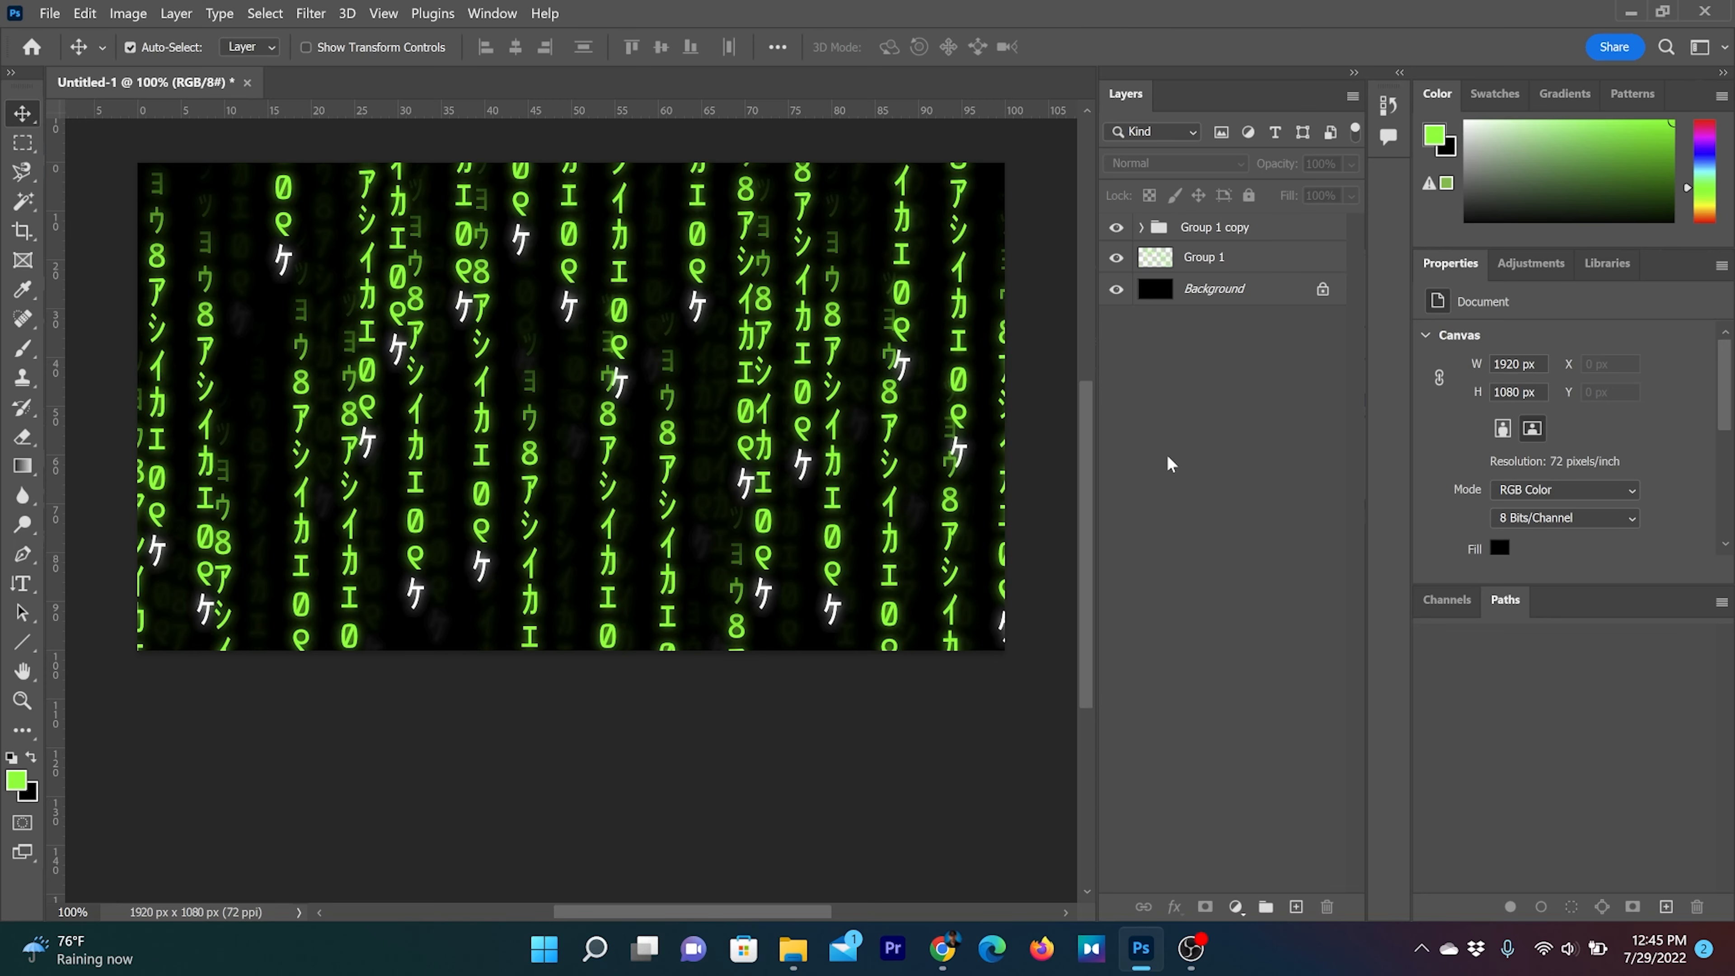